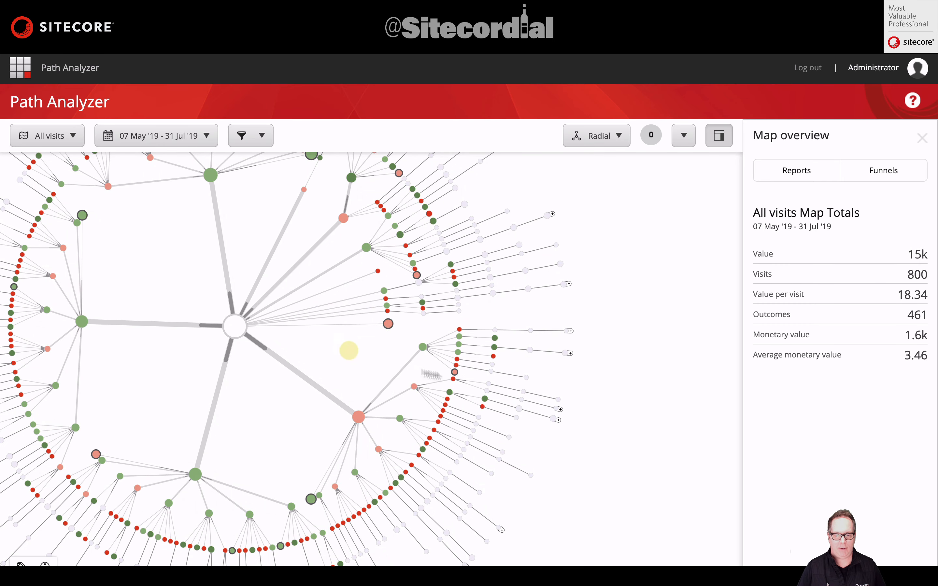
Select the path on the radial map that runs from Internet through appliances and smart-home to the laptops-obsol... node
{"action": "left_click_drag", "start_coordinate": [349, 351], "coordinate": [501, 377]}
{"action": "scroll", "coordinate": [466, 366], "scroll_direction": "up", "scroll_amount": 1}
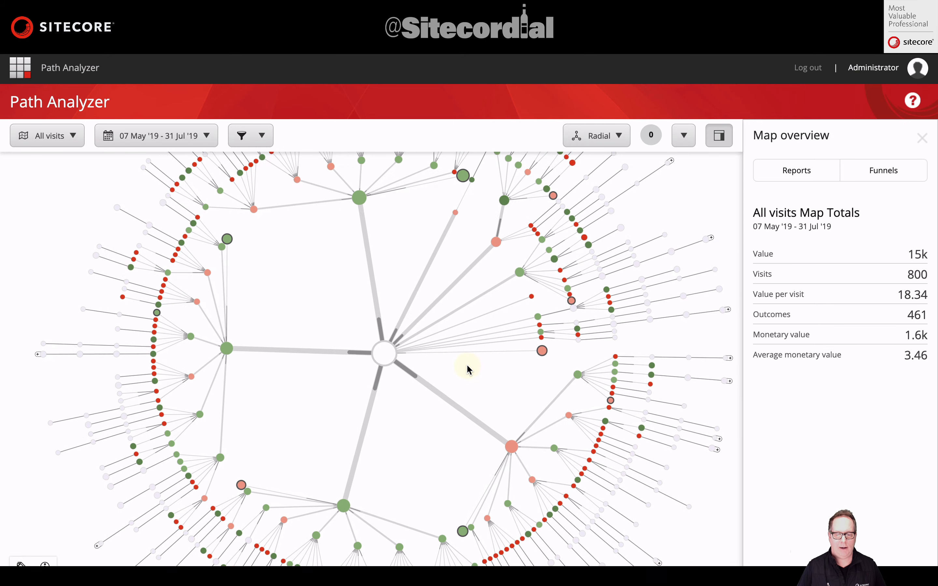
{"action": "scroll", "coordinate": [467, 367], "scroll_direction": "down", "scroll_amount": 3}
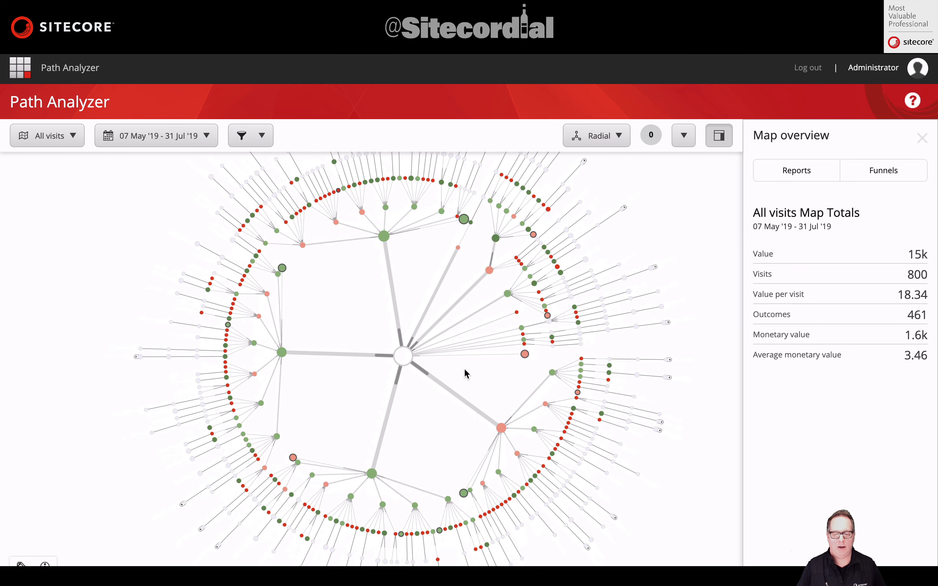
{"action": "mouse_move", "coordinate": [403, 362]}
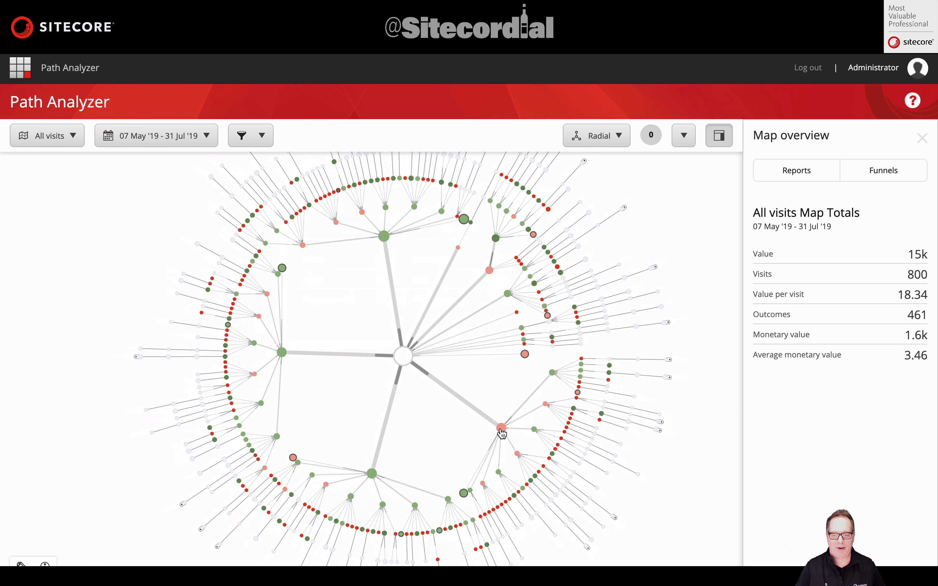
{"action": "mouse_move", "coordinate": [501, 431]}
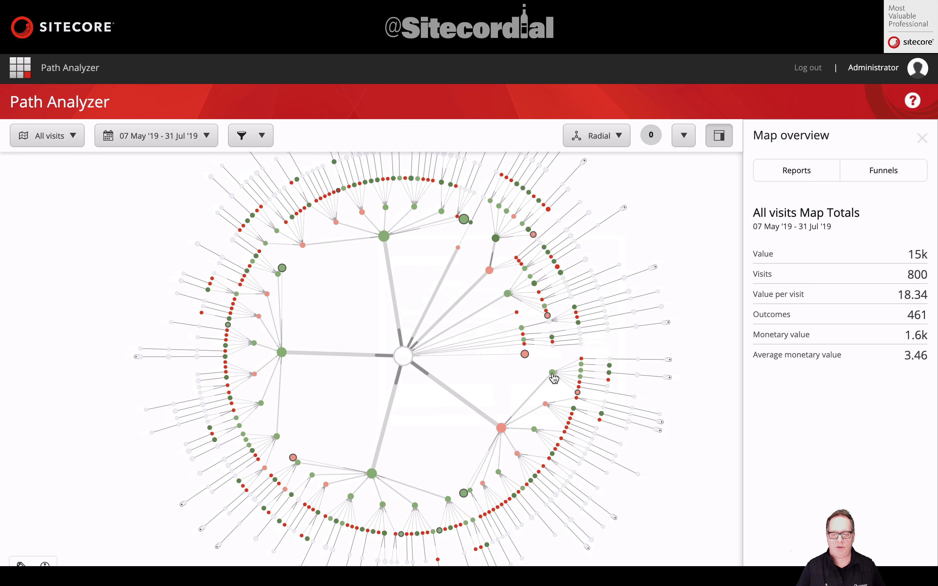
{"action": "mouse_move", "coordinate": [553, 373]}
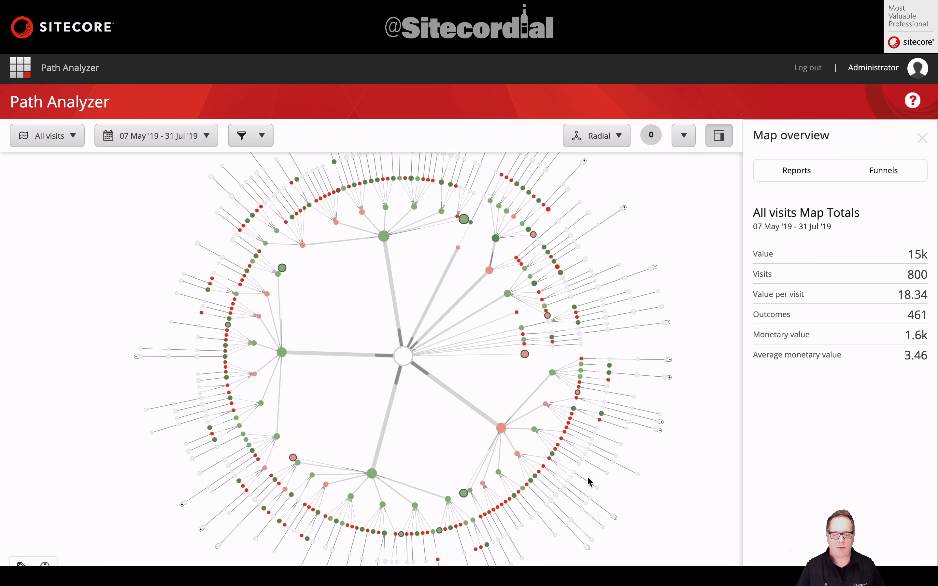
{"action": "left_click", "coordinate": [384, 537]}
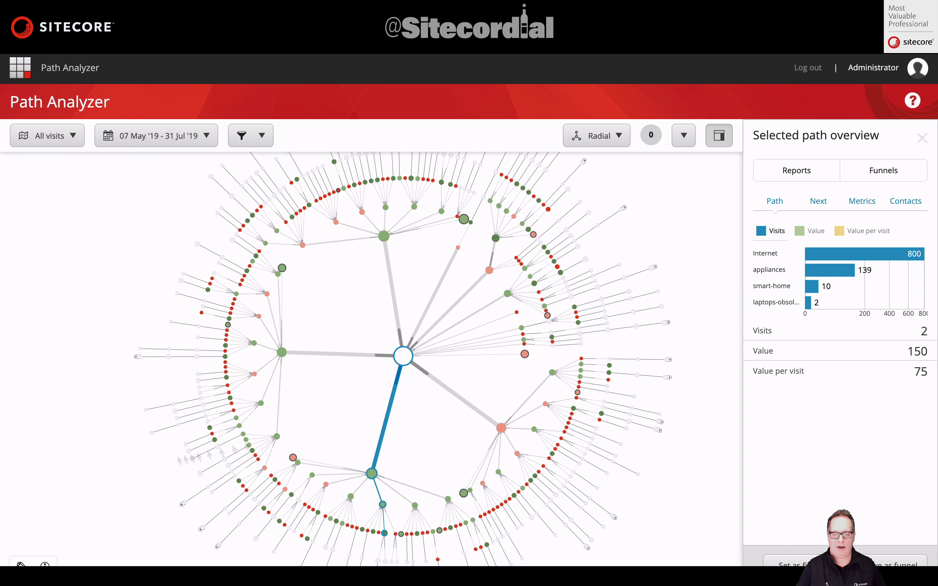
Show the node labels along the selected path and chart its Value per visit
{"action": "left_click", "coordinate": [21, 564]}
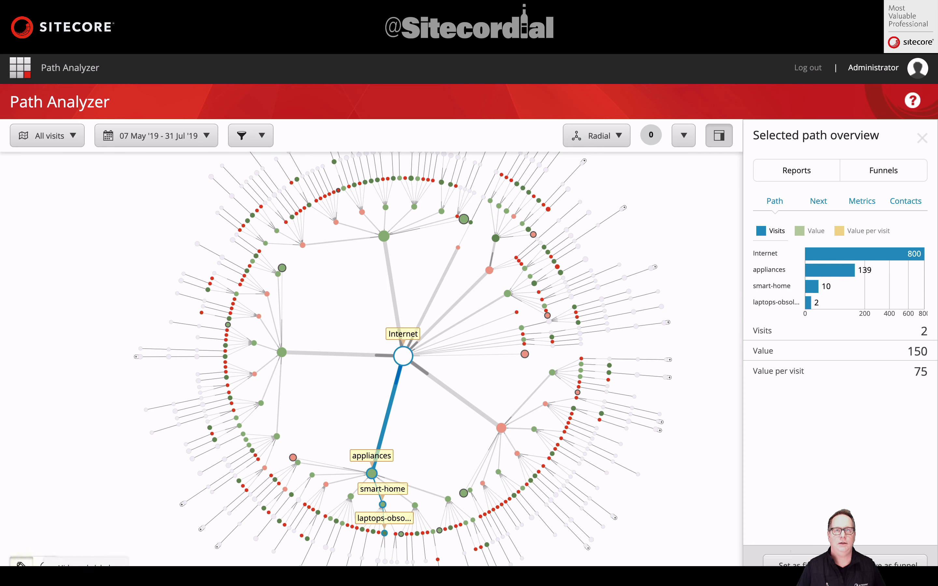
{"action": "left_click", "coordinate": [808, 233]}
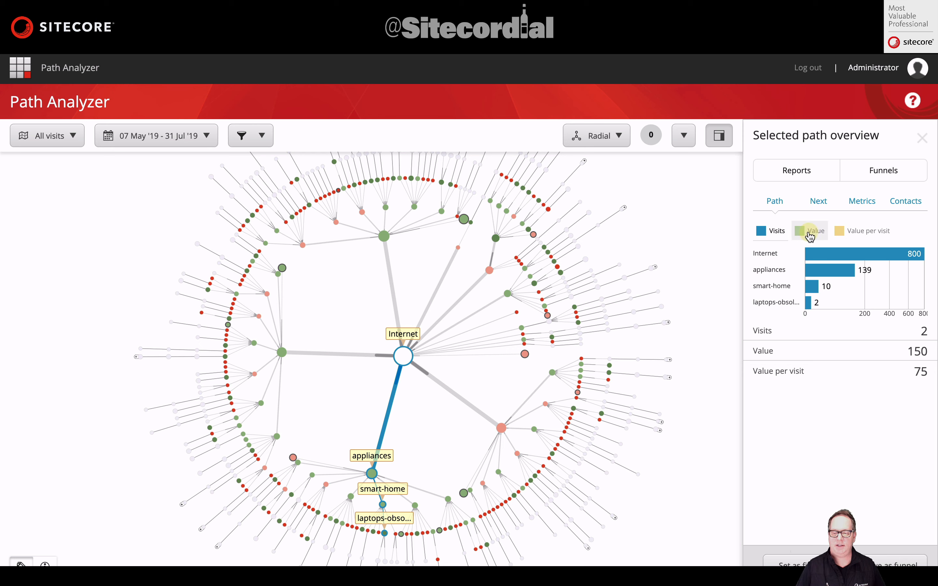
{"action": "left_click", "coordinate": [865, 232]}
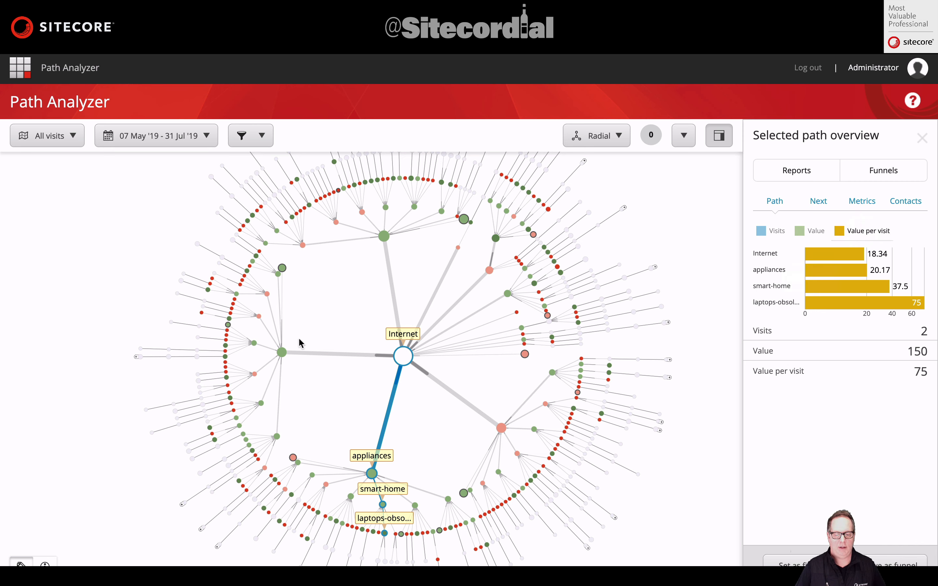
Display the map legend and examine the selected appliances path against its value, visits and value-per-visit coding
{"action": "scroll", "coordinate": [403, 381], "scroll_direction": "up", "scroll_amount": 5}
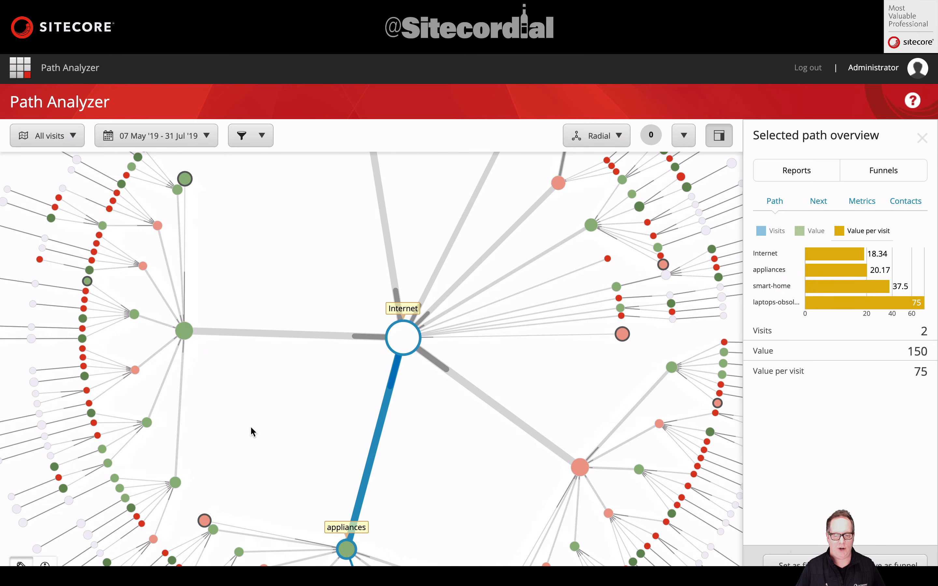
{"action": "left_click_drag", "start_coordinate": [258, 427], "coordinate": [382, 430]}
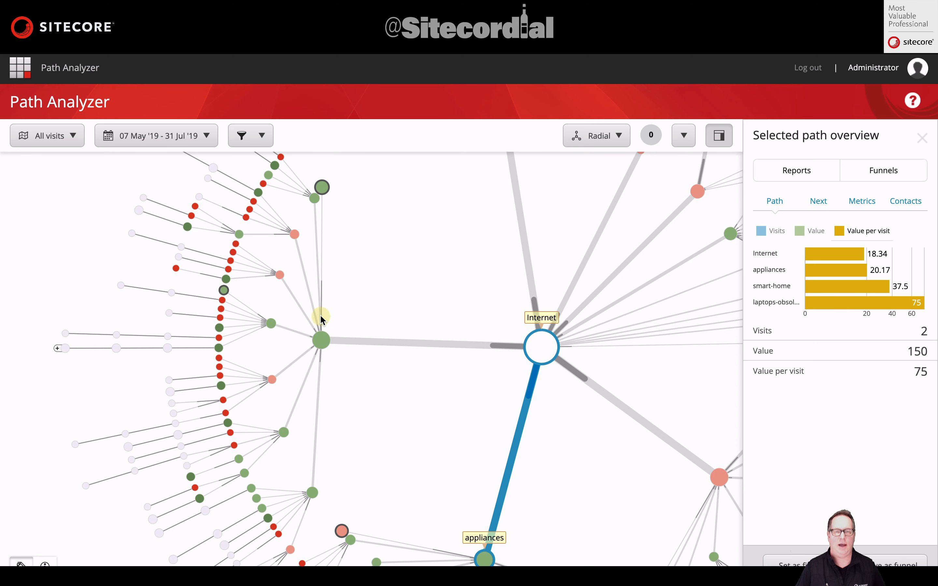
{"action": "left_click", "coordinate": [44, 562]}
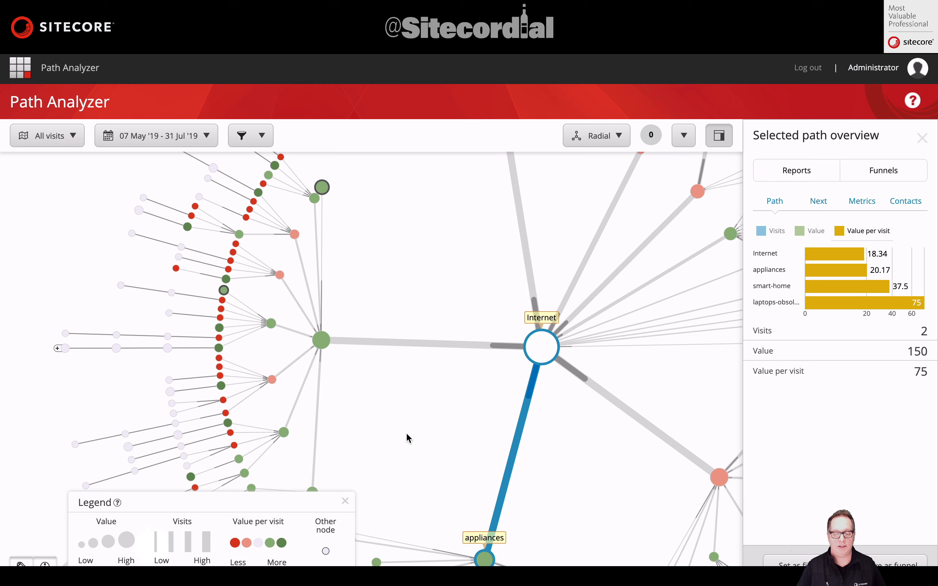
{"action": "left_click_drag", "start_coordinate": [407, 438], "coordinate": [316, 264]}
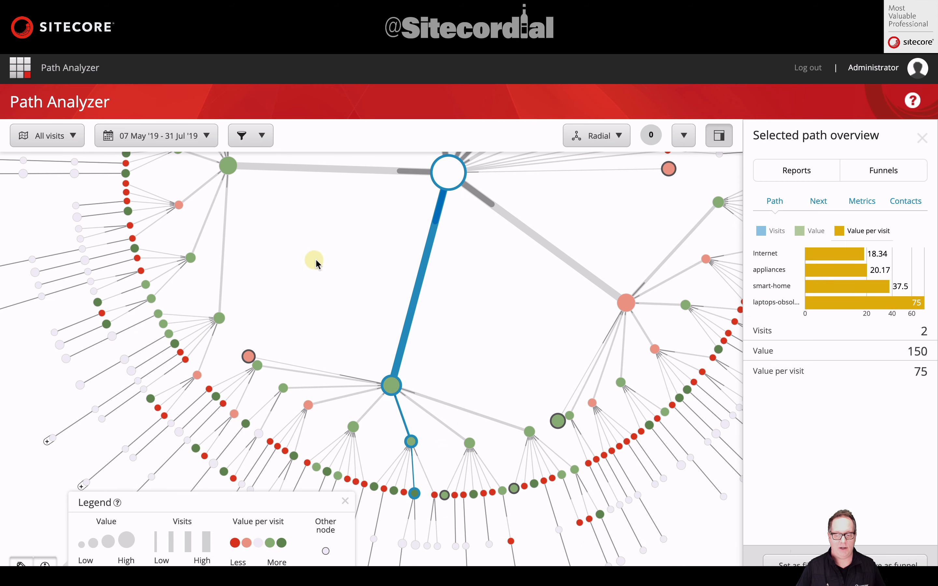
{"action": "left_click", "coordinate": [391, 387]}
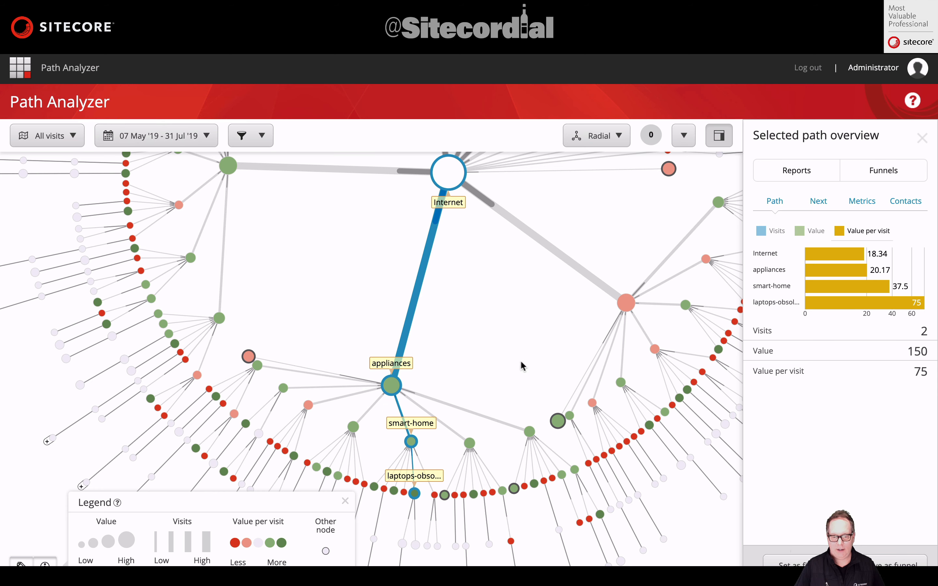
{"action": "left_click_drag", "start_coordinate": [494, 324], "coordinate": [425, 430]}
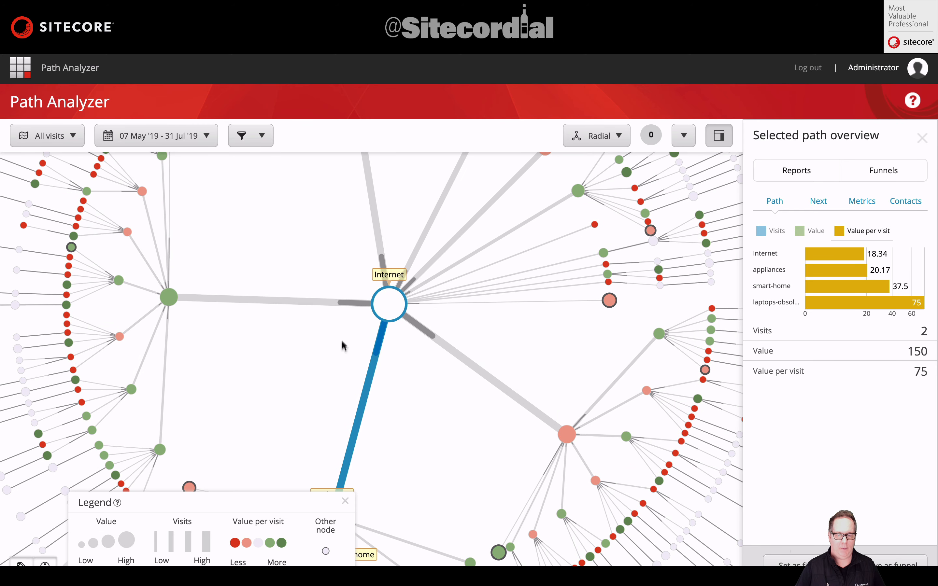
{"action": "scroll", "coordinate": [332, 352], "scroll_direction": "down", "scroll_amount": 2}
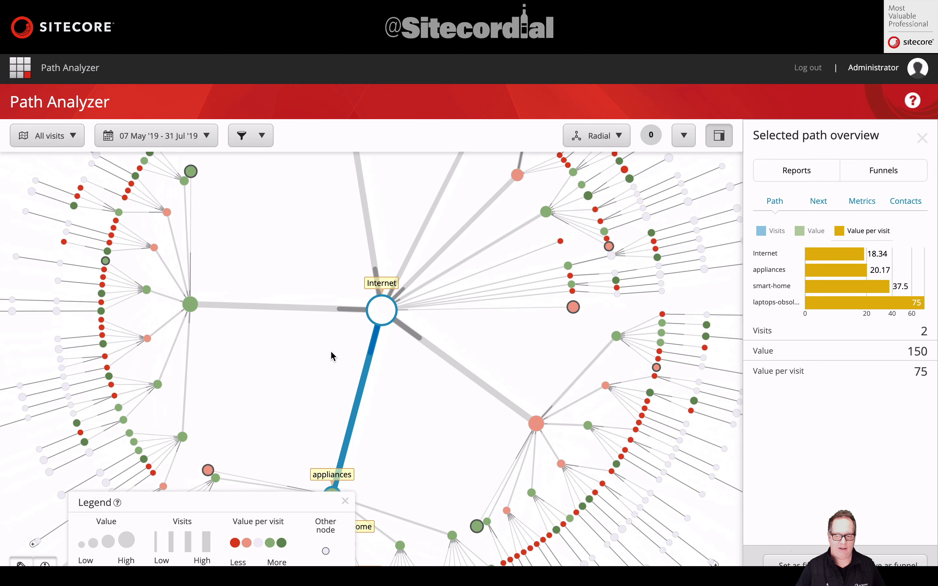
{"action": "scroll", "coordinate": [332, 352], "scroll_direction": "down", "scroll_amount": 1}
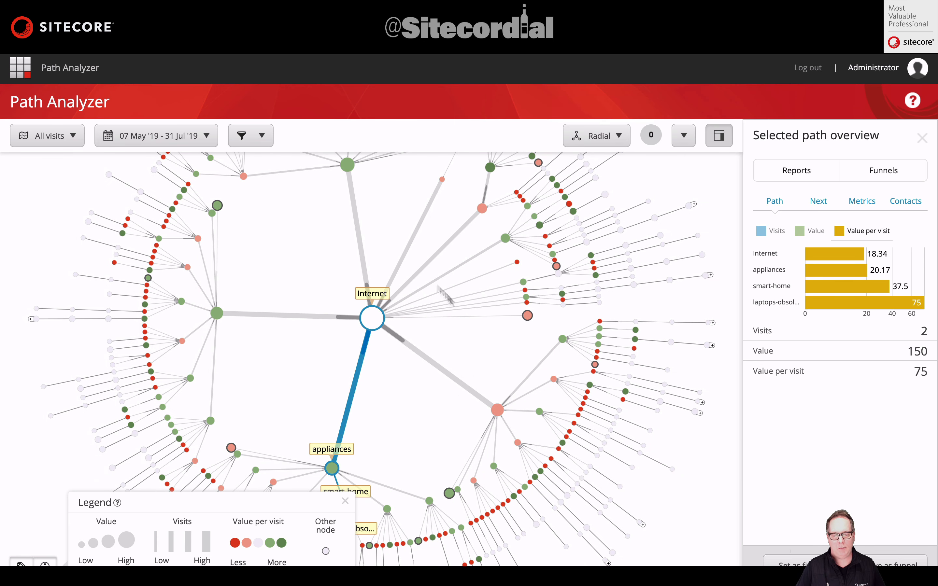
Examine the path map in the Vertical layout and in the Horizontal layout
{"action": "left_click", "coordinate": [618, 137]}
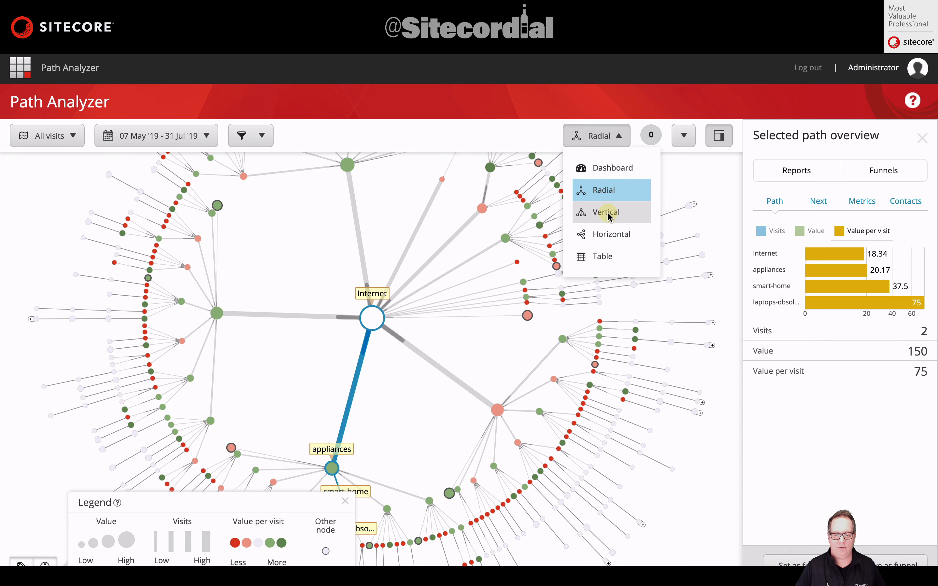
{"action": "left_click", "coordinate": [607, 213]}
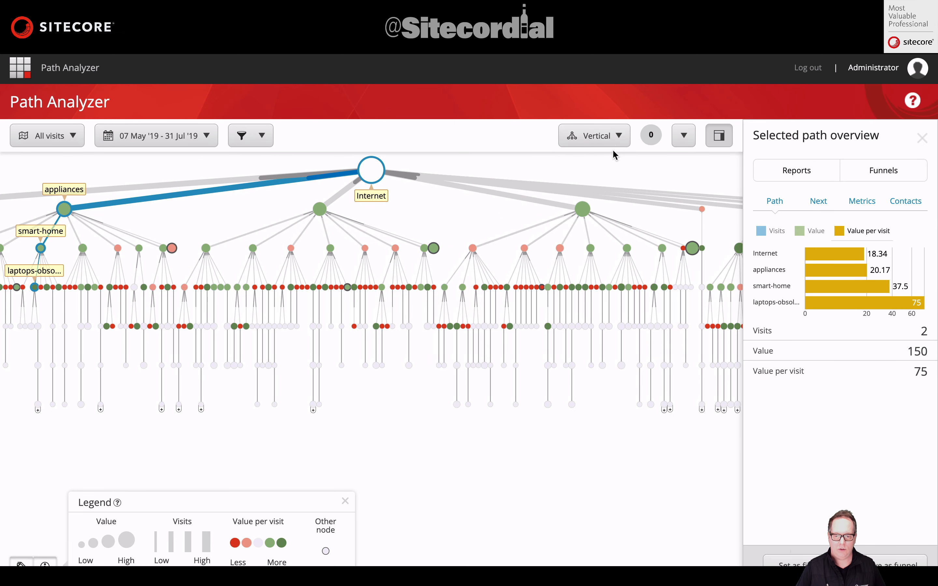
{"action": "left_click", "coordinate": [619, 137]}
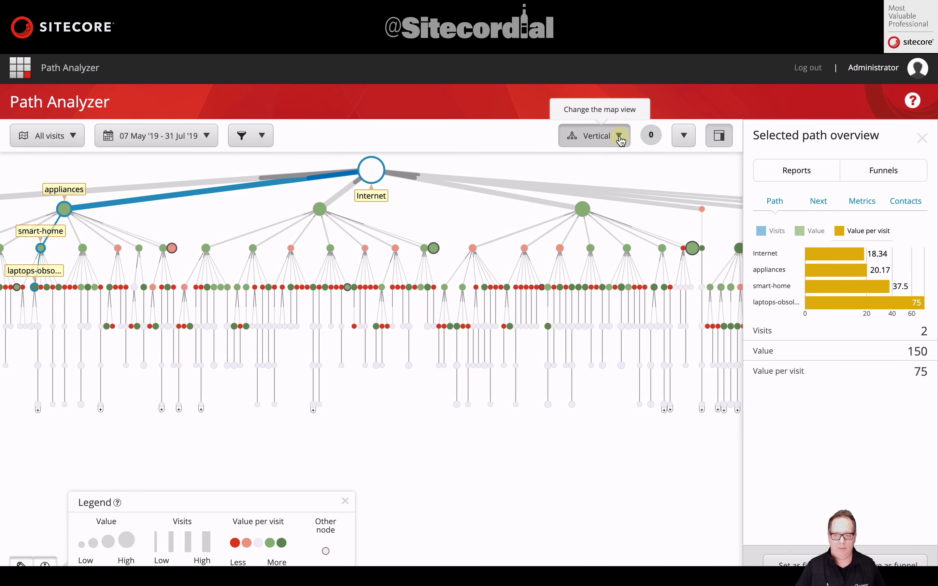
{"action": "left_click", "coordinate": [602, 234]}
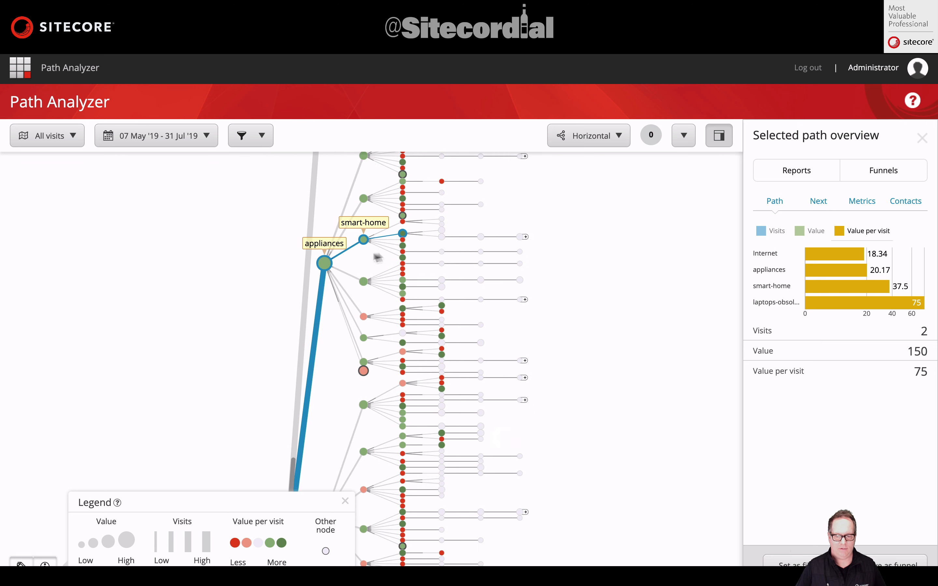
{"action": "left_click_drag", "start_coordinate": [601, 401], "coordinate": [543, 260]}
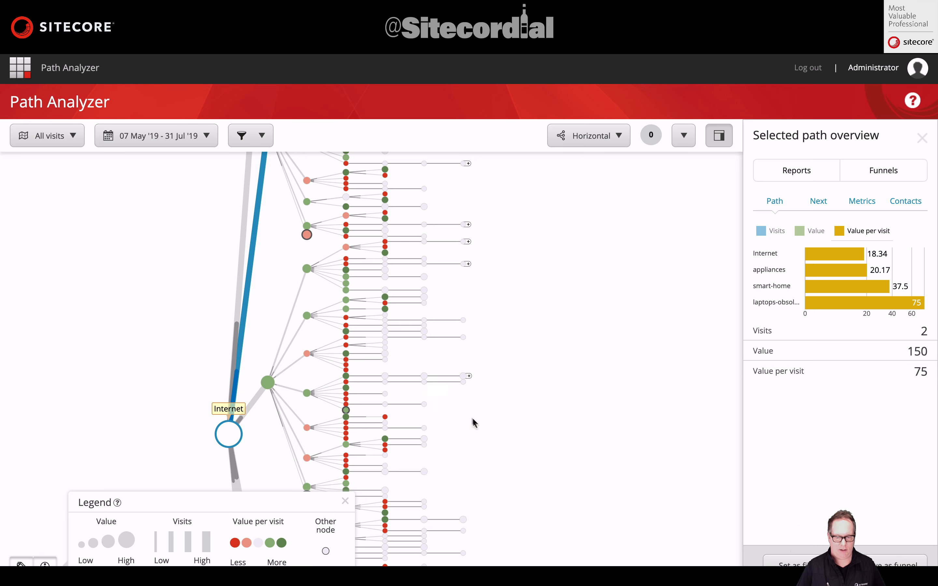
{"action": "left_click_drag", "start_coordinate": [473, 422], "coordinate": [462, 329]}
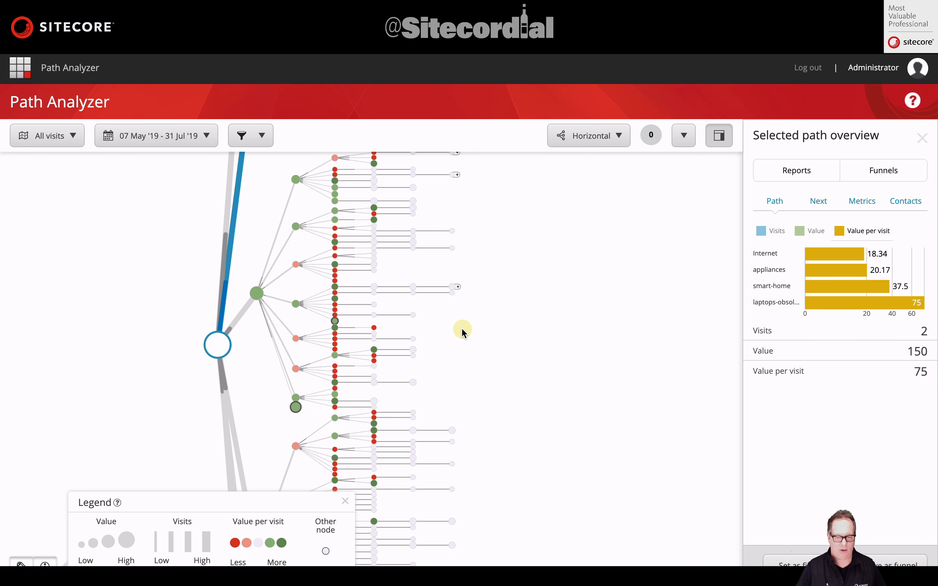
Return the map to the Radial view and fit the whole circle of paths in sight
{"action": "left_click", "coordinate": [620, 139]}
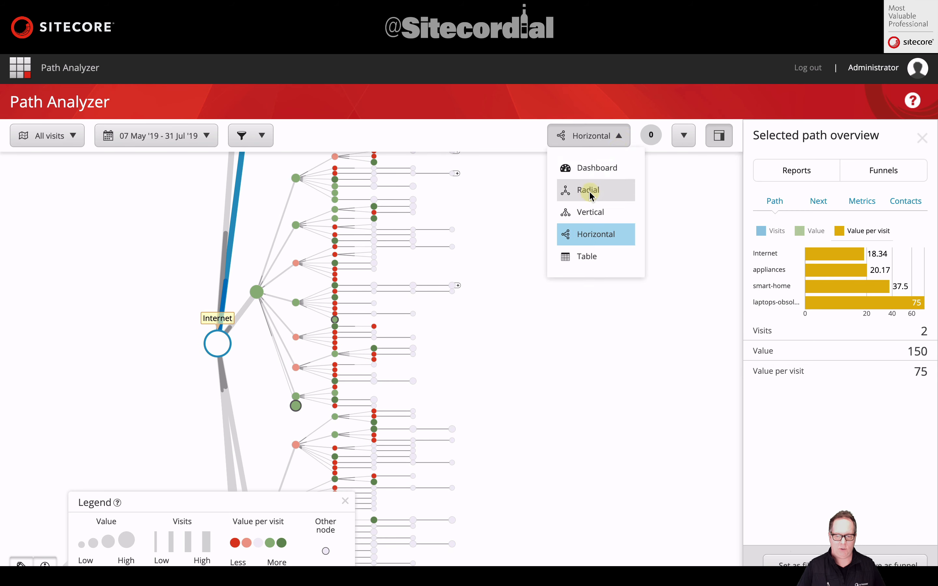
{"action": "left_click", "coordinate": [590, 191]}
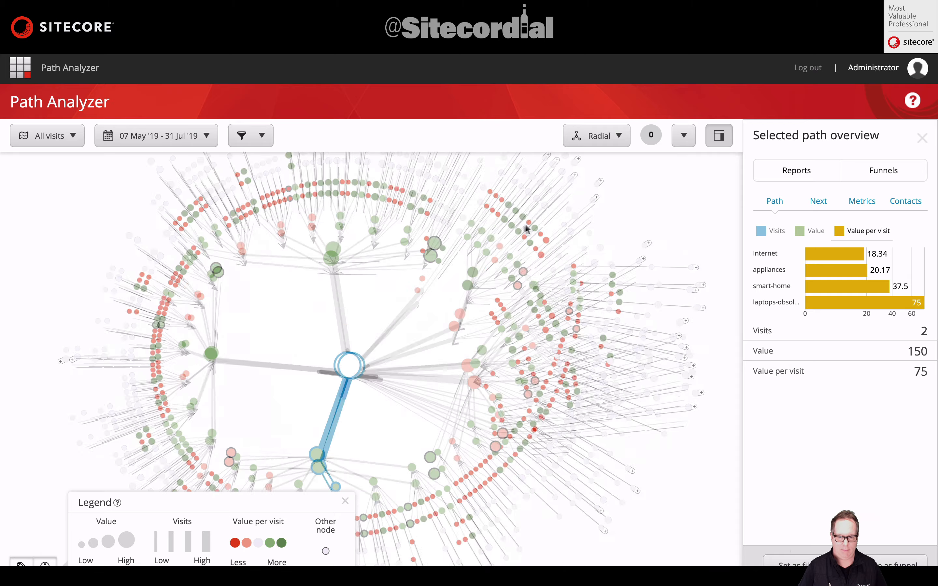
{"action": "scroll", "coordinate": [434, 307], "scroll_direction": "down", "scroll_amount": 5}
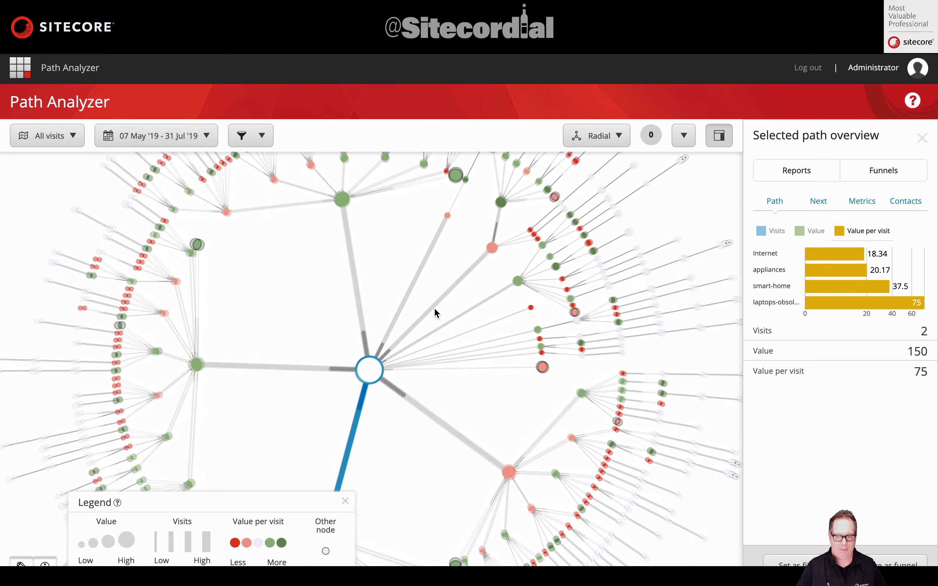
{"action": "scroll", "coordinate": [434, 310], "scroll_direction": "down", "scroll_amount": 1}
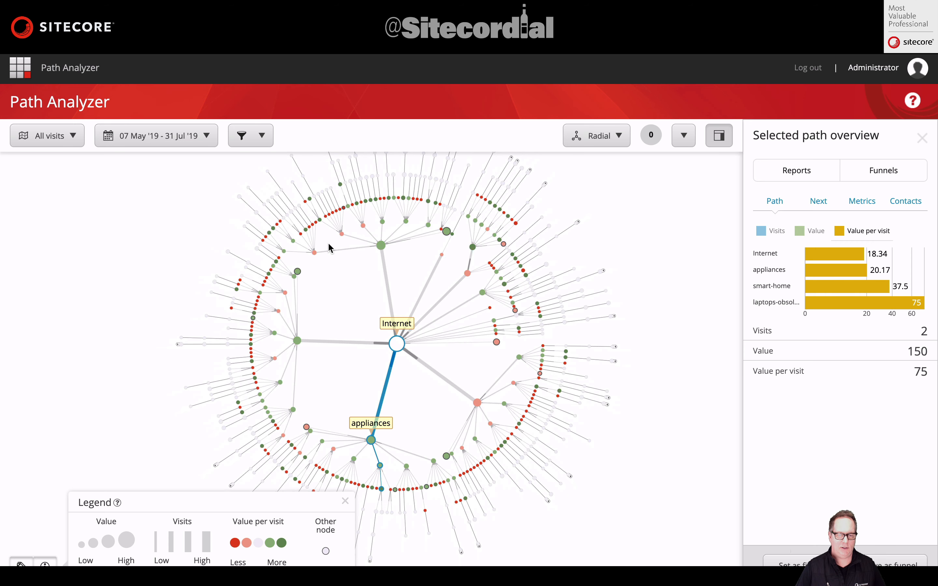
Apply a metrics filter that limits the map to nodes with a value per visit of at least 80.8
{"action": "left_click", "coordinate": [256, 138]}
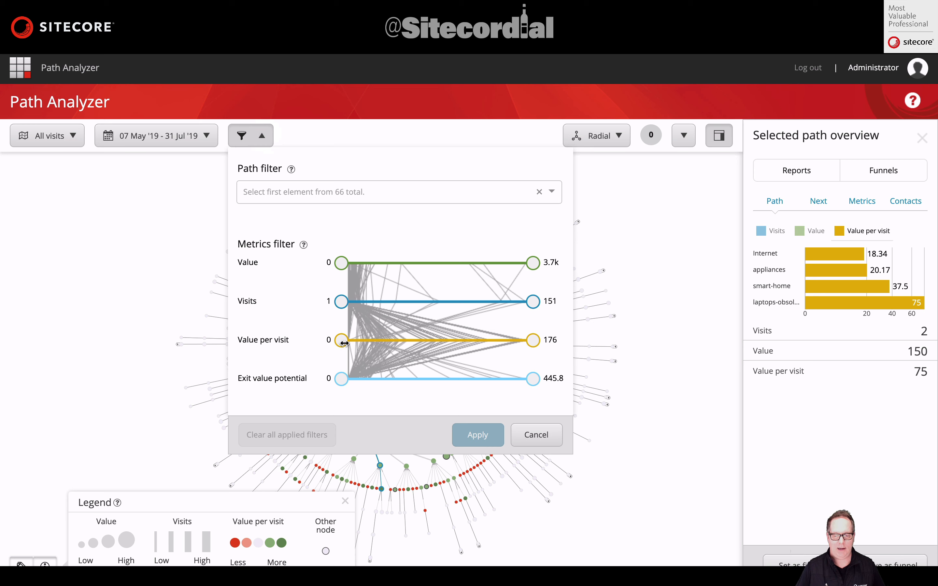
{"action": "left_click_drag", "start_coordinate": [343, 344], "coordinate": [424, 343]}
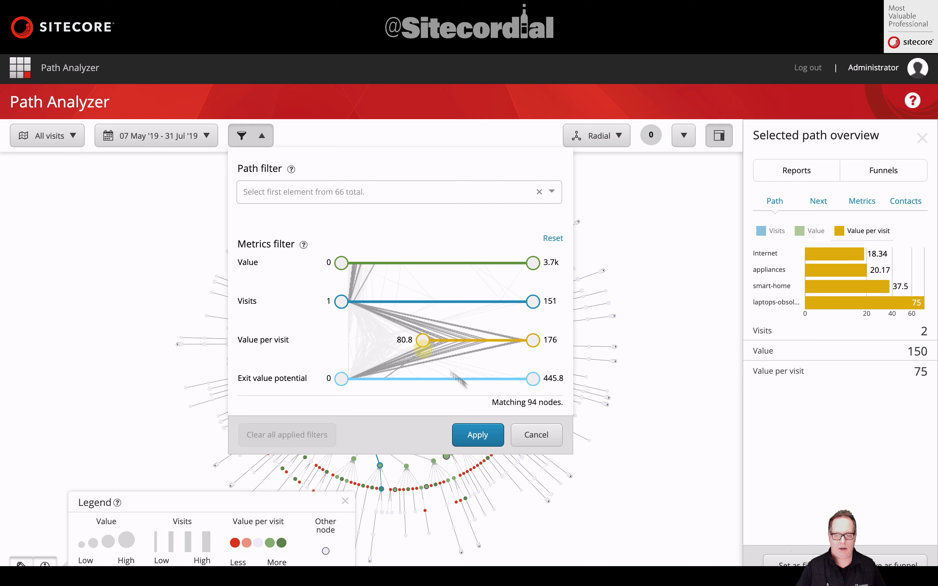
{"action": "left_click", "coordinate": [479, 436]}
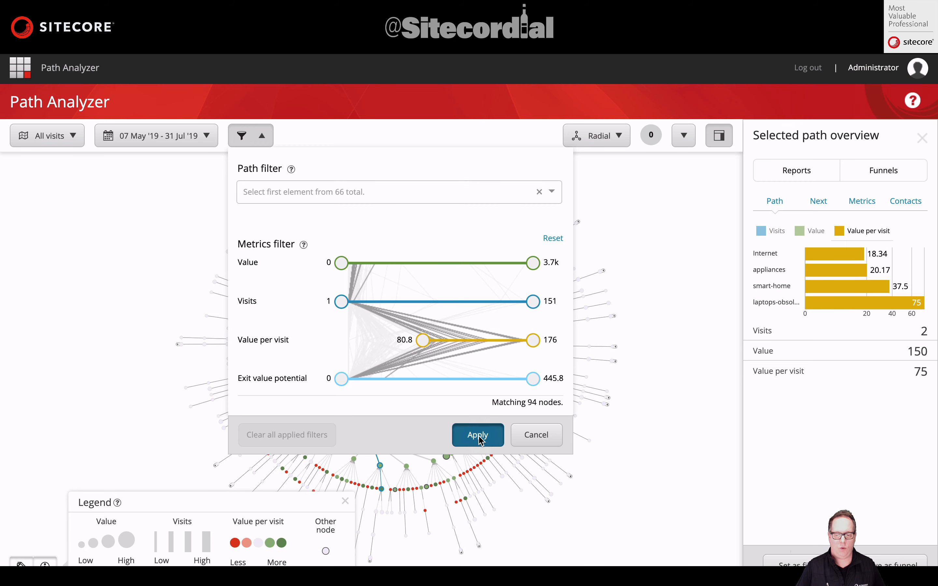
{"action": "left_click_drag", "start_coordinate": [537, 449], "coordinate": [568, 472]}
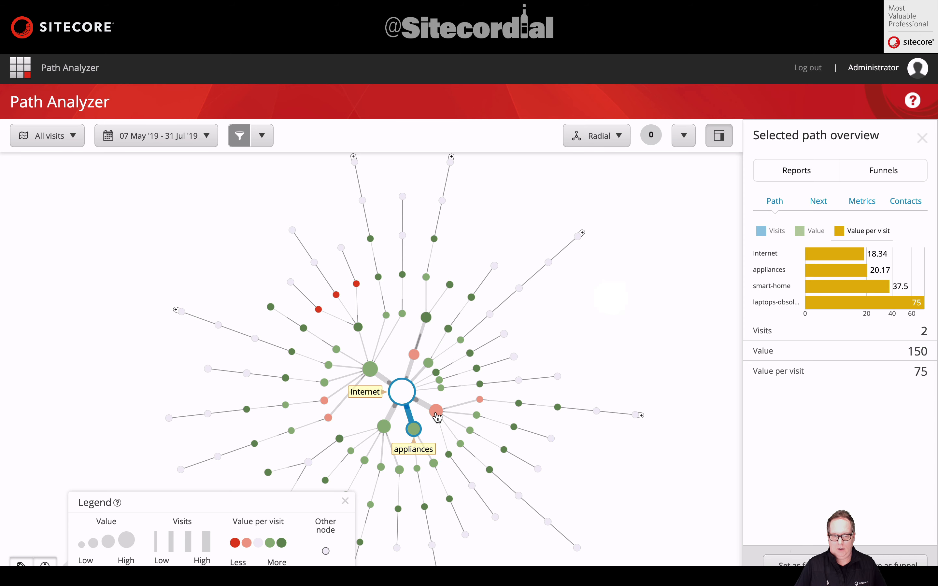
On the filtered map, inspect the computers path and the Internet, smart-home, gift-cards, computers, smart-home path
{"action": "left_click", "coordinate": [436, 411]}
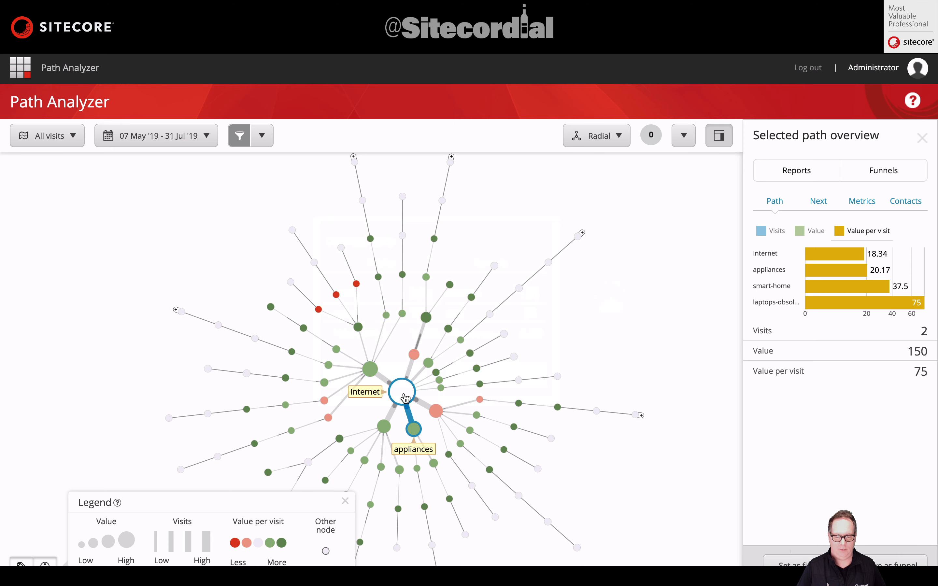
{"action": "mouse_move", "coordinate": [404, 400]}
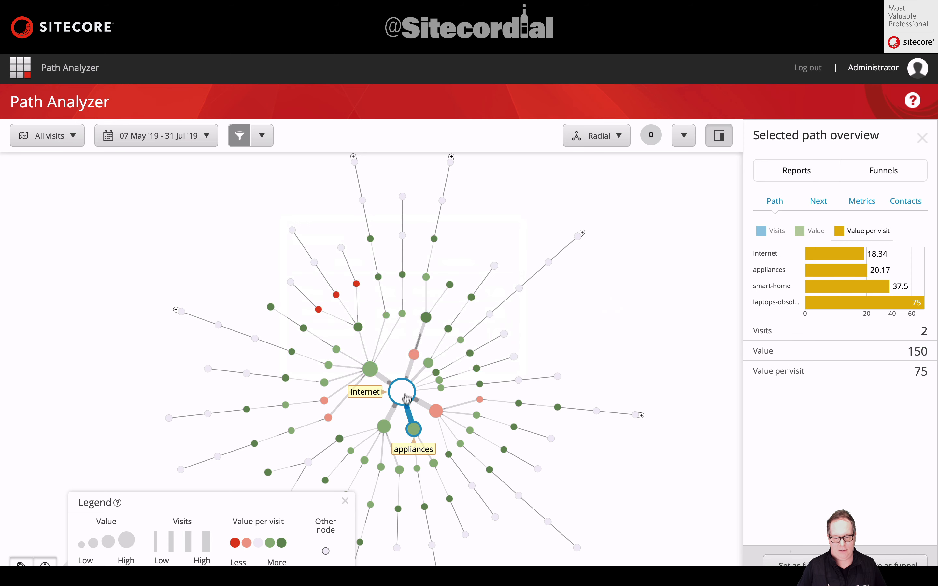
{"action": "left_click_drag", "start_coordinate": [564, 465], "coordinate": [526, 388]}
{"action": "left_click", "coordinate": [395, 348]}
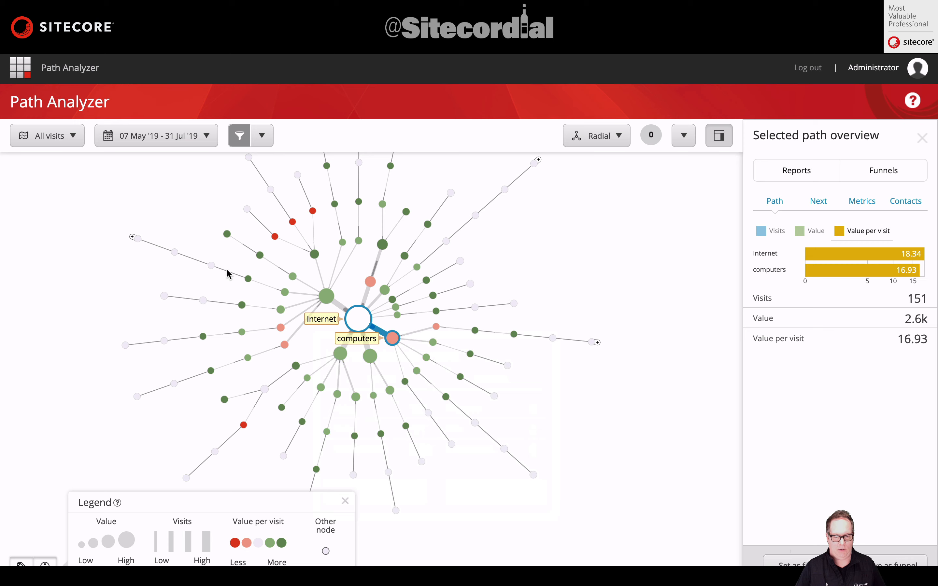
{"action": "left_click", "coordinate": [227, 234]}
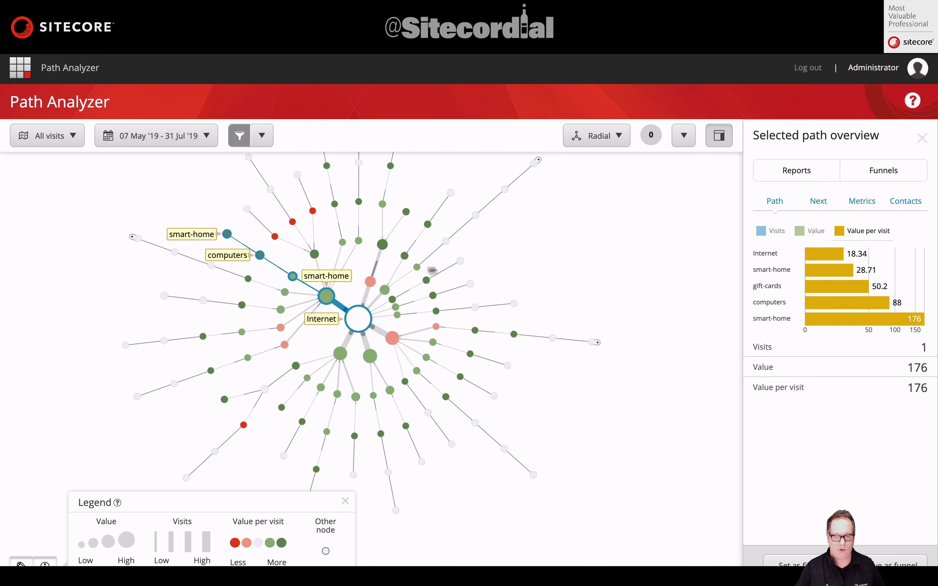
Inspect the computers, home-entertainment path and its continuation through locations to home-entertainment on the filtered map
{"action": "mouse_move", "coordinate": [418, 269]}
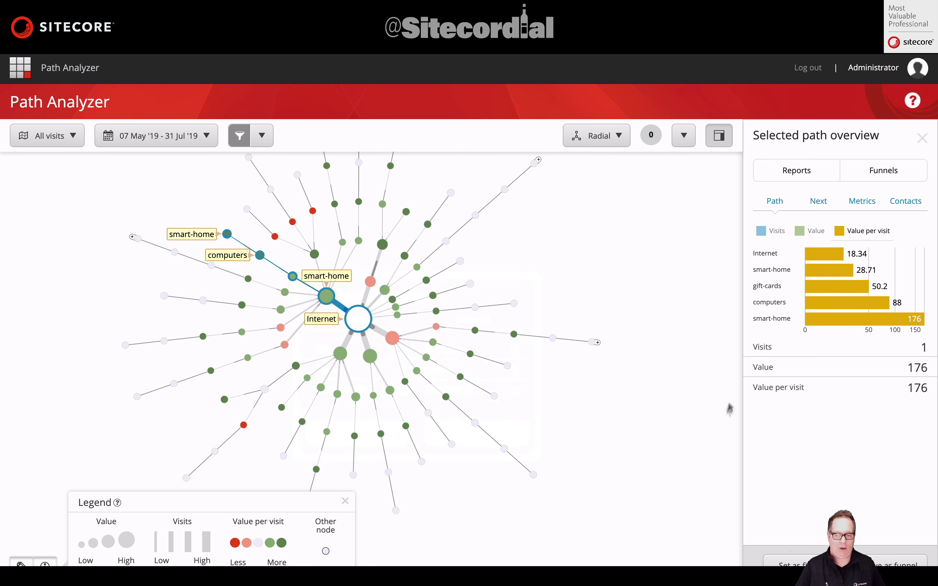
{"action": "left_click", "coordinate": [436, 326]}
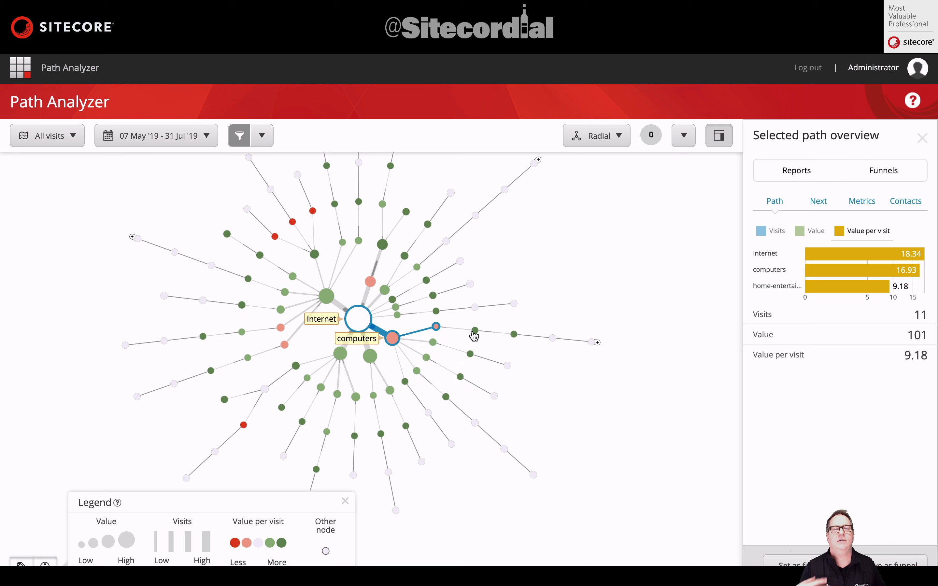
{"action": "mouse_move", "coordinate": [475, 331]}
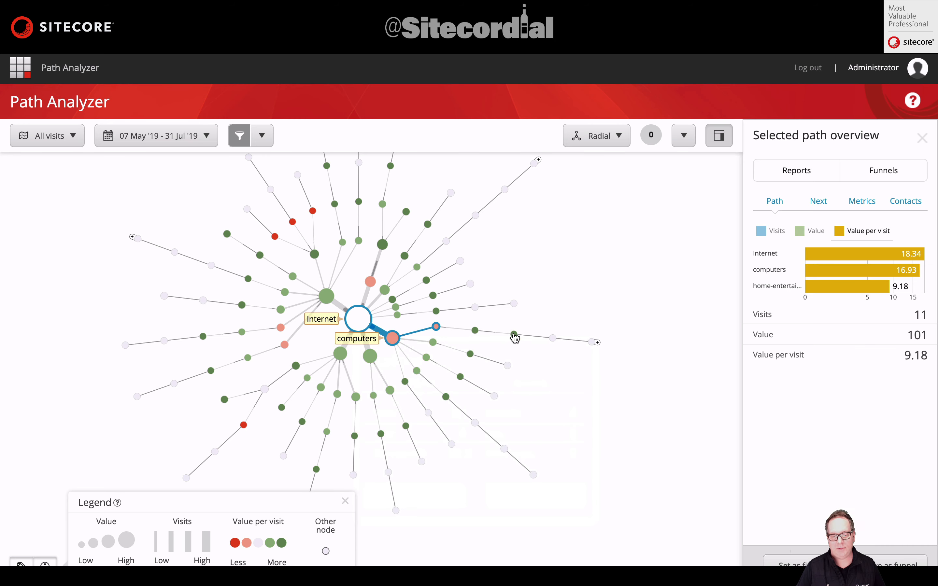
{"action": "left_click", "coordinate": [514, 336]}
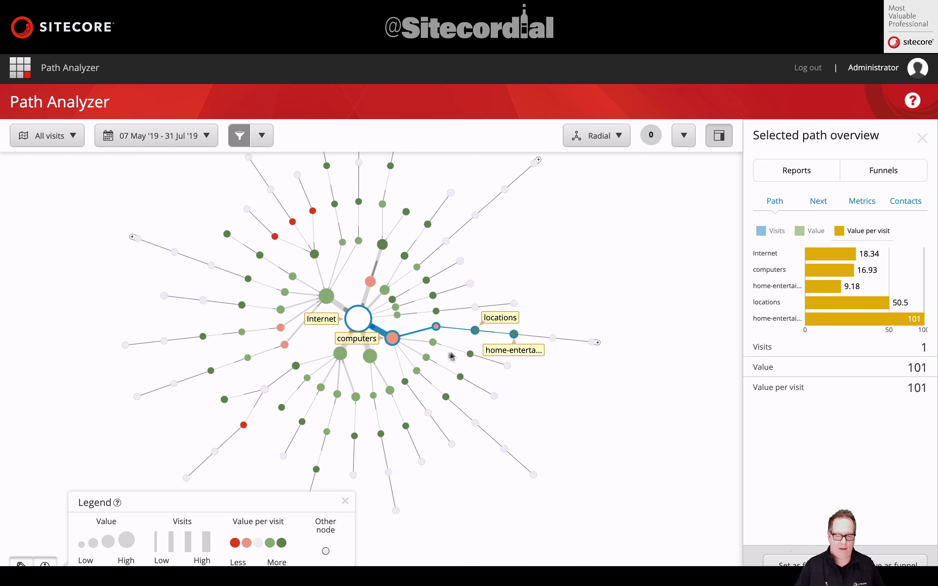
Switch the map to the Vertical layout and apply a metrics filter with a value per visit of at least 72.4
{"action": "left_click", "coordinate": [617, 138]}
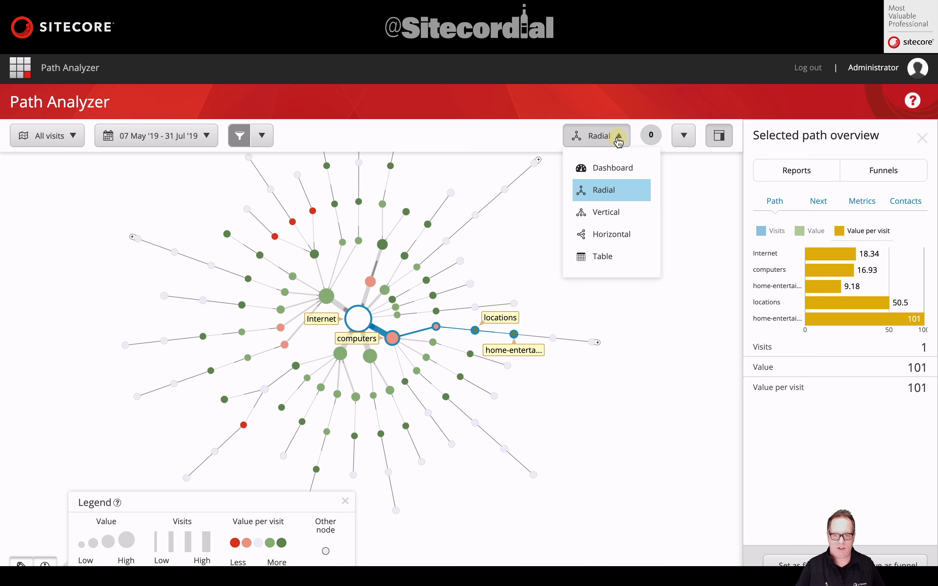
{"action": "left_click", "coordinate": [603, 217]}
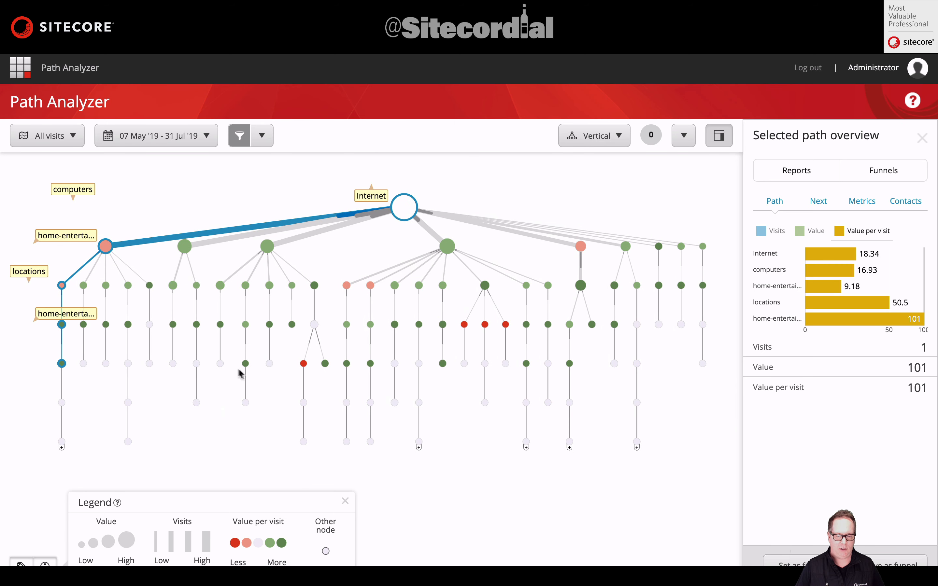
{"action": "left_click", "coordinate": [246, 403]}
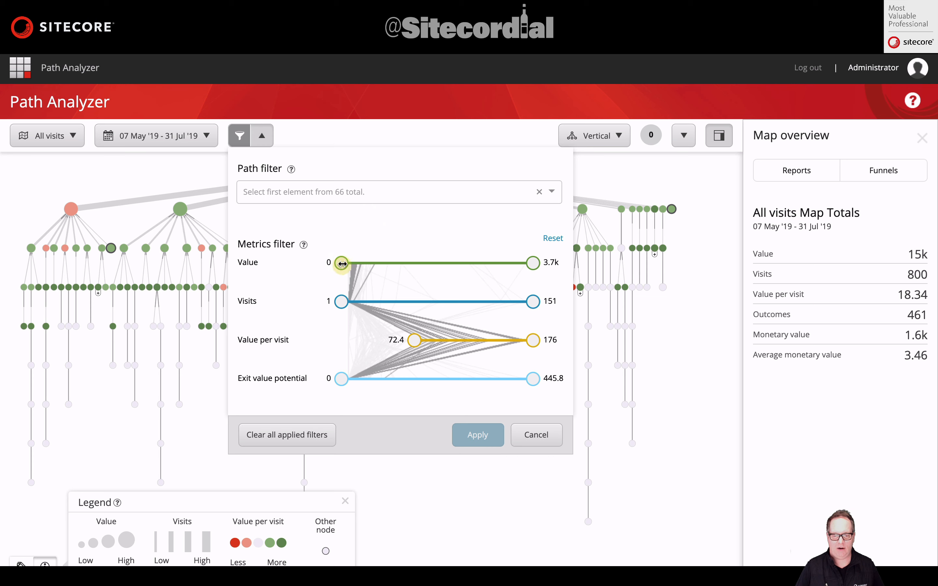
{"action": "mouse_move", "coordinate": [341, 264]}
{"action": "left_mouse_down"}
{"action": "mouse_move", "coordinate": [355, 265]}
{"action": "mouse_move", "coordinate": [327, 269]}
{"action": "left_mouse_up"}
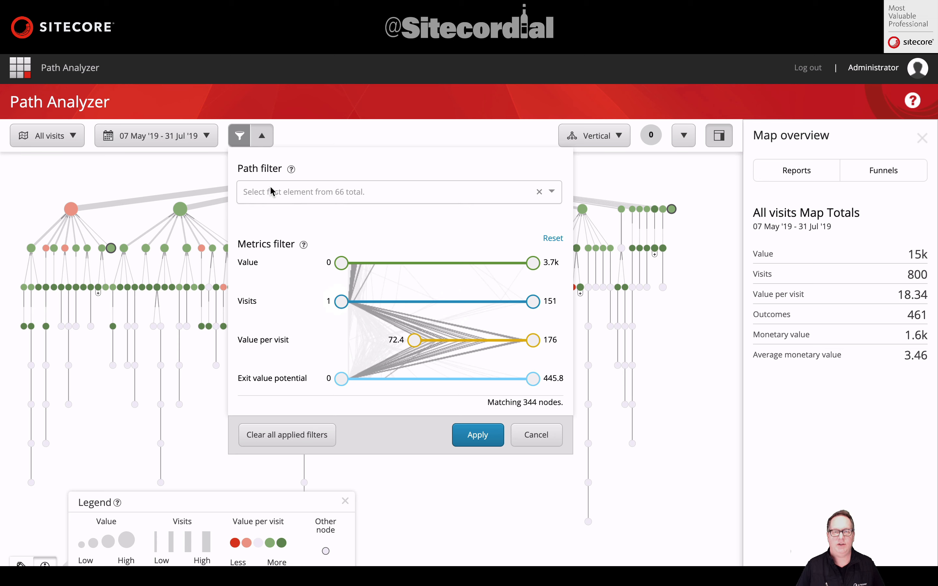
{"action": "left_click", "coordinate": [485, 436]}
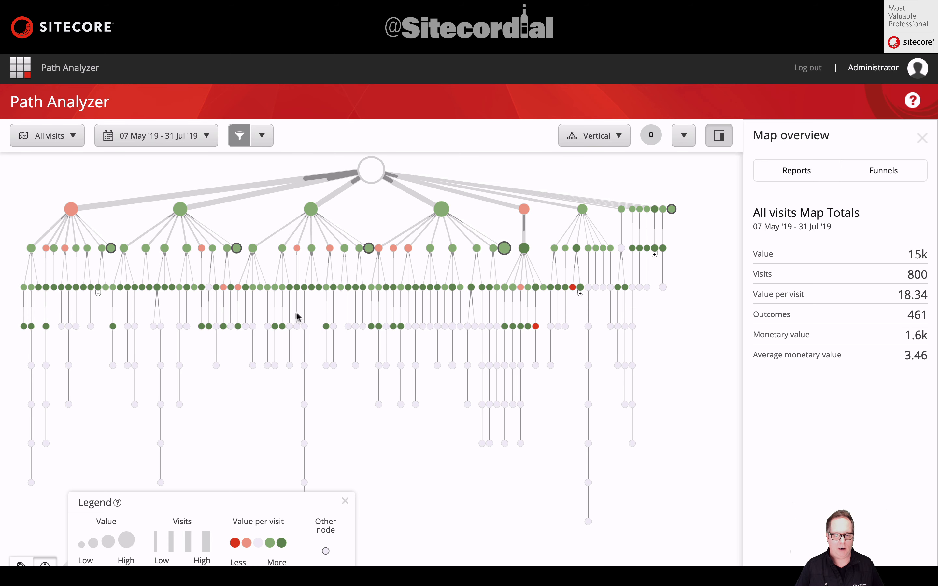
Select the gaming, on-the-go-devices, appliances path on the map and set it as the path filter
{"action": "left_click", "coordinate": [253, 287]}
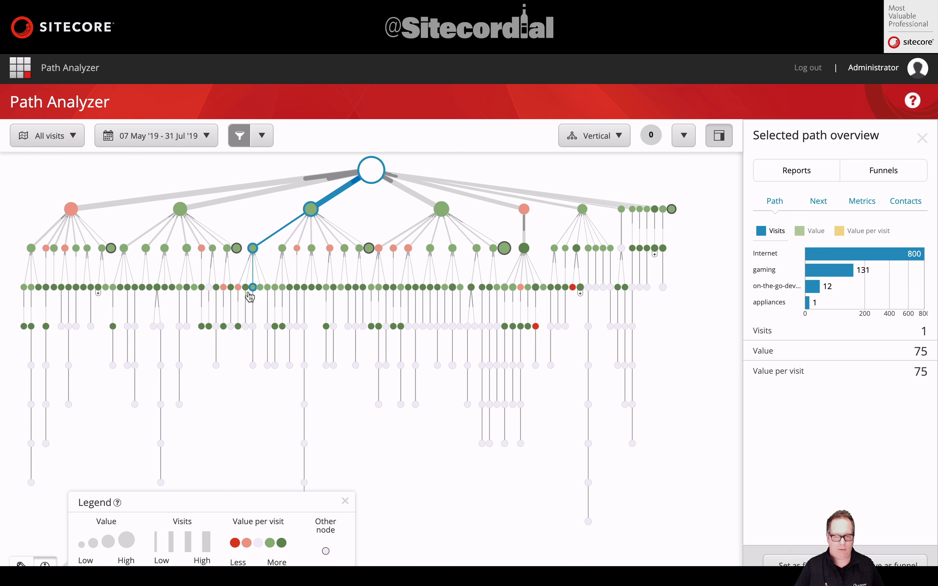
{"action": "mouse_move", "coordinate": [254, 291]}
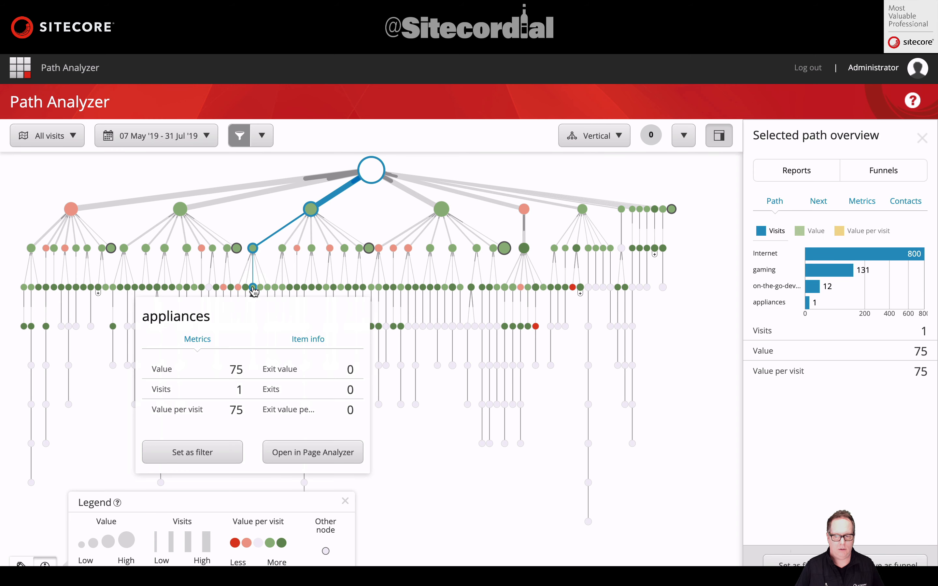
{"action": "left_click", "coordinate": [795, 567]}
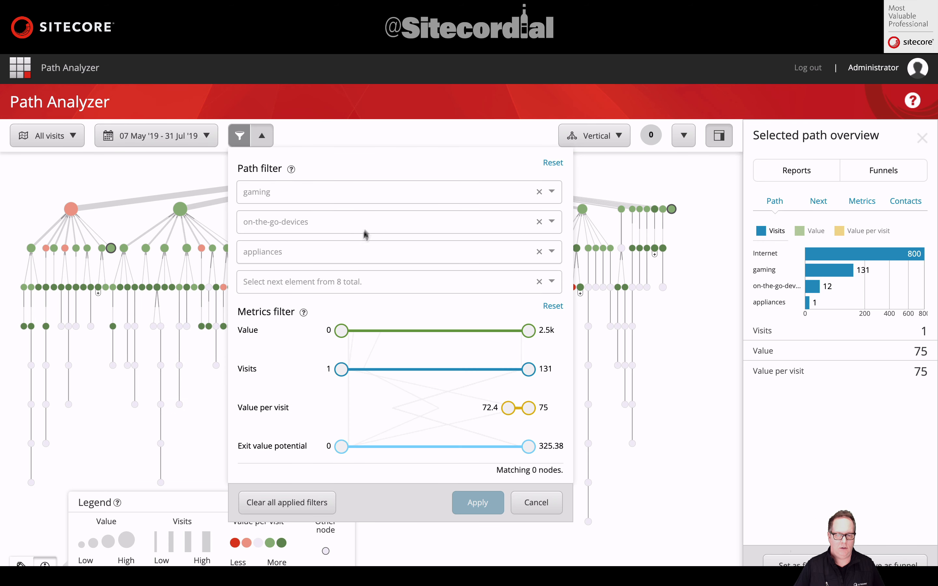
Remove appliances and on-the-go-devices from the path filter and apply it with only gaming
{"action": "left_click", "coordinate": [540, 280]}
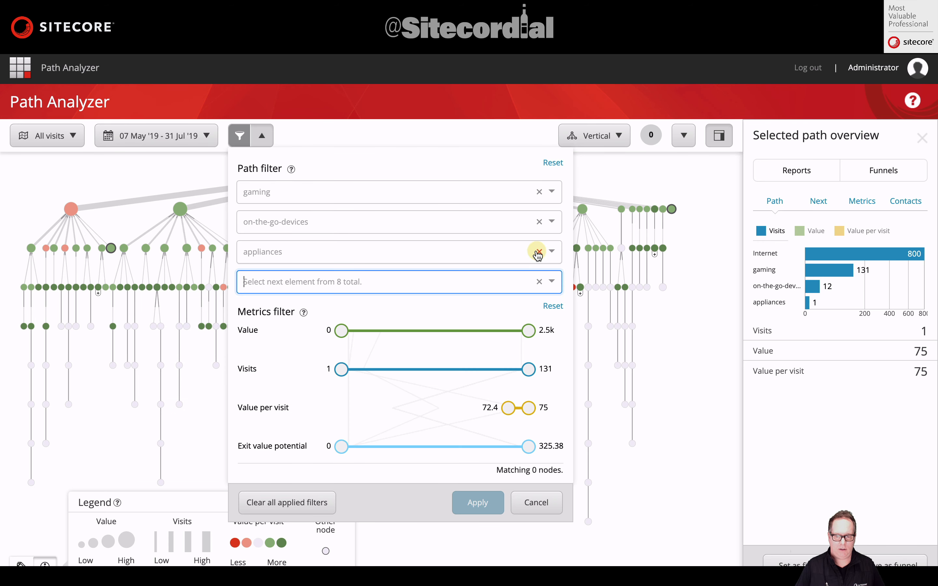
{"action": "left_click", "coordinate": [539, 254]}
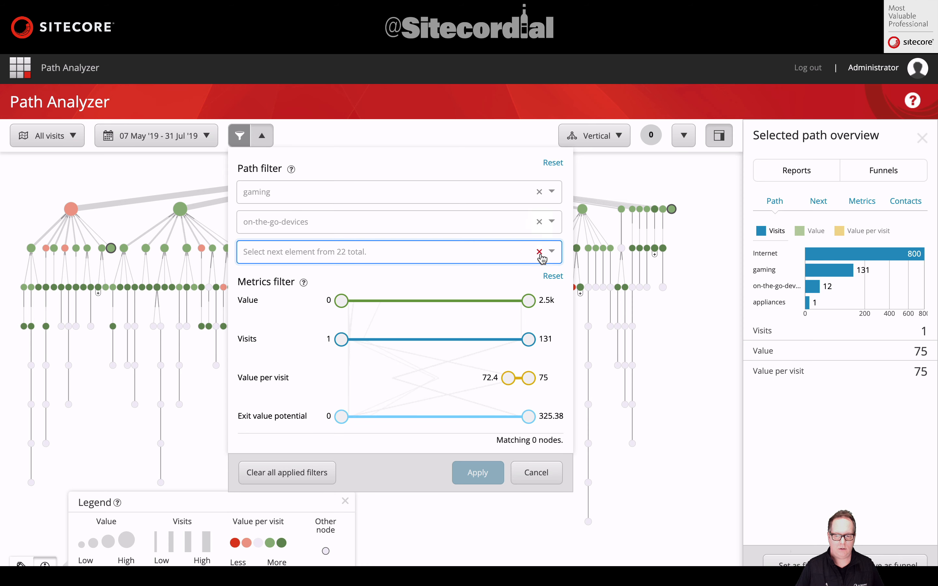
{"action": "left_click", "coordinate": [540, 223]}
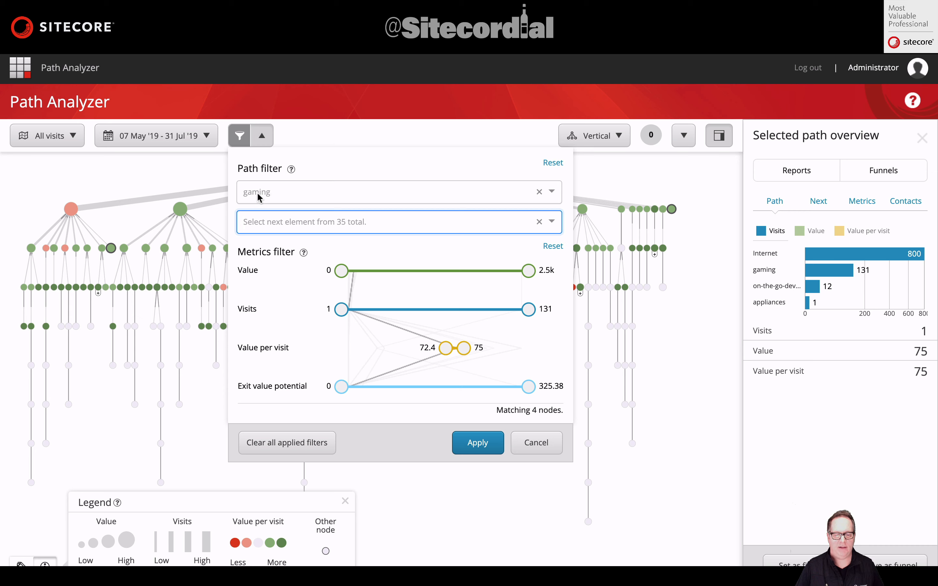
{"action": "left_click", "coordinate": [477, 448]}
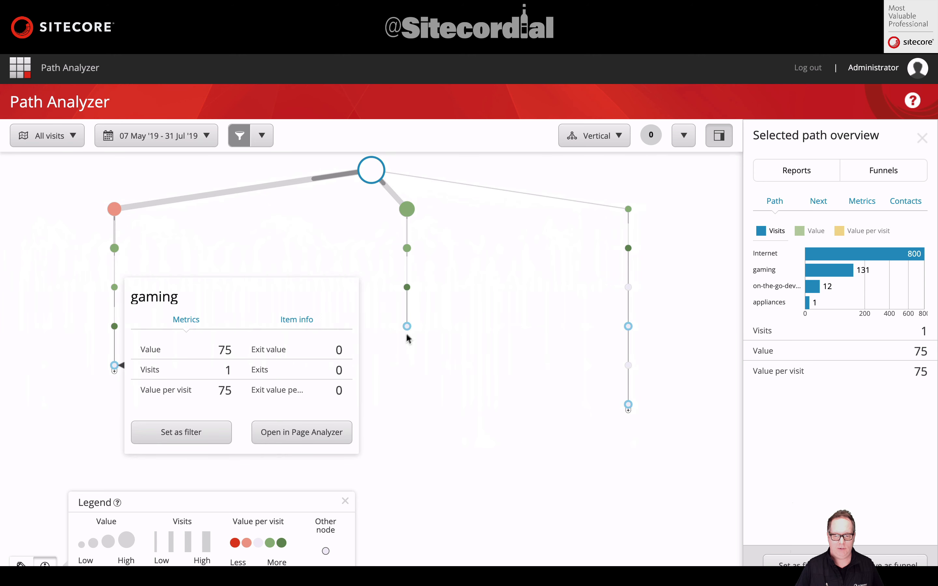
Inspect the gaming nodes on the filtered paths and review the current path and metrics filter settings
{"action": "mouse_move", "coordinate": [408, 330]}
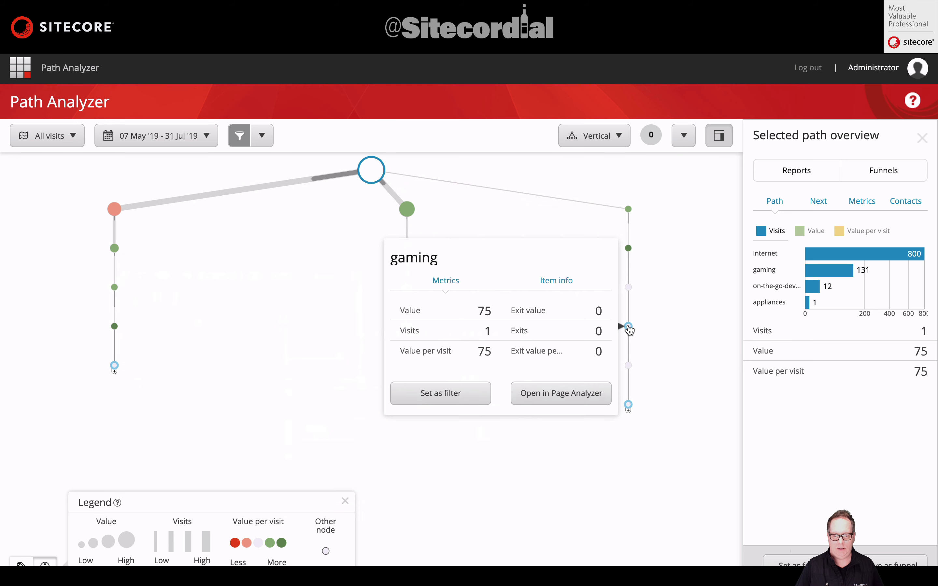
{"action": "mouse_move", "coordinate": [627, 405]}
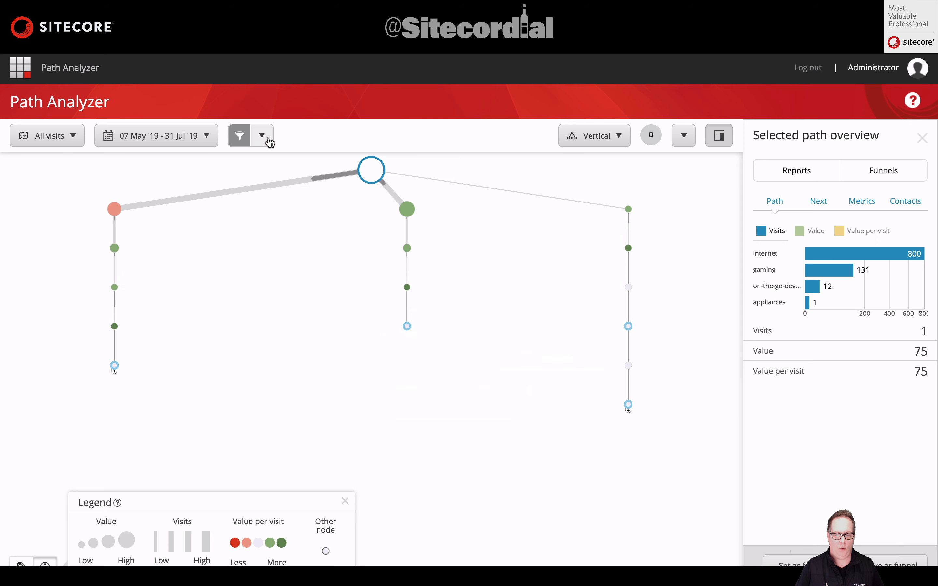
{"action": "left_click", "coordinate": [268, 141]}
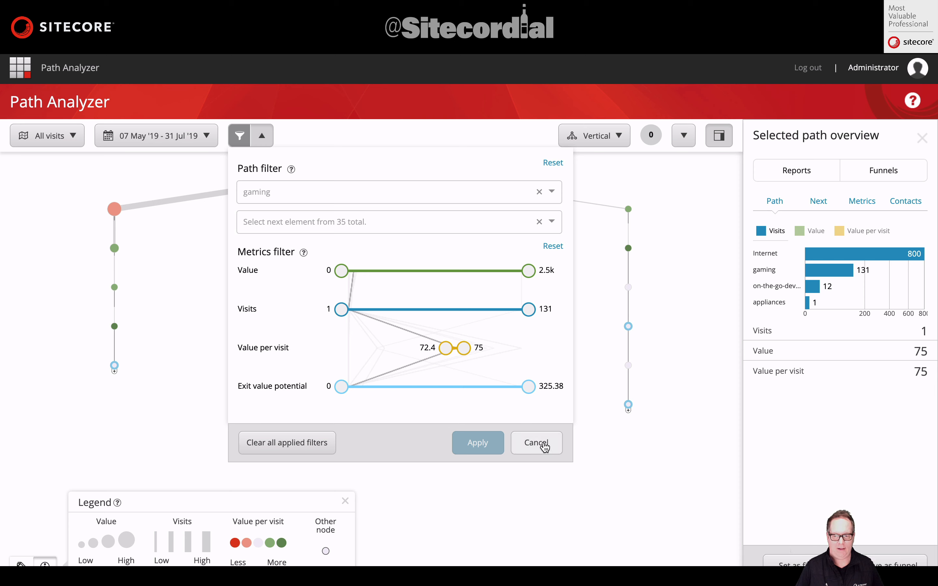
{"action": "left_click", "coordinate": [545, 447]}
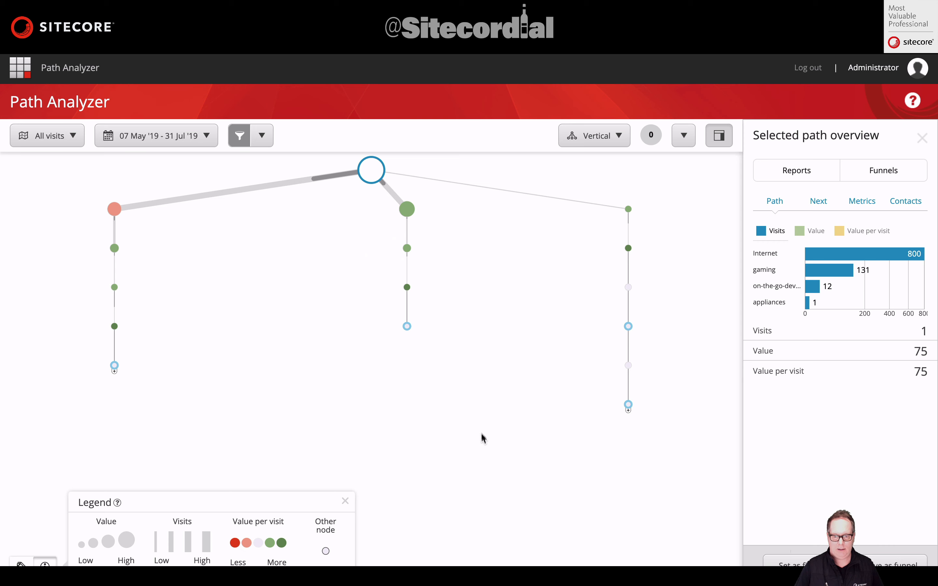
Clear all applied path and metrics filters from the map
{"action": "left_click", "coordinate": [261, 137]}
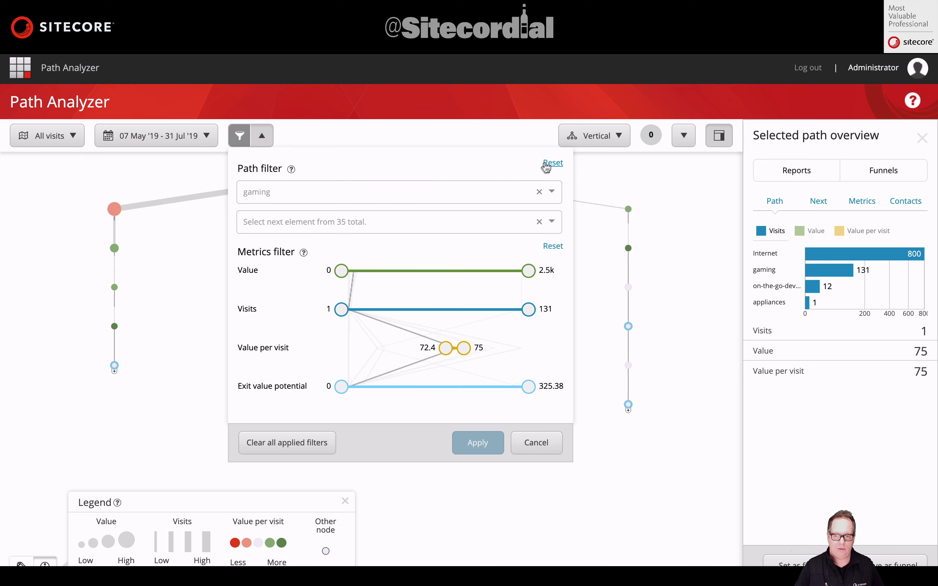
{"action": "left_click", "coordinate": [287, 443]}
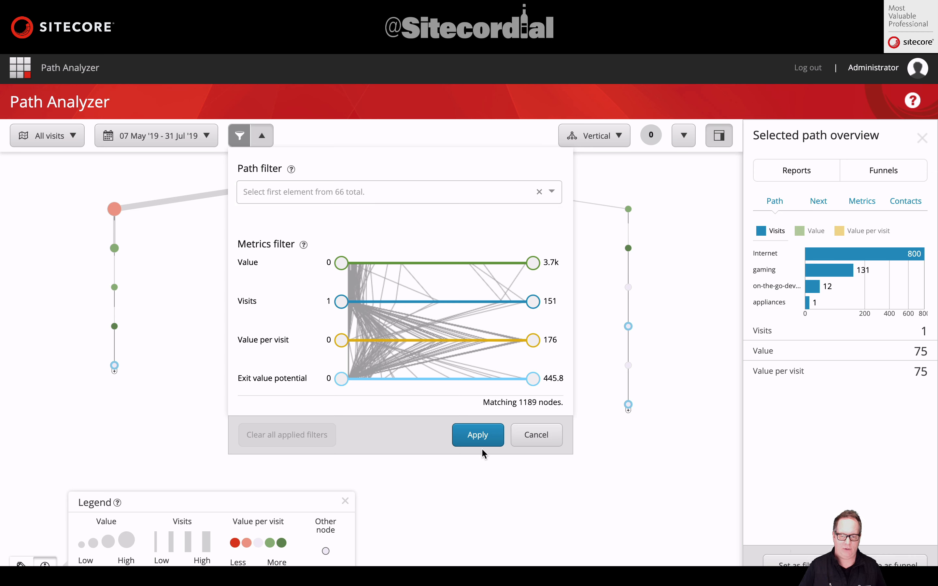
{"action": "left_click", "coordinate": [536, 442]}
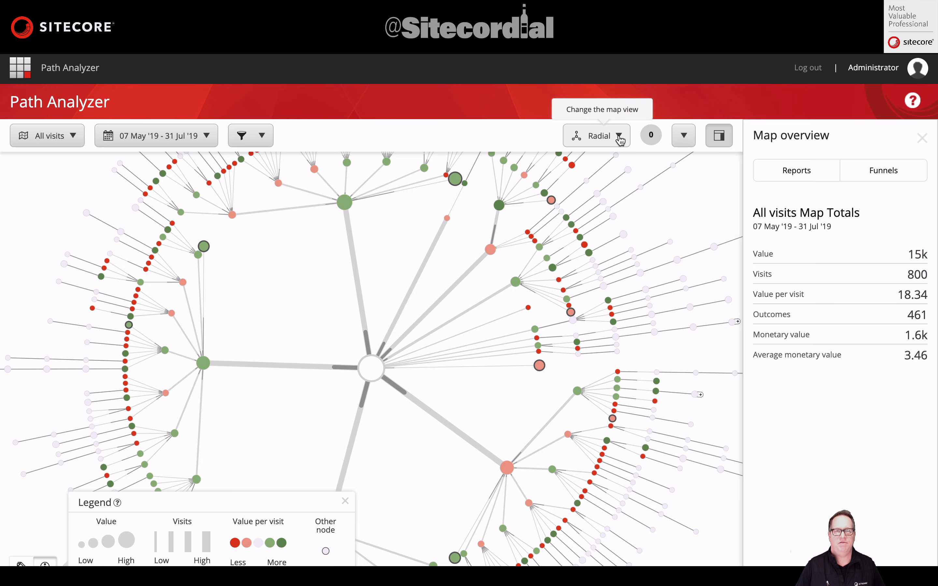
Show the unfiltered paths in the Horizontal layout and switch to the Table view
{"action": "left_click", "coordinate": [620, 136]}
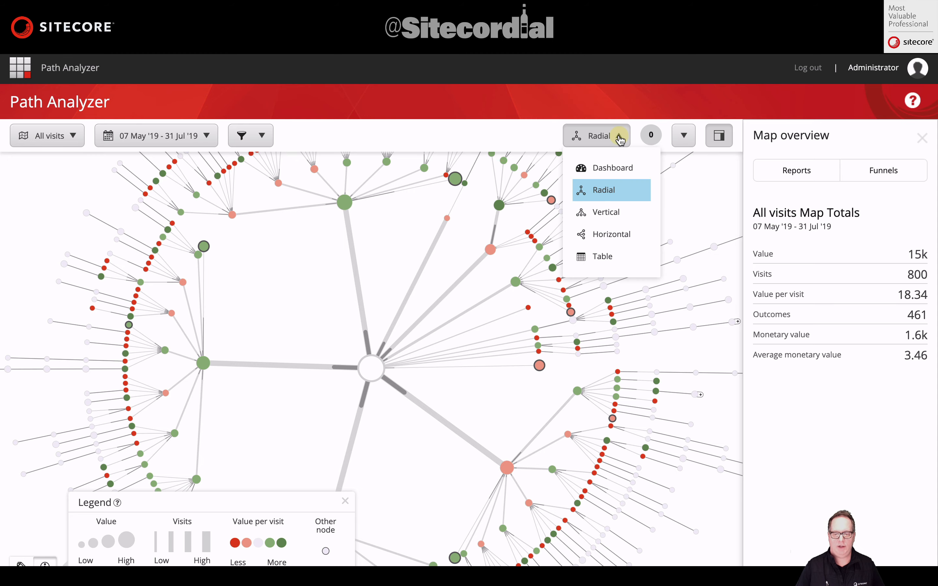
{"action": "left_click", "coordinate": [606, 234]}
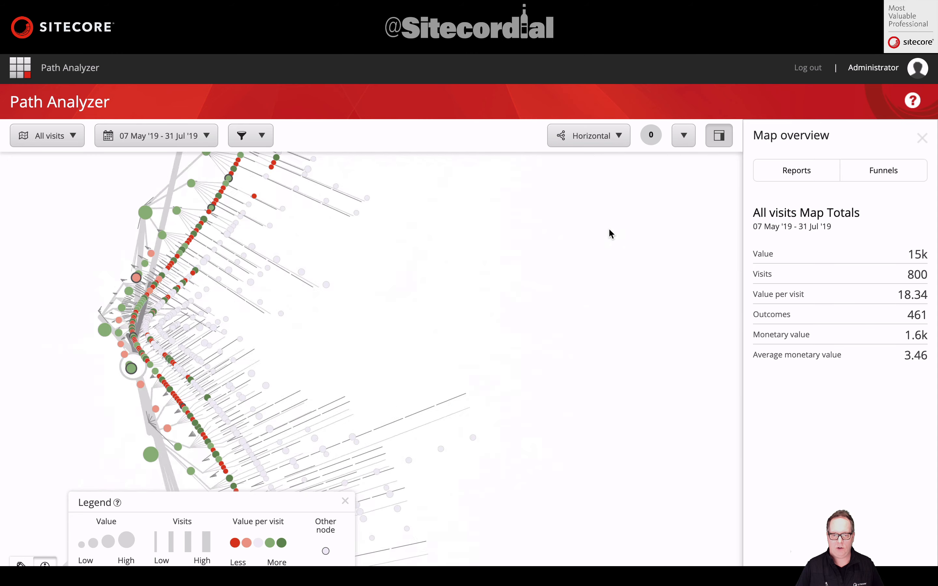
{"action": "left_click", "coordinate": [616, 138]}
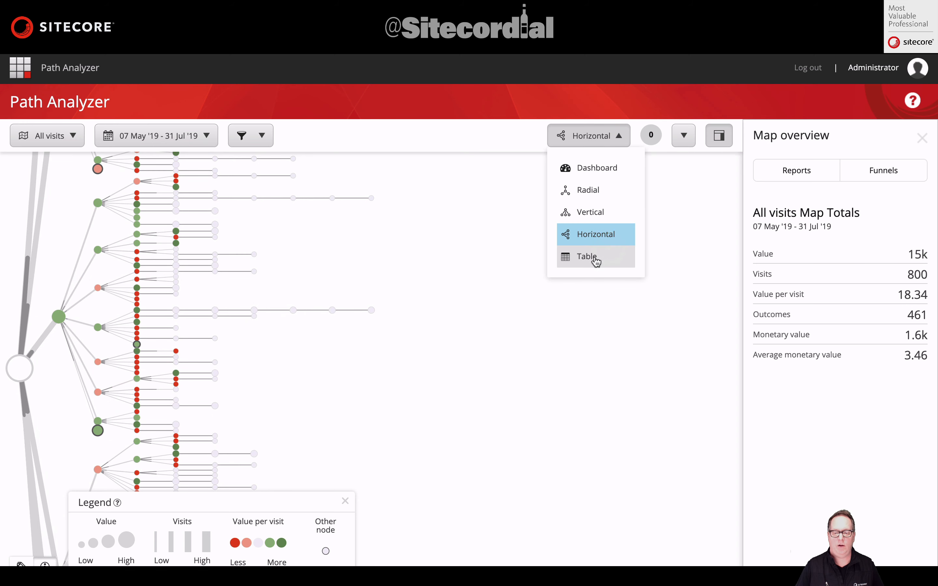
{"action": "left_click", "coordinate": [595, 260]}
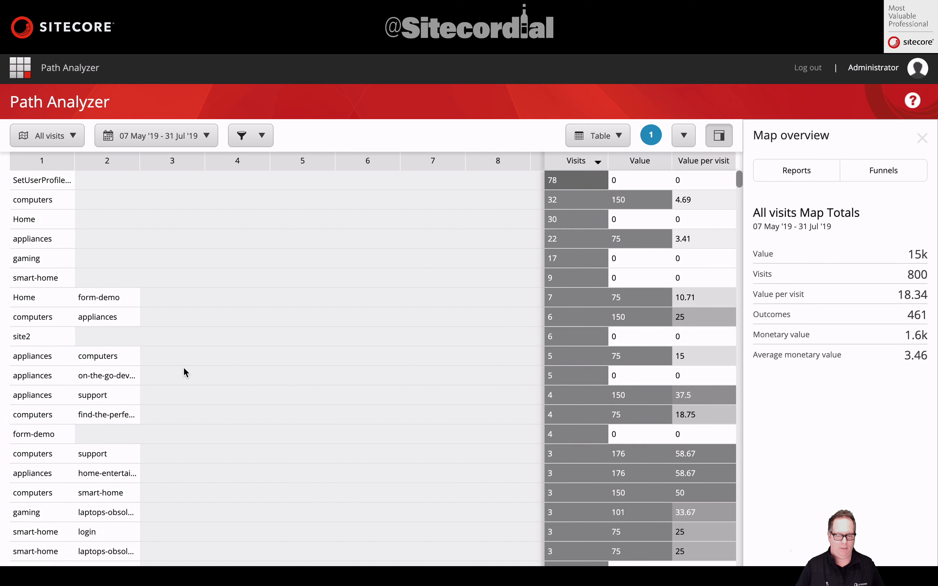
Examine the path sequences in the table, including the metrics of the computers page in the smart-home, trainer-finder path
{"action": "scroll", "coordinate": [185, 366], "scroll_direction": "down", "scroll_amount": 15}
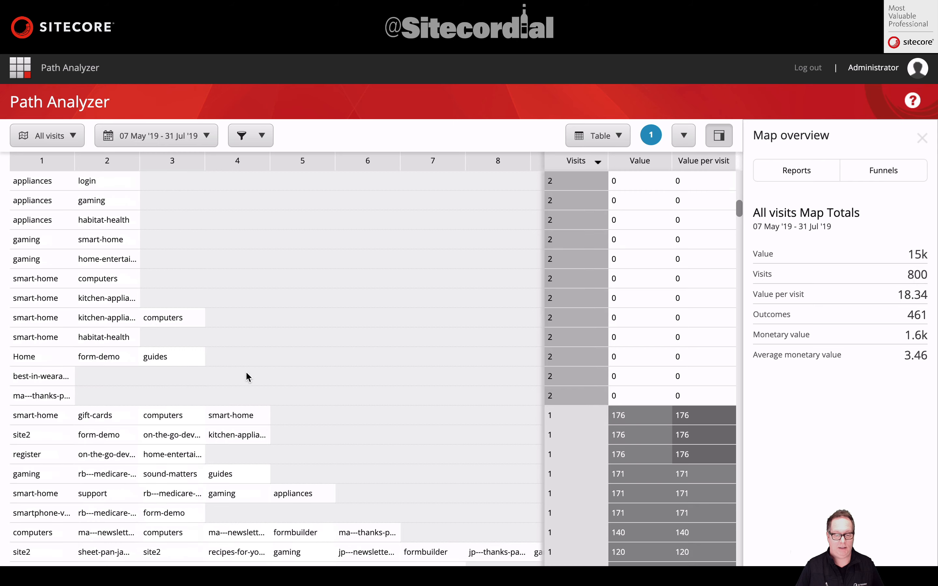
{"action": "scroll", "coordinate": [248, 377], "scroll_direction": "down", "scroll_amount": 5}
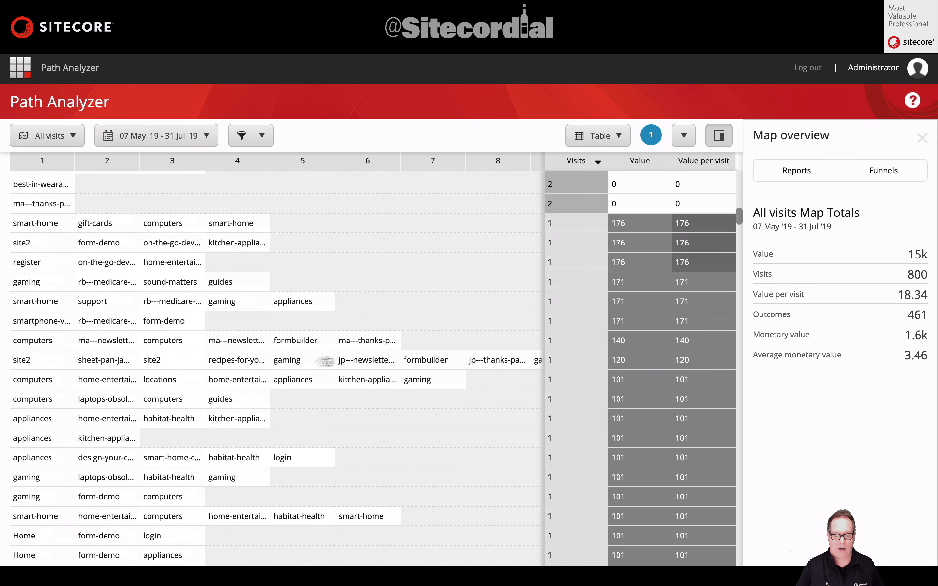
{"action": "scroll", "coordinate": [450, 360], "scroll_direction": "right", "scroll_amount": 5}
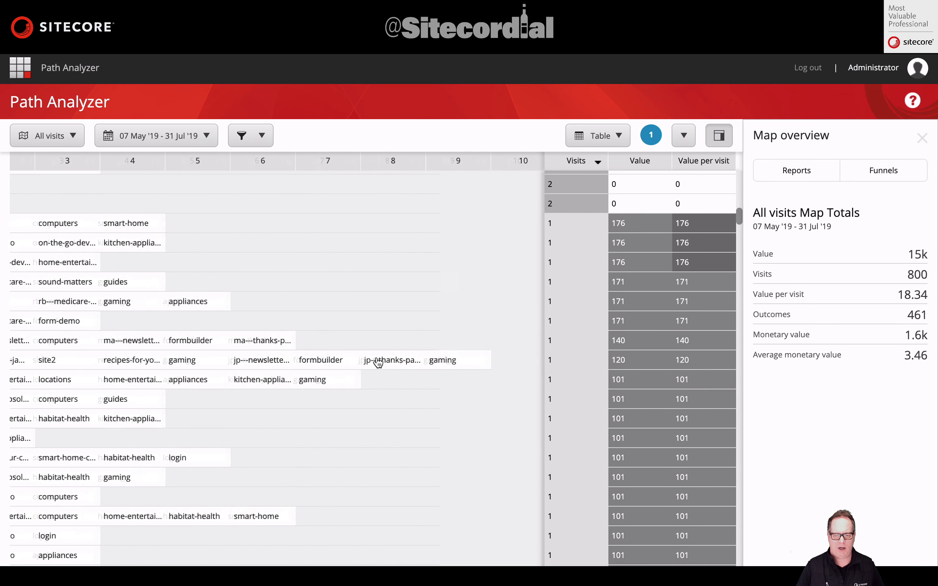
{"action": "scroll", "coordinate": [377, 362], "scroll_direction": "left", "scroll_amount": 5}
{"action": "scroll", "coordinate": [316, 370], "scroll_direction": "down", "scroll_amount": 10}
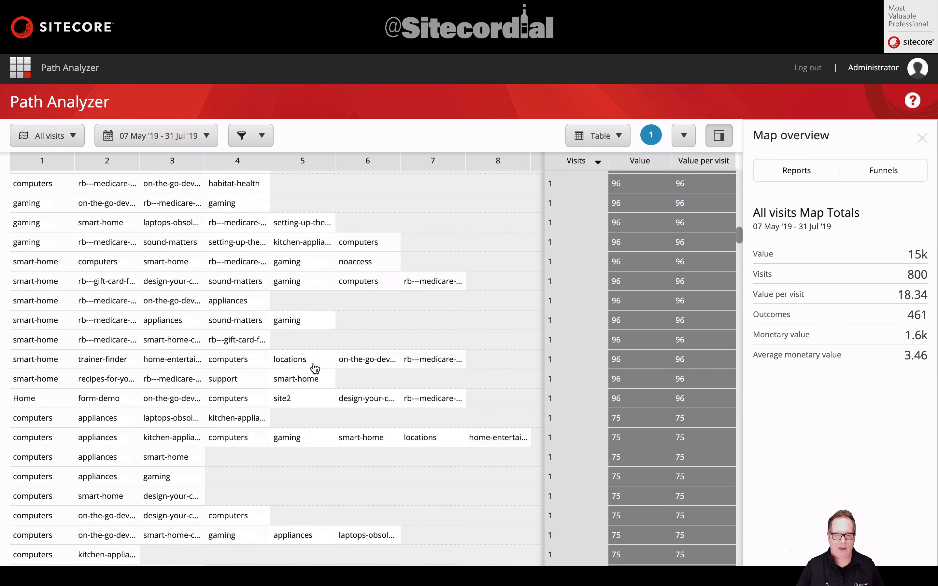
{"action": "left_click", "coordinate": [209, 359]}
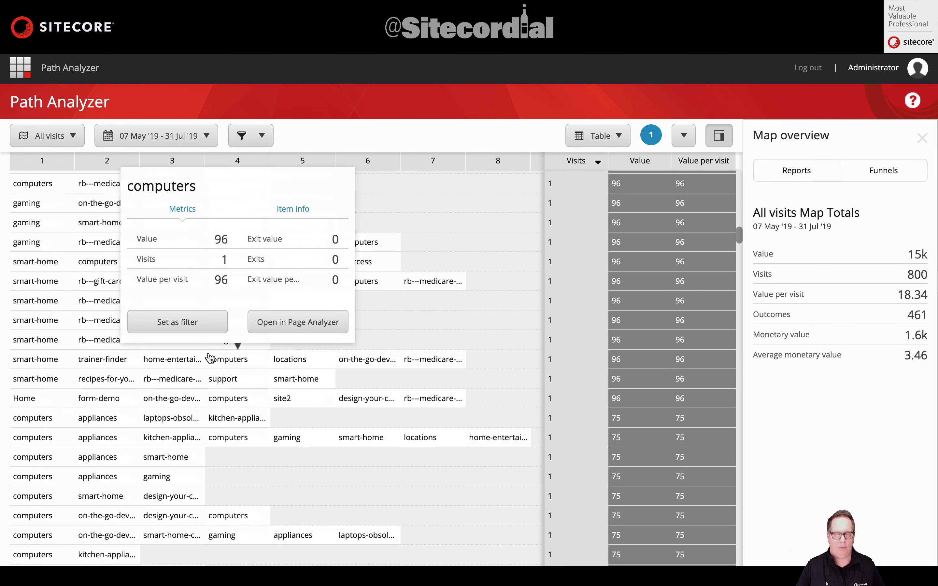
{"action": "left_click", "coordinate": [210, 357]}
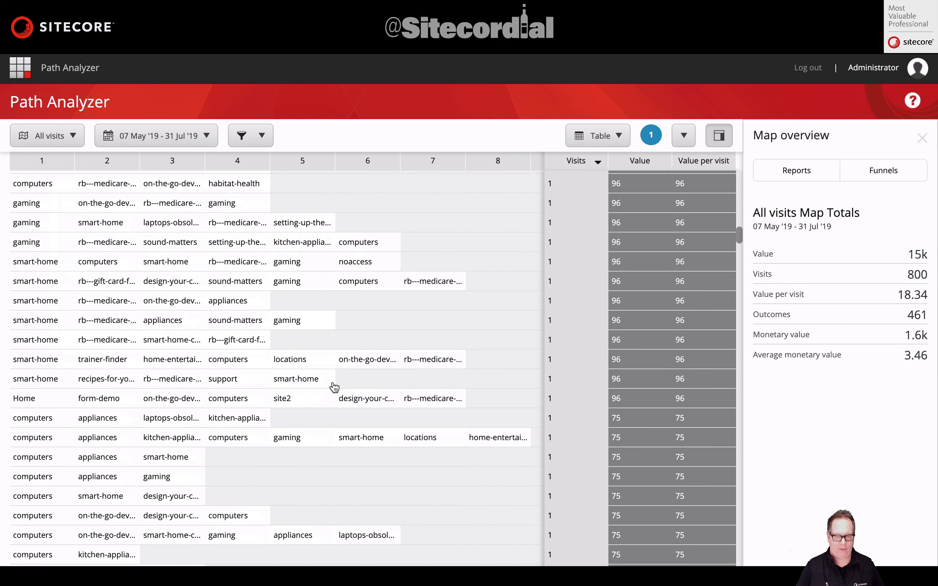
Sort the path table by Value in descending order
{"action": "scroll", "coordinate": [332, 383], "scroll_direction": "up", "scroll_amount": 20}
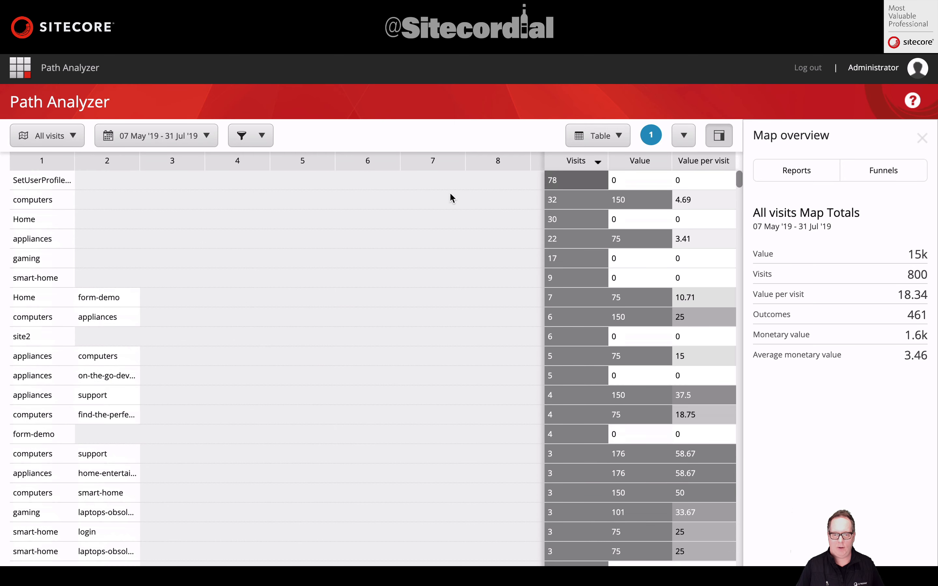
{"action": "left_click", "coordinate": [599, 163]}
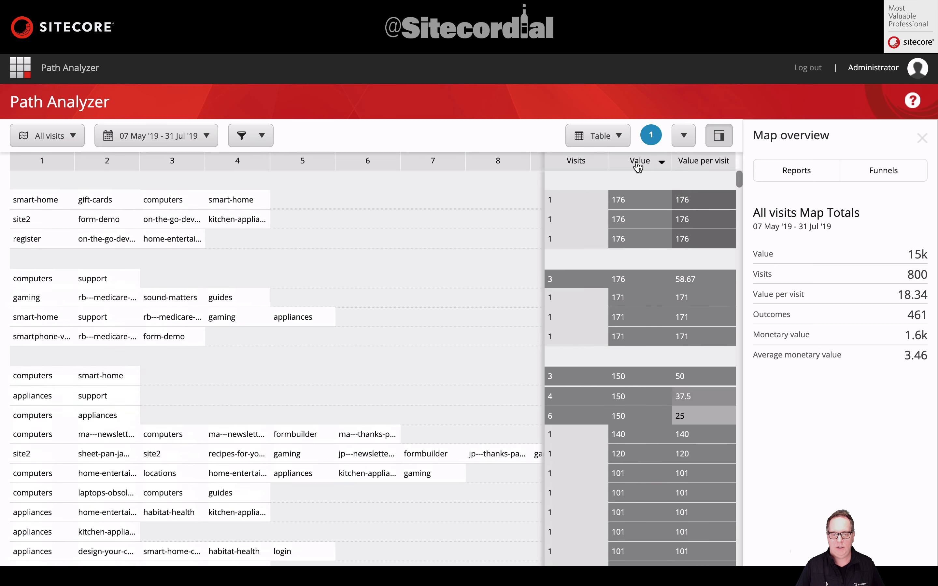
Sort the path table by Value in ascending order and examine how the lowest-value paths rise in value
{"action": "left_click", "coordinate": [661, 163]}
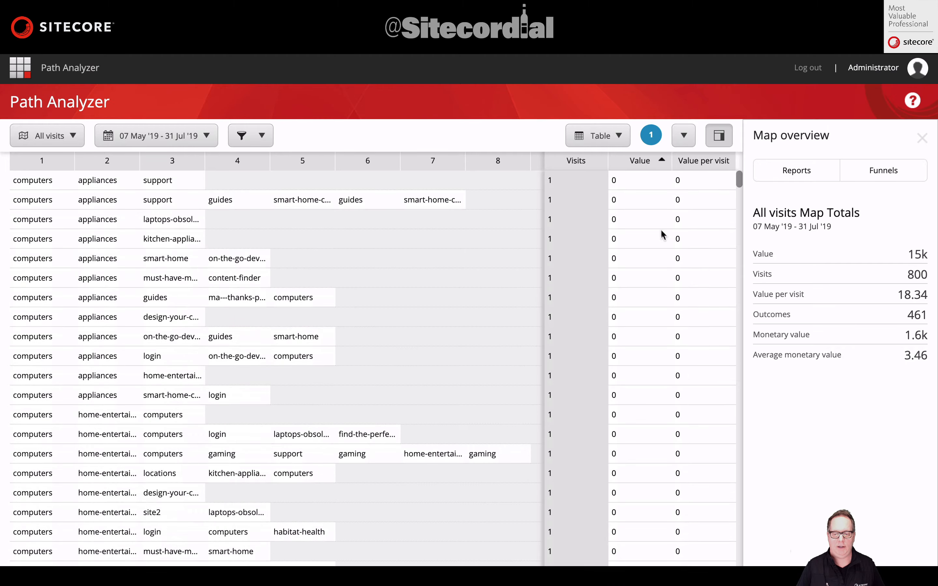
{"action": "scroll", "coordinate": [660, 230], "scroll_direction": "down", "scroll_amount": 15}
{"action": "scroll", "coordinate": [662, 234], "scroll_direction": "down", "scroll_amount": 20}
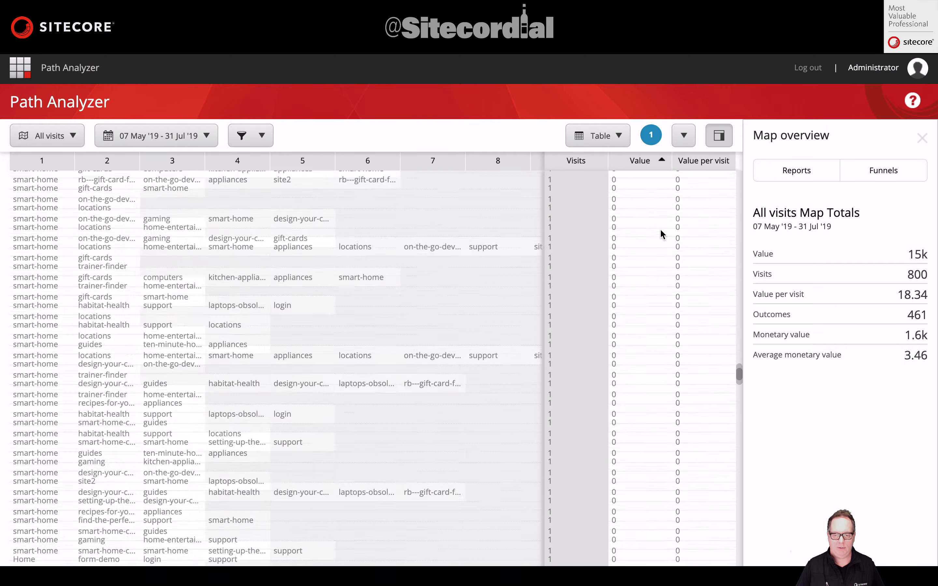
{"action": "scroll", "coordinate": [662, 234], "scroll_direction": "down", "scroll_amount": 20}
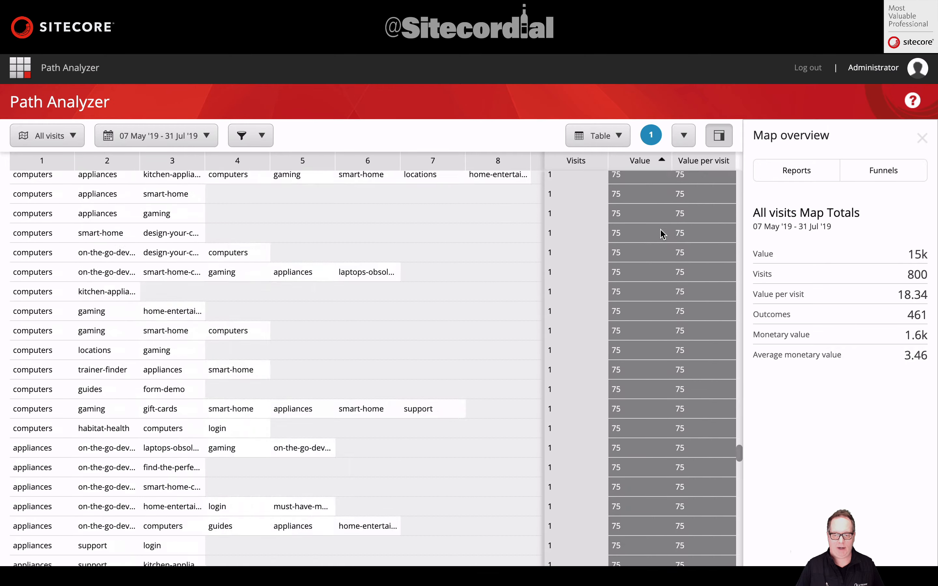
{"action": "scroll", "coordinate": [662, 234], "scroll_direction": "up", "scroll_amount": 3}
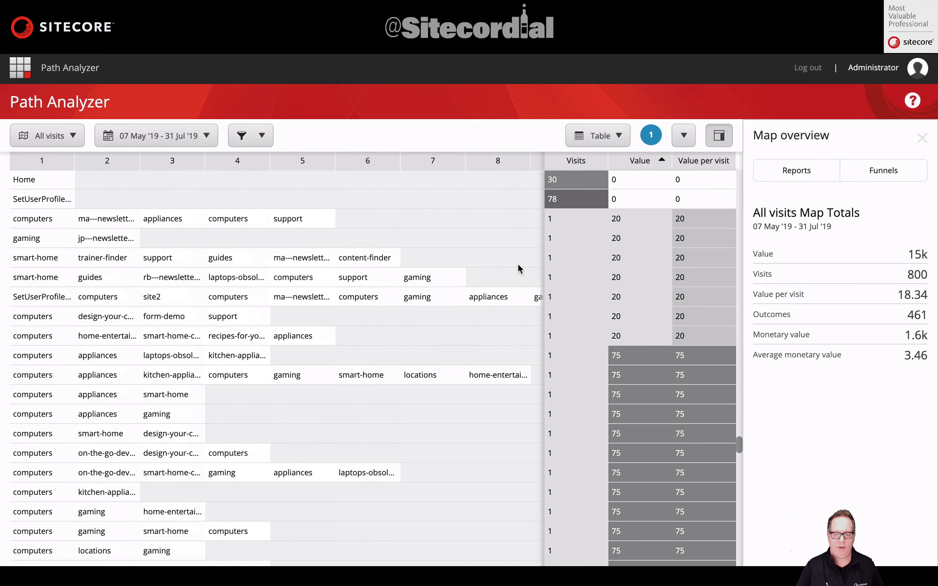
{"action": "scroll", "coordinate": [626, 271], "scroll_direction": "up", "scroll_amount": 20}
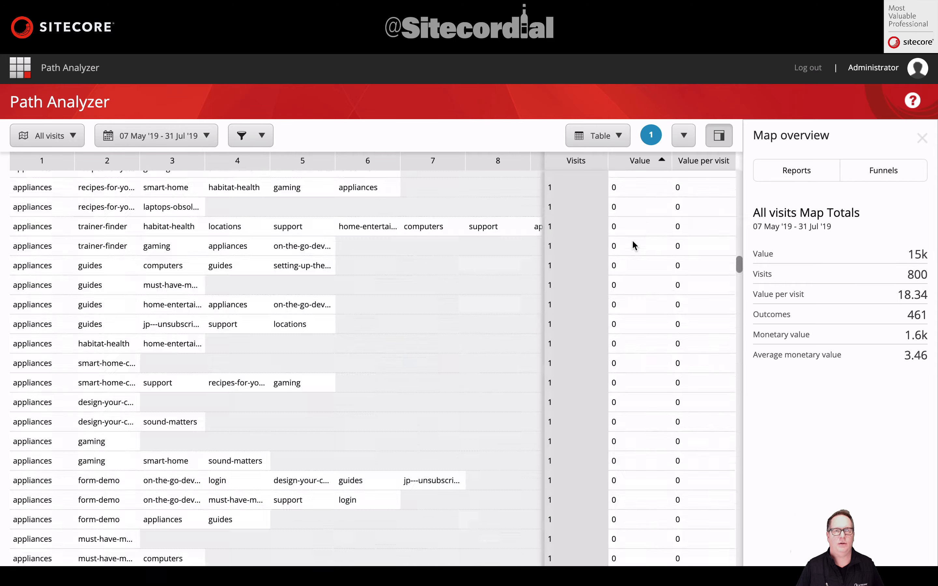
Check the export options for the map data and sort the path table by Value per visit in descending order
{"action": "left_click", "coordinate": [684, 135]}
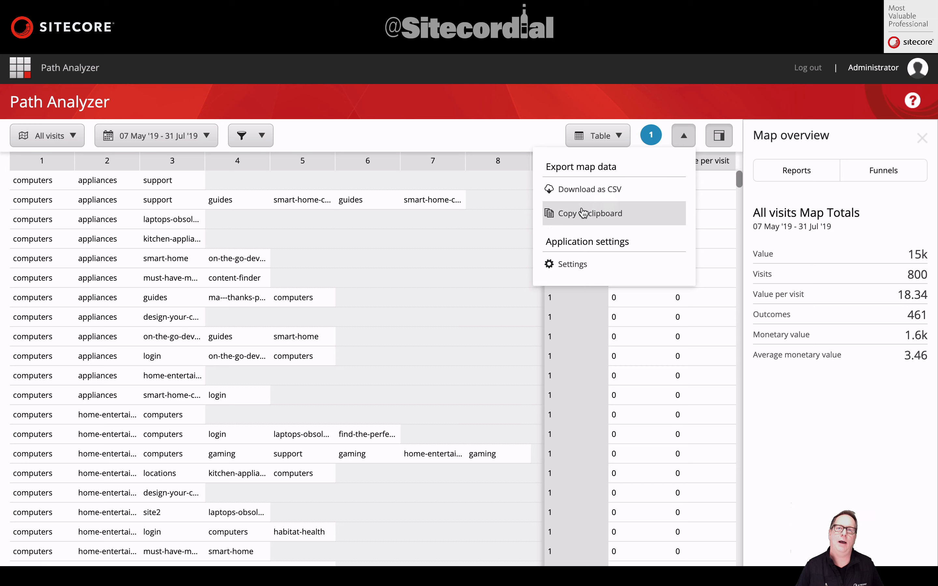
{"action": "left_click", "coordinate": [684, 135]}
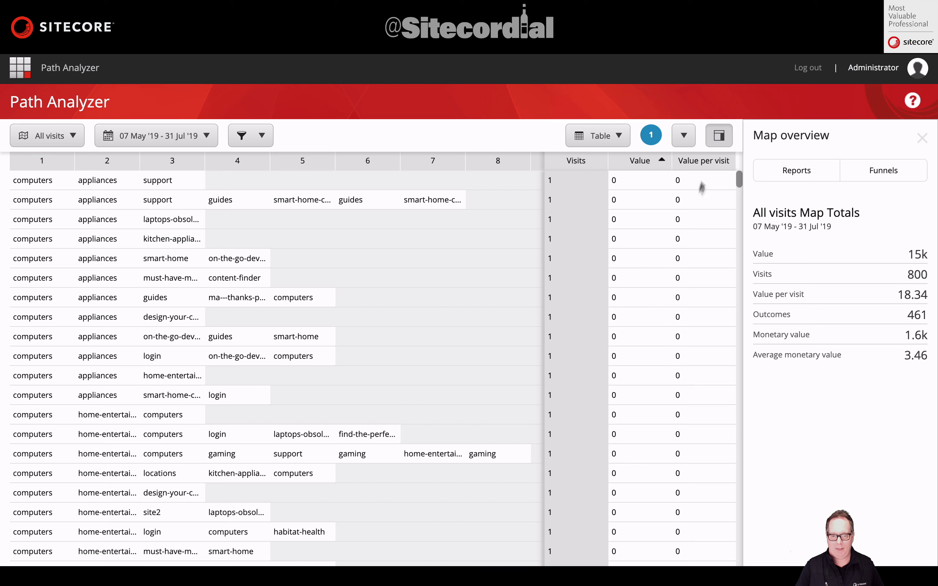
{"action": "left_click", "coordinate": [703, 165]}
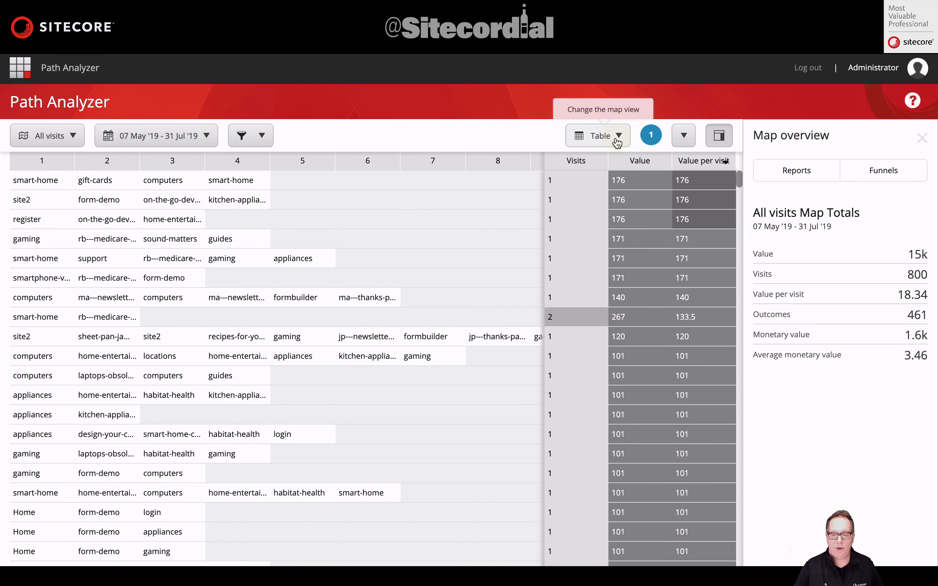
Switch to the Dashboard view and review its visit metrics, top path entries and featured path
{"action": "left_click", "coordinate": [618, 139]}
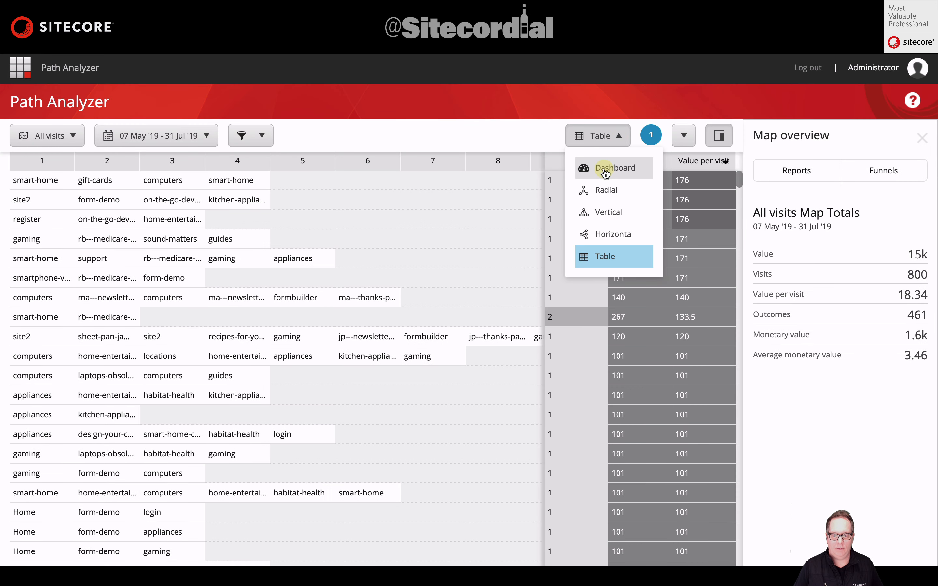
{"action": "left_click", "coordinate": [605, 173]}
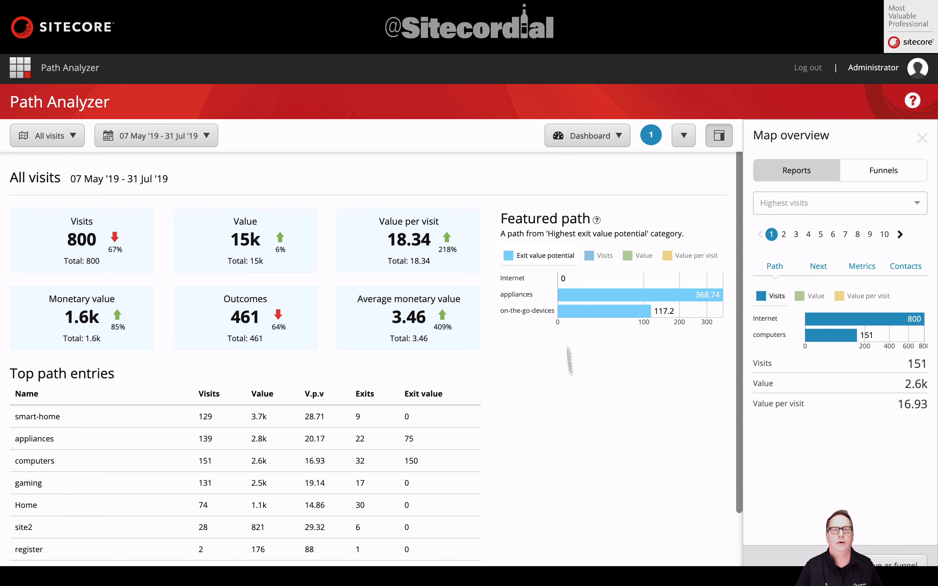
{"action": "scroll", "coordinate": [374, 328], "scroll_direction": "down", "scroll_amount": 2}
{"action": "scroll", "coordinate": [390, 331], "scroll_direction": "up", "scroll_amount": 2}
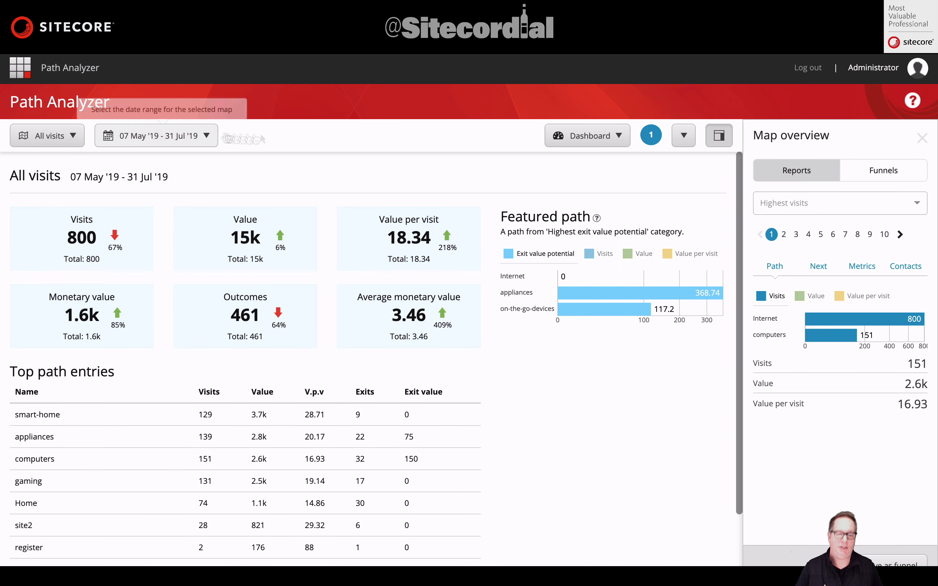
Show the map in the Radial layout and save the site2, support, form-demo path as a funnel
{"action": "left_click", "coordinate": [619, 137]}
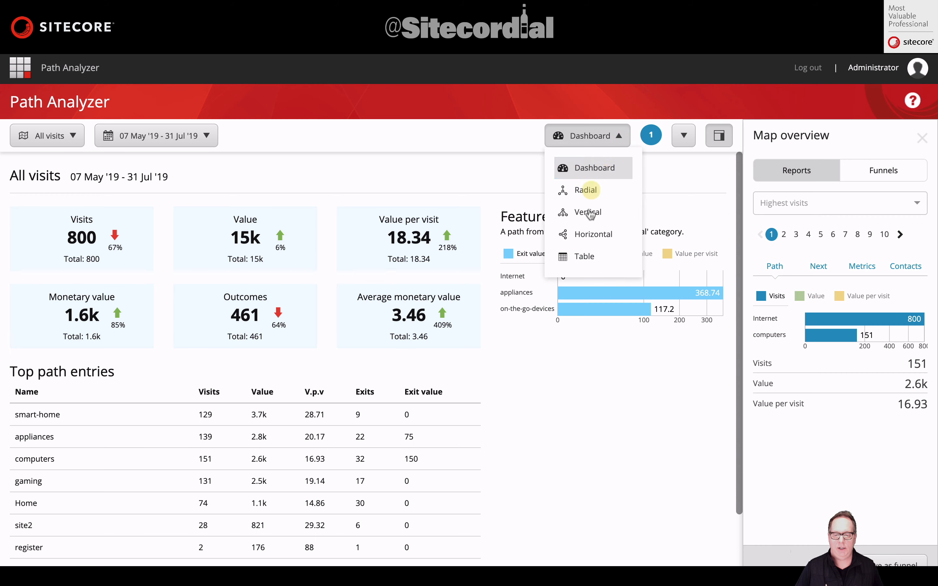
{"action": "left_click", "coordinate": [587, 192]}
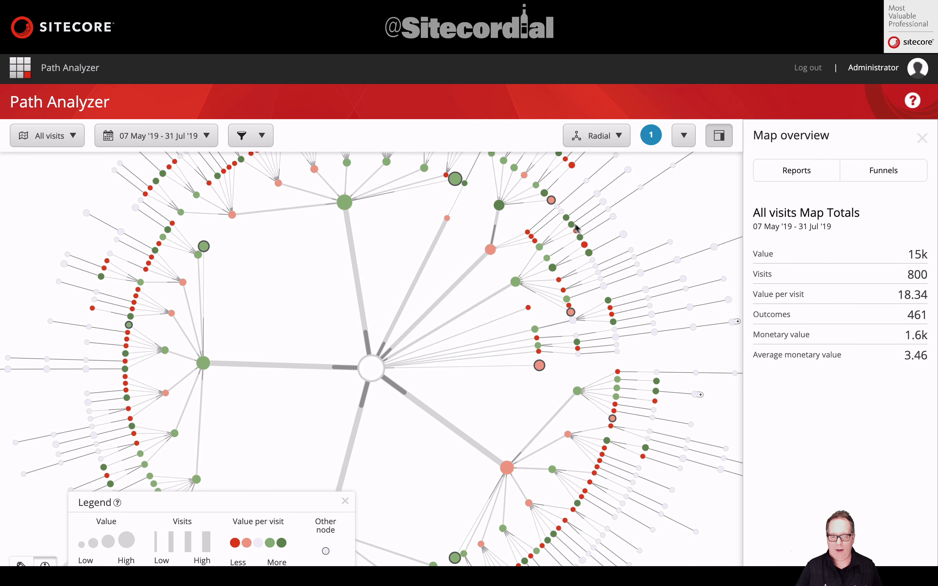
{"action": "left_click", "coordinate": [566, 221]}
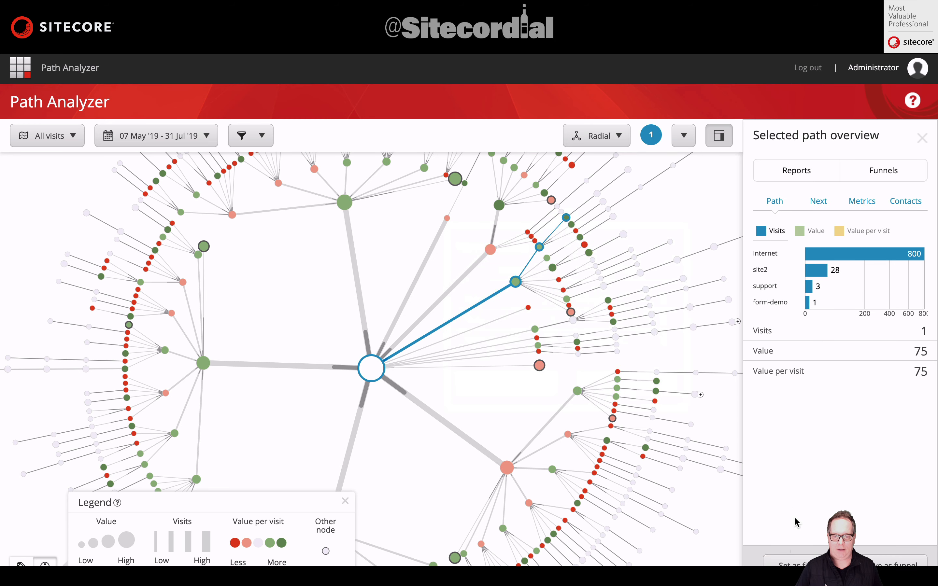
{"action": "left_click", "coordinate": [887, 564]}
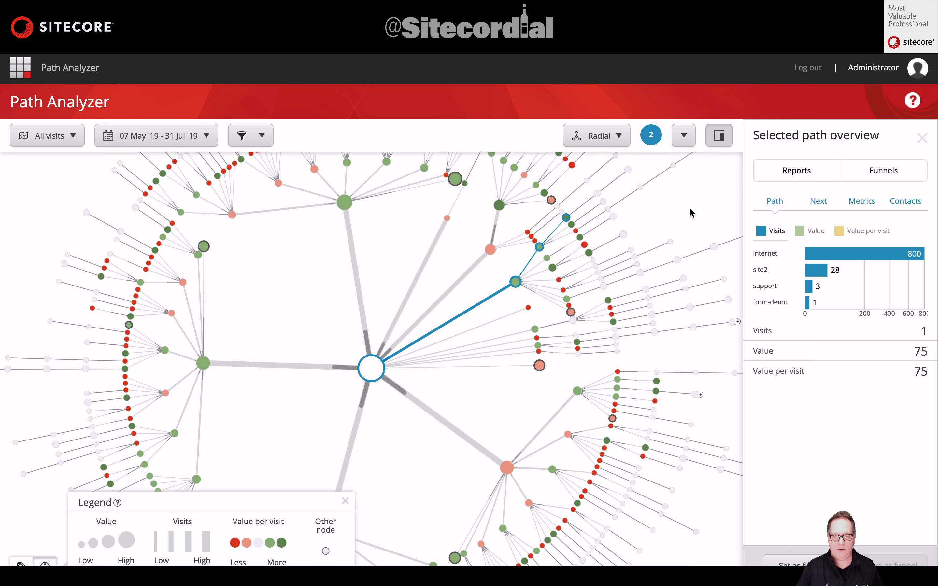
Display the RB- Test Funnel in the map overview and mark it as a favorite
{"action": "left_click", "coordinate": [882, 175]}
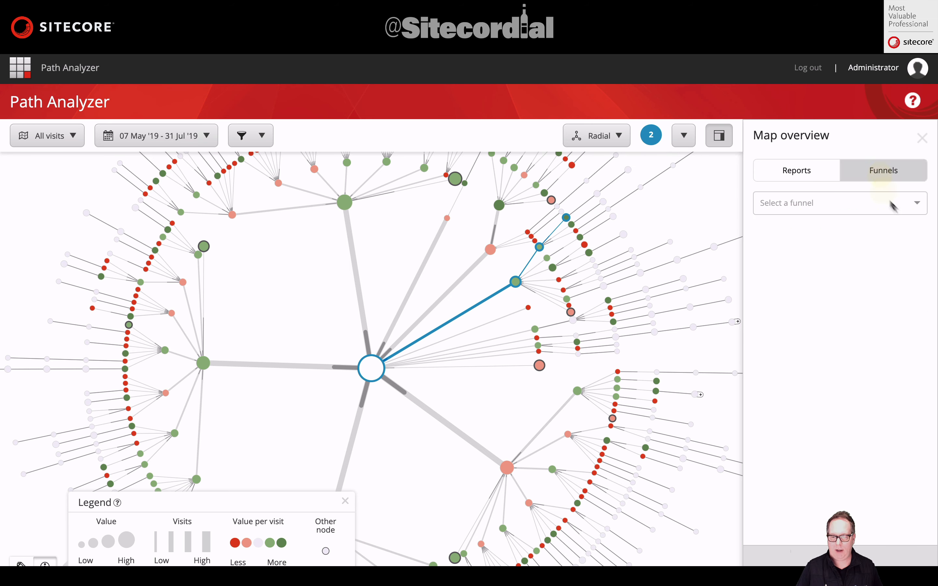
{"action": "left_click", "coordinate": [915, 204]}
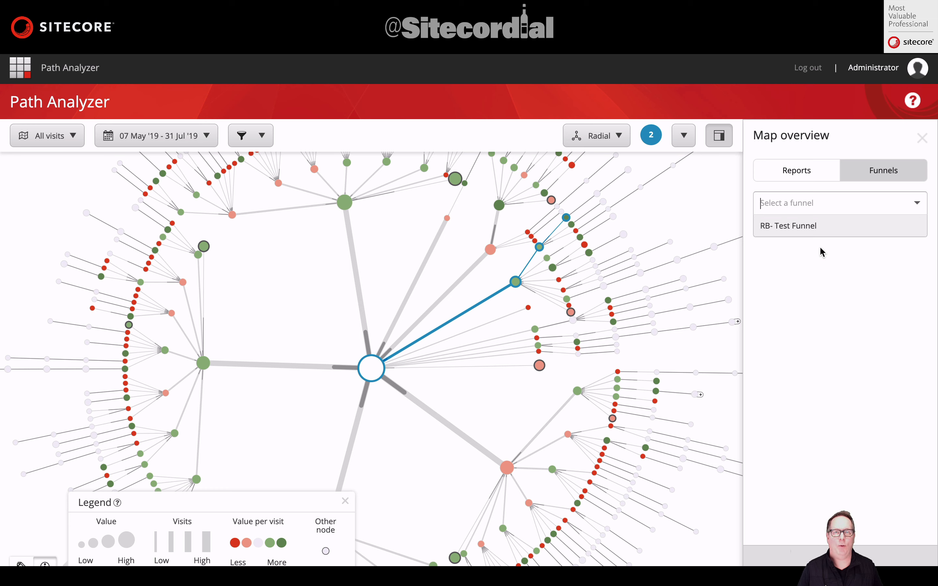
{"action": "left_click", "coordinate": [801, 229]}
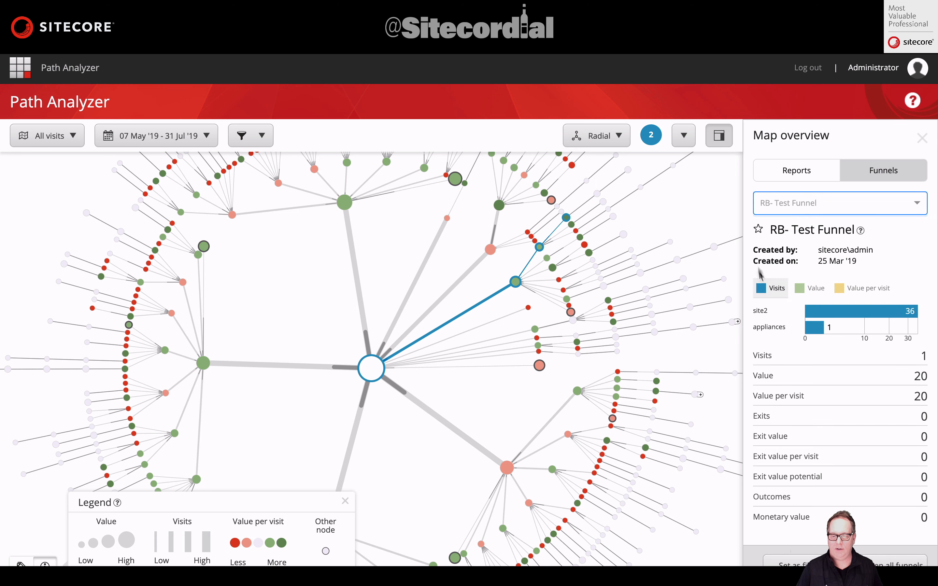
{"action": "left_click", "coordinate": [758, 229]}
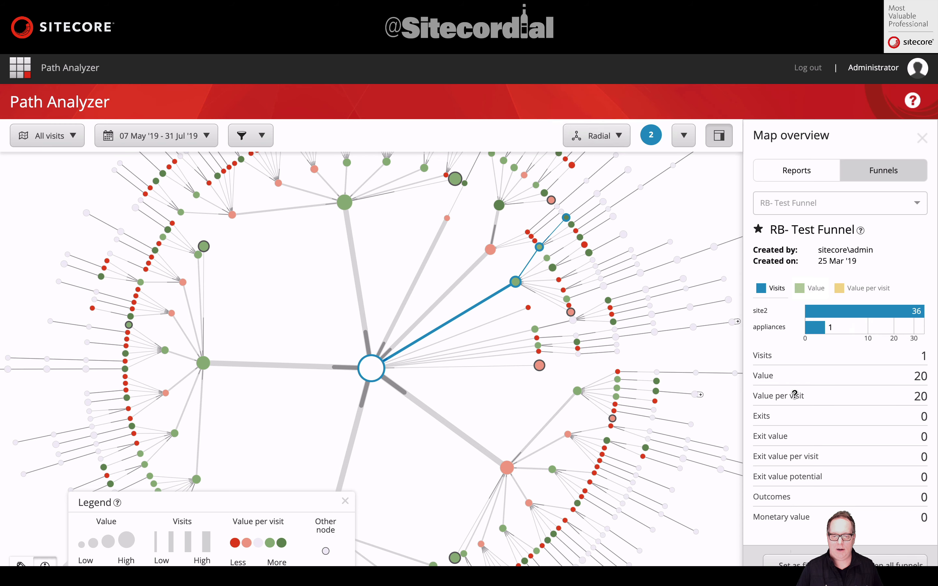
Return to the Dashboard view to check the favorite RB- Test Funnel above the featured path
{"action": "left_click", "coordinate": [618, 140]}
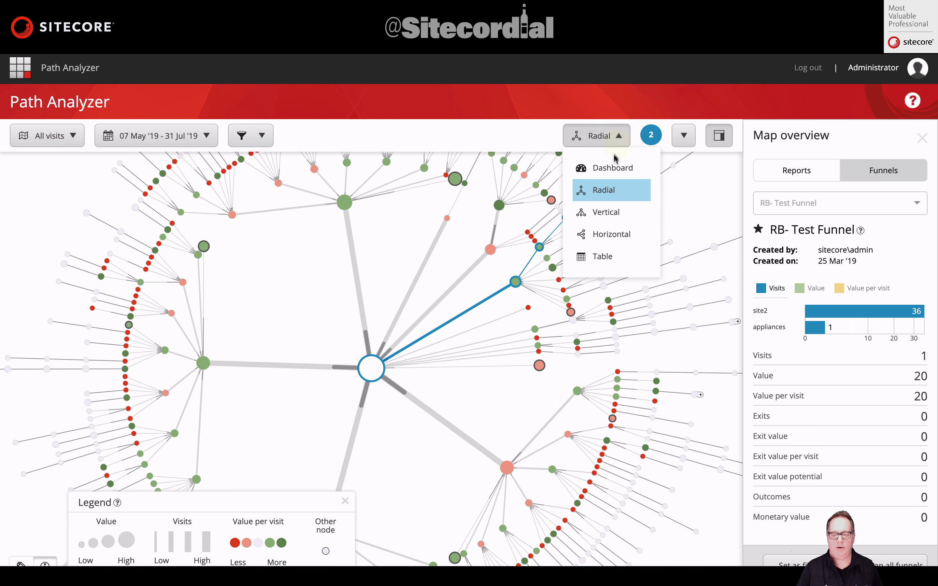
{"action": "left_click", "coordinate": [612, 167]}
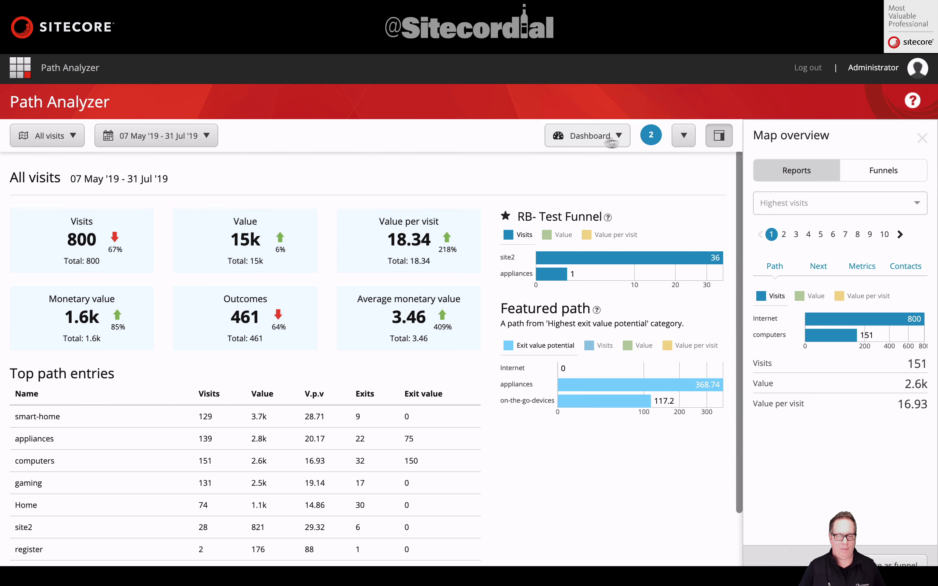
{"action": "left_click", "coordinate": [620, 140]}
{"action": "left_click", "coordinate": [434, 146]}
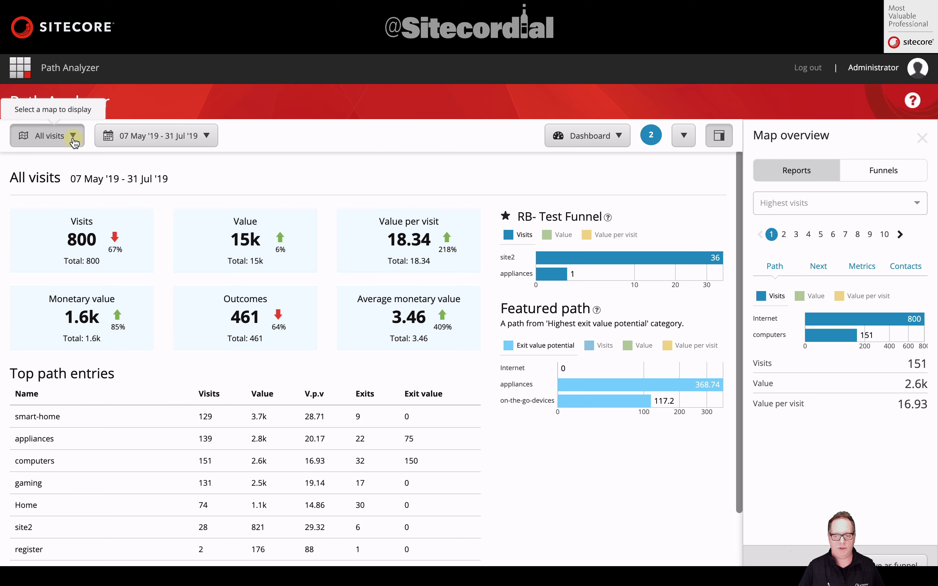
Remove Demo Goal Map from the favorite maps, mark it as a favorite again and expand the Favorites folder
{"action": "left_click", "coordinate": [73, 136]}
{"action": "scroll", "coordinate": [186, 273], "scroll_direction": "down", "scroll_amount": 1}
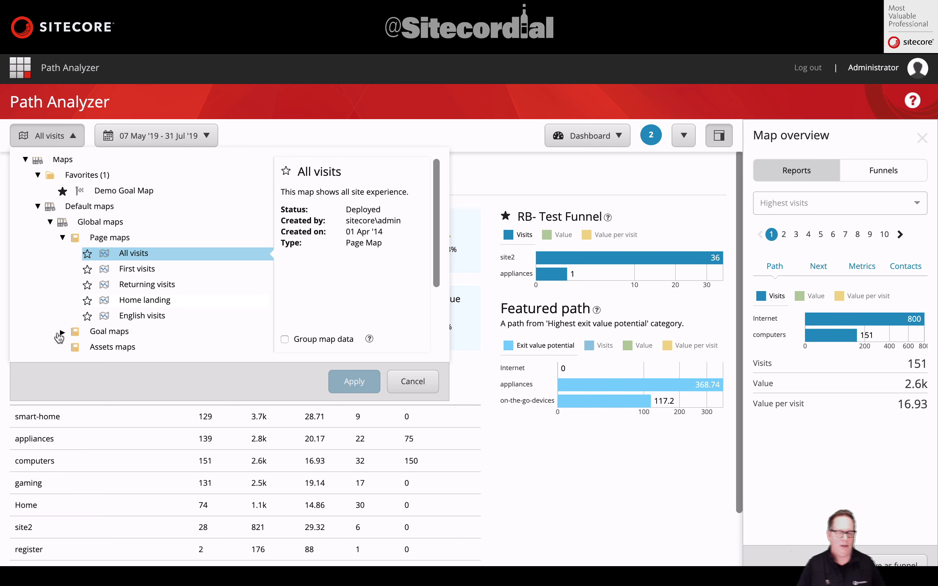
{"action": "left_click", "coordinate": [62, 331]}
{"action": "left_click", "coordinate": [87, 348]}
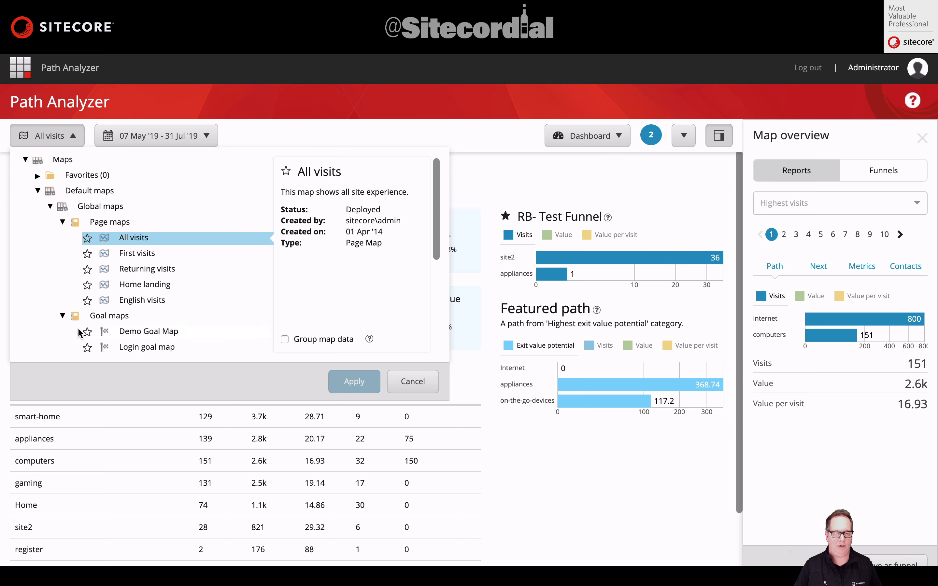
{"action": "left_click", "coordinate": [87, 332]}
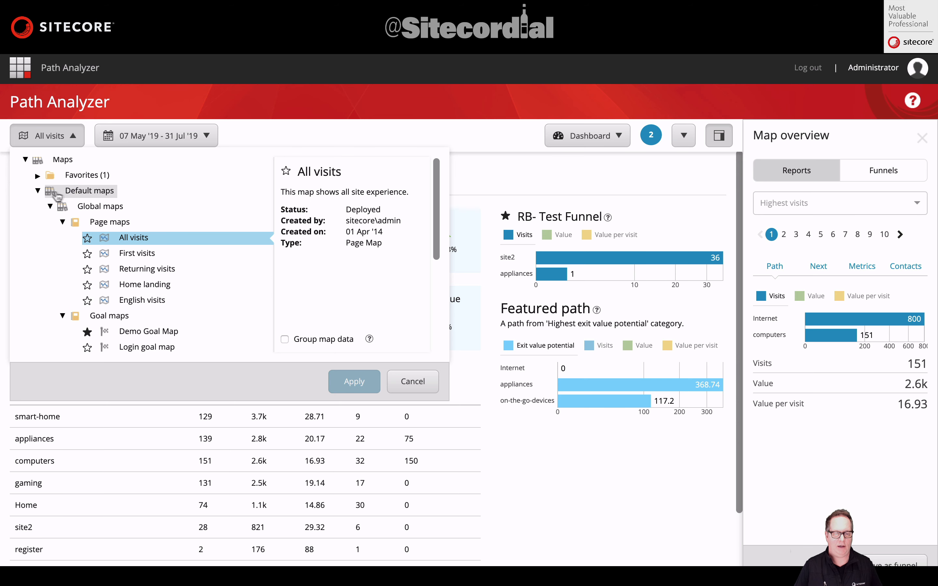
{"action": "left_click", "coordinate": [37, 175]}
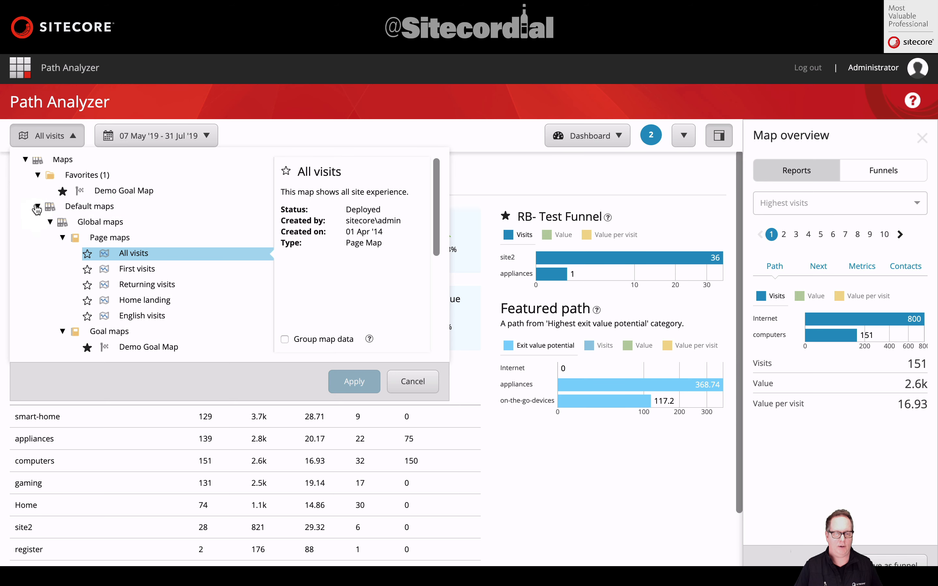
Examine which default maps are available, such as goal, campaign and channel maps, and leave the list without applying a map
{"action": "left_click", "coordinate": [37, 206]}
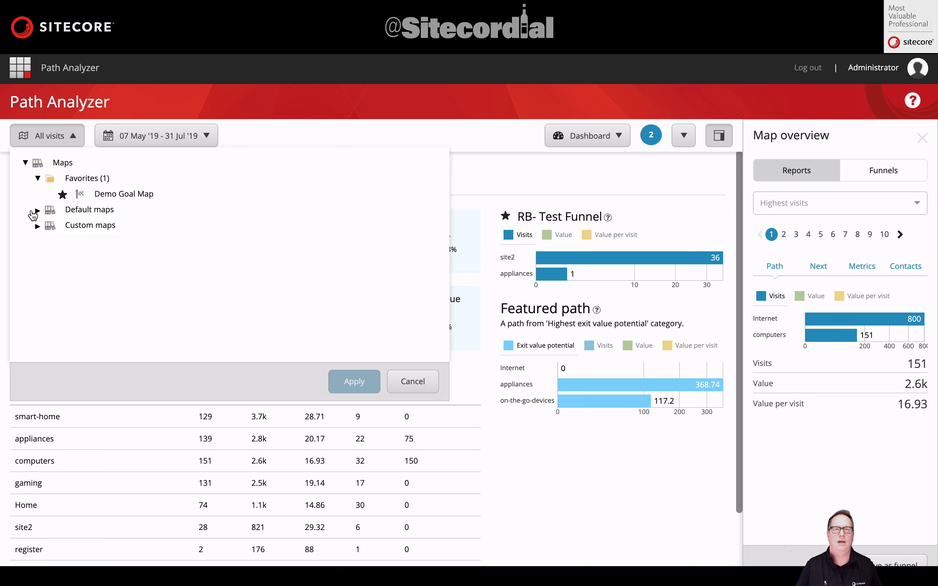
{"action": "left_click", "coordinate": [37, 212]}
{"action": "scroll", "coordinate": [94, 299], "scroll_direction": "down", "scroll_amount": 3}
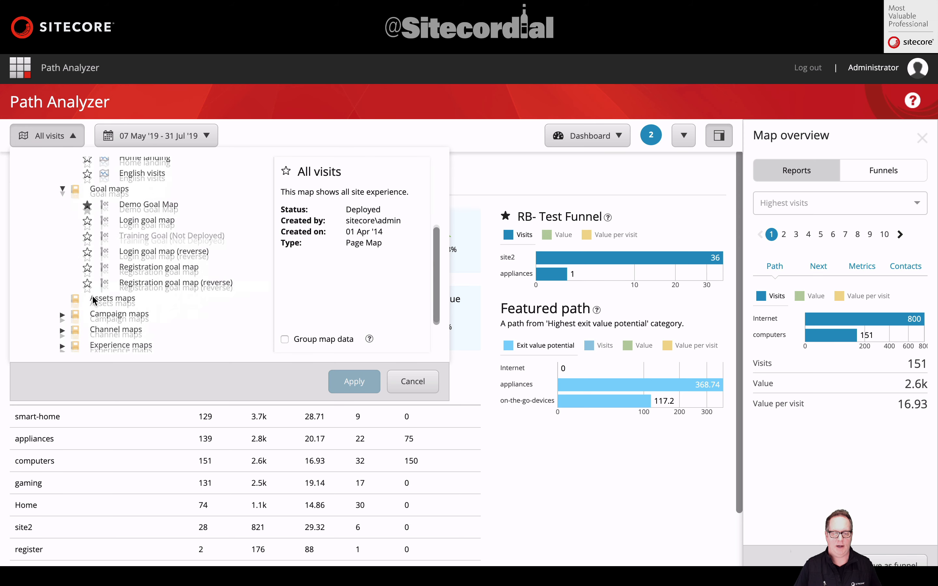
{"action": "scroll", "coordinate": [94, 300], "scroll_direction": "up", "scroll_amount": 3}
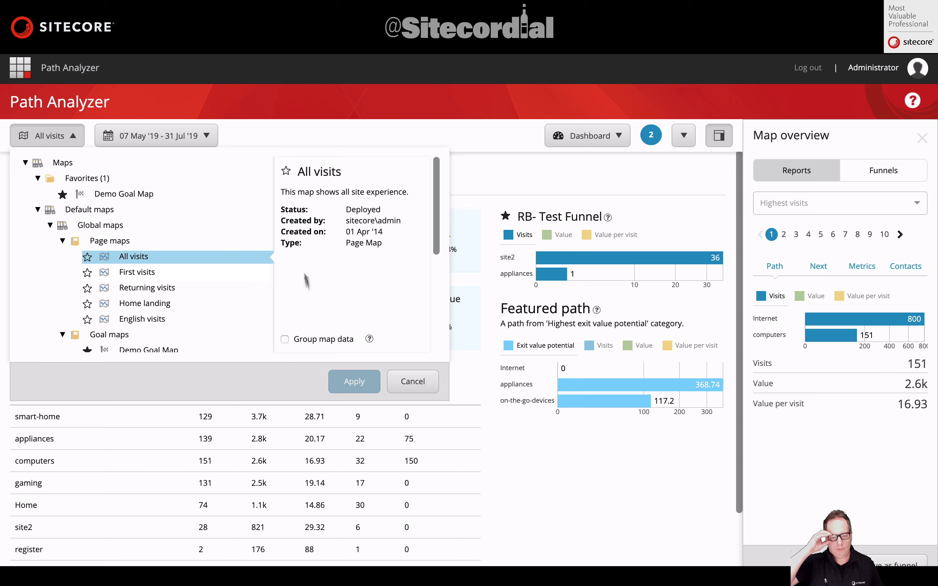
{"action": "left_click", "coordinate": [412, 382]}
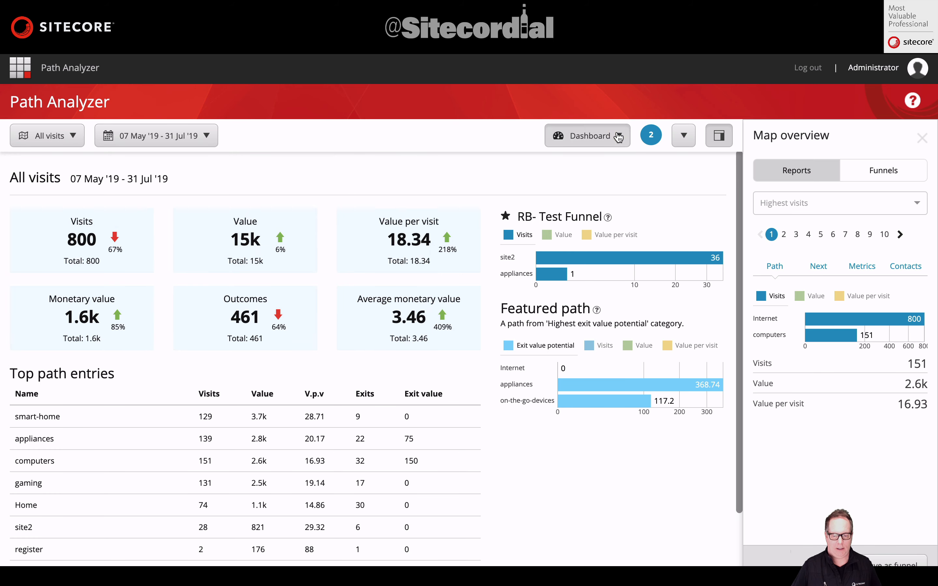
Show the map in the Vertical layout and select the gaming, appliances path that ends at on-the-go-devices
{"action": "left_click", "coordinate": [582, 135]}
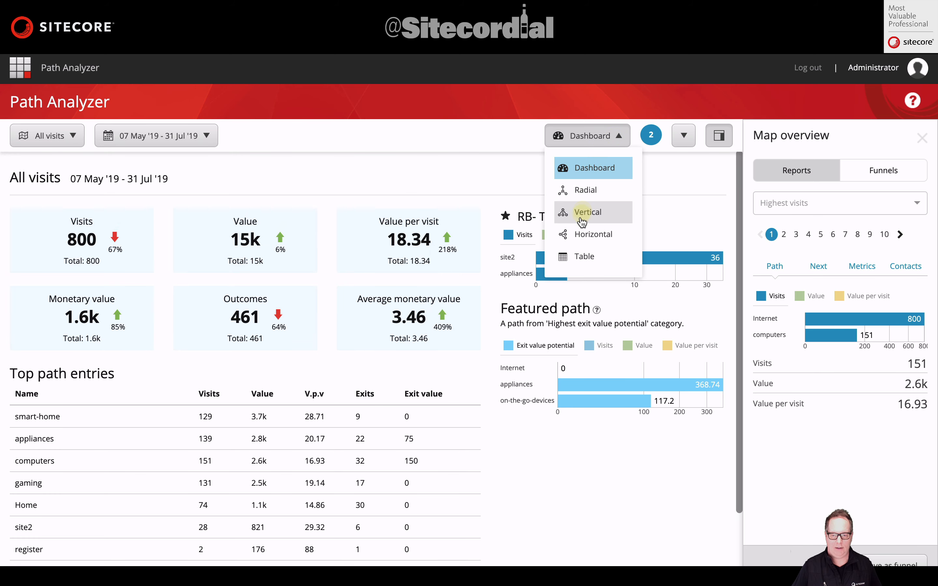
{"action": "left_click", "coordinate": [582, 220]}
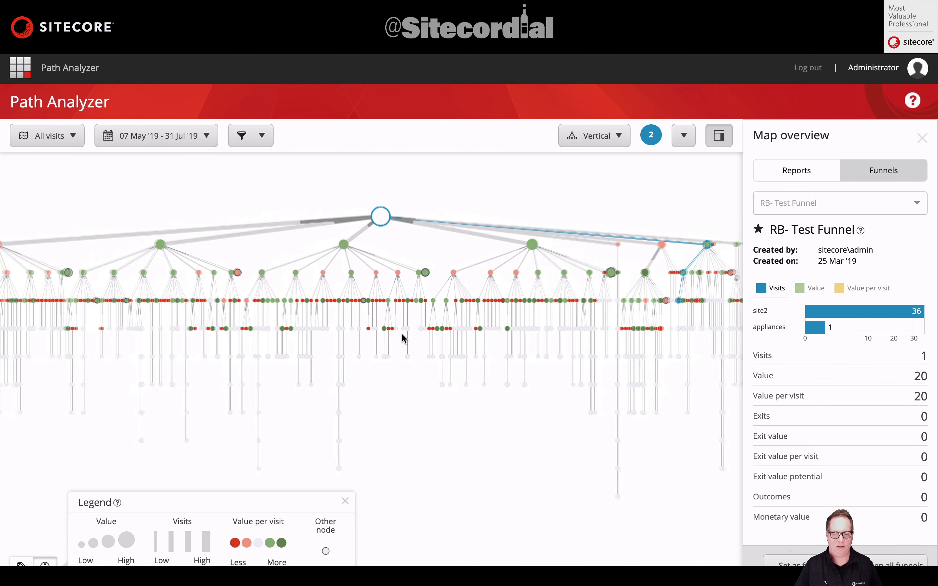
{"action": "left_click_drag", "start_coordinate": [369, 329], "coordinate": [396, 323]}
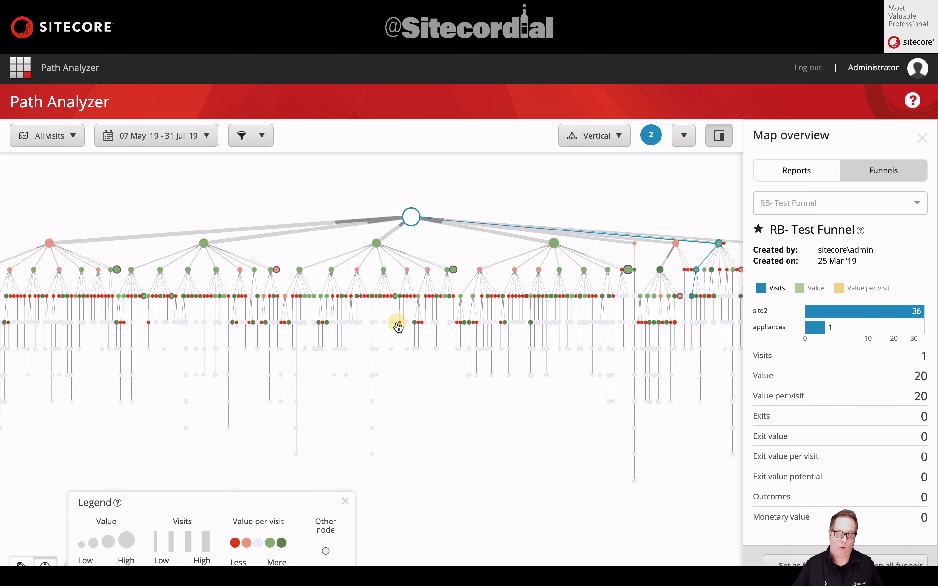
{"action": "left_click", "coordinate": [399, 324]}
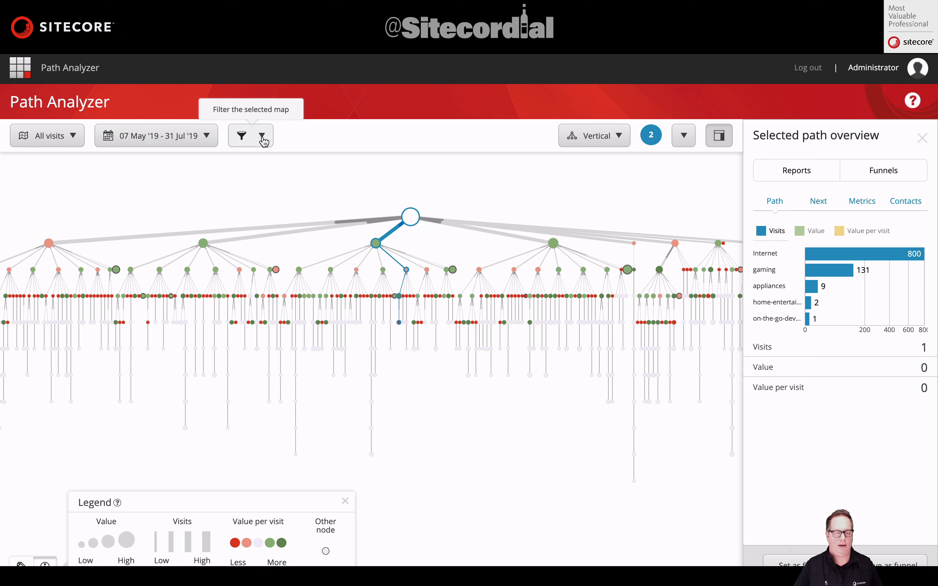
Display the Returning visits page map from the default global maps
{"action": "left_click", "coordinate": [74, 144]}
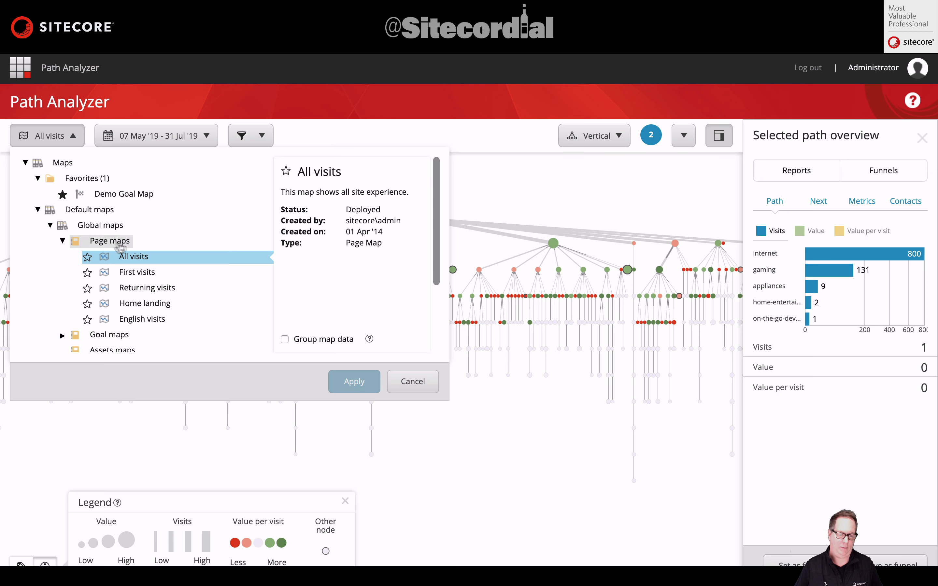
{"action": "left_click", "coordinate": [134, 293]}
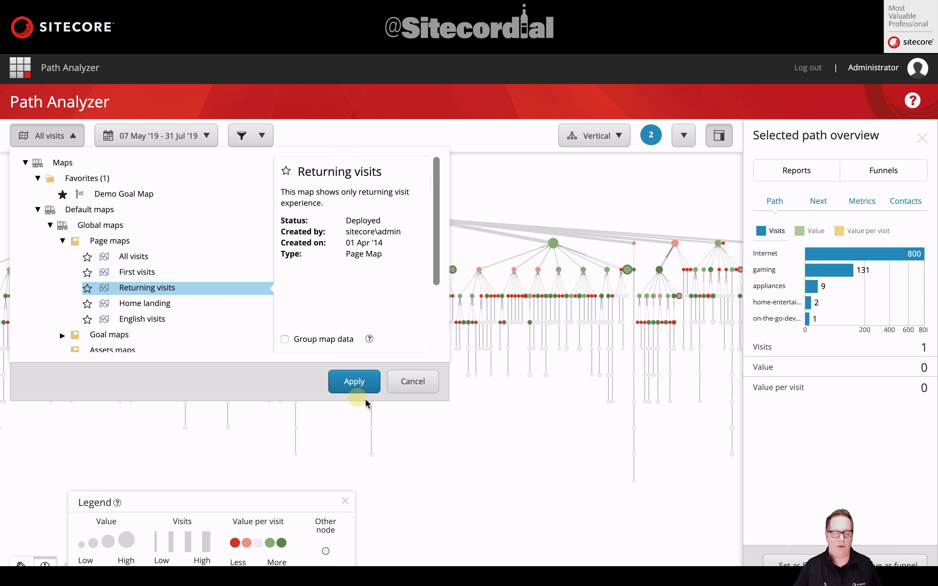
{"action": "left_click", "coordinate": [355, 382]}
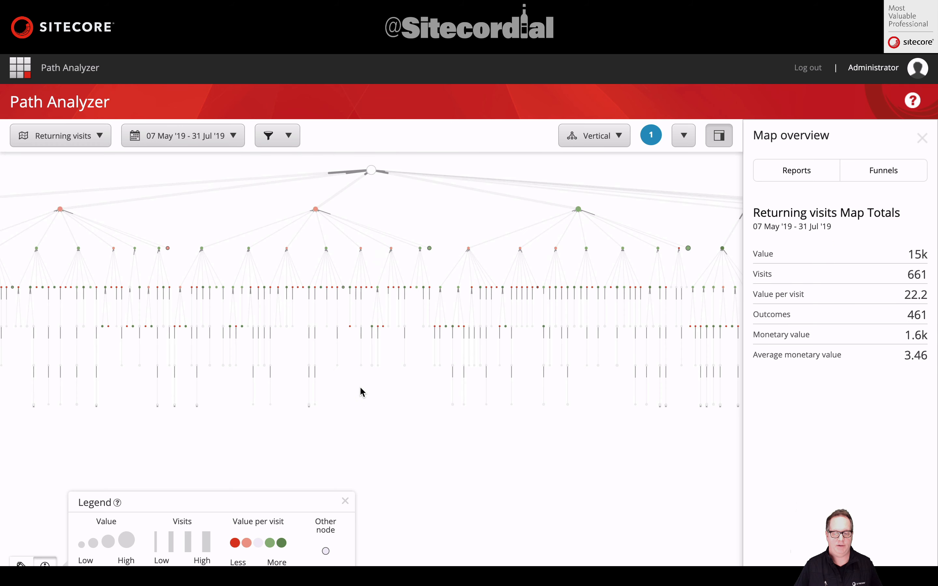
Display the Demo Goal Map from the global goal maps
{"action": "left_click", "coordinate": [95, 136]}
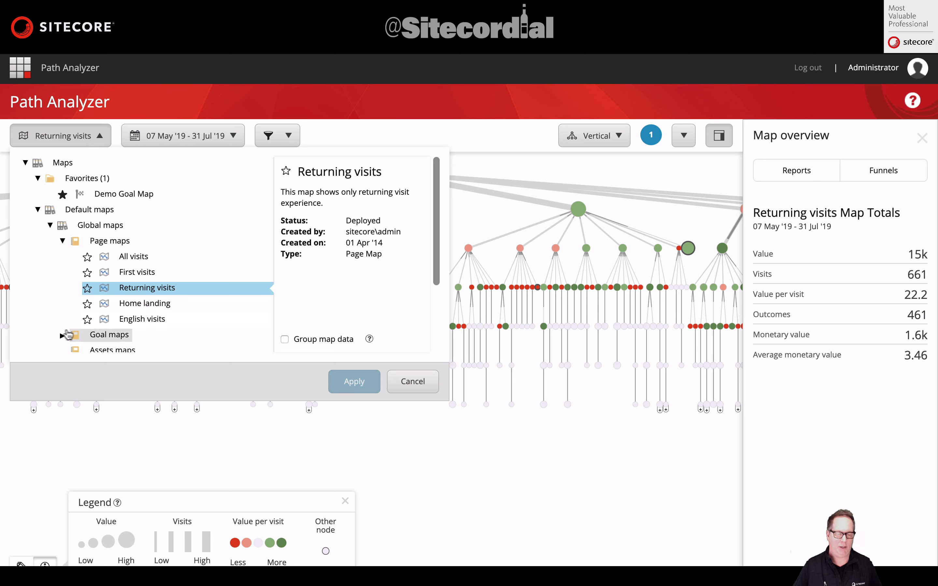
{"action": "scroll", "coordinate": [208, 303], "scroll_direction": "down", "scroll_amount": 2}
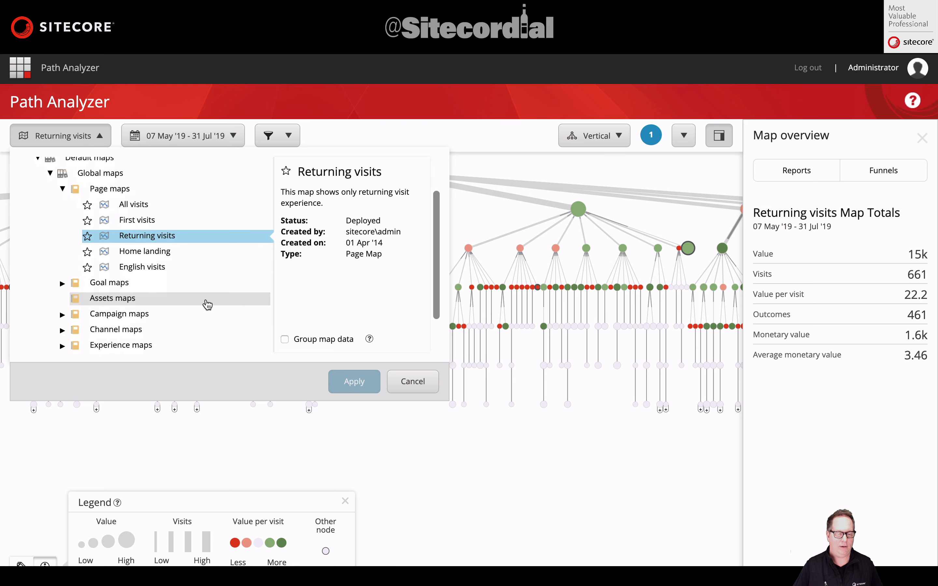
{"action": "left_click", "coordinate": [156, 289]}
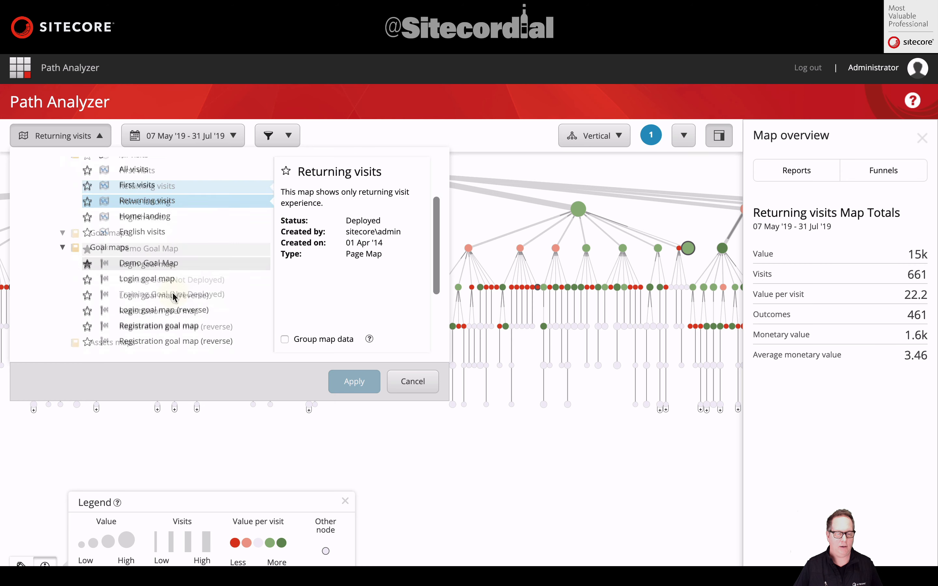
{"action": "scroll", "coordinate": [173, 297], "scroll_direction": "down", "scroll_amount": 3}
{"action": "left_click", "coordinate": [154, 210]}
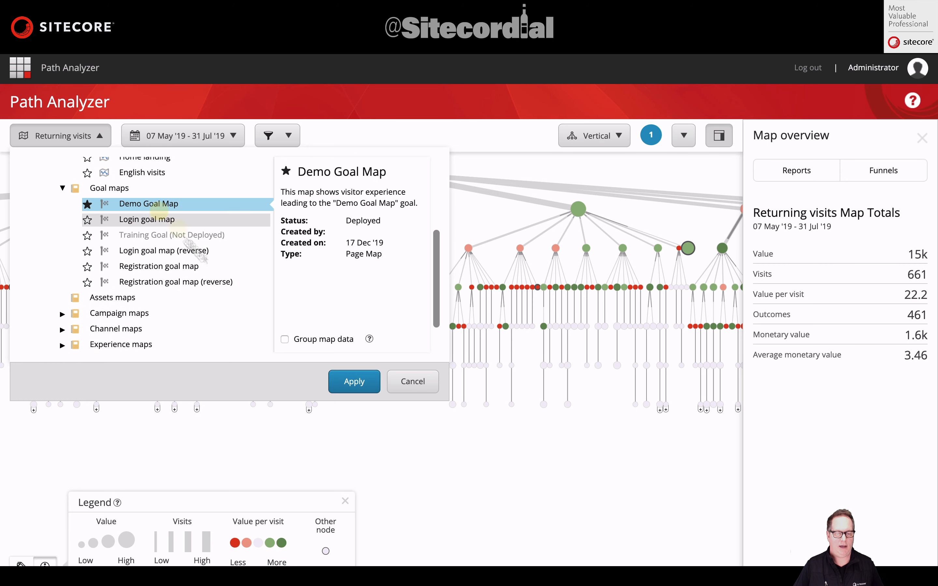
{"action": "left_click", "coordinate": [348, 382]}
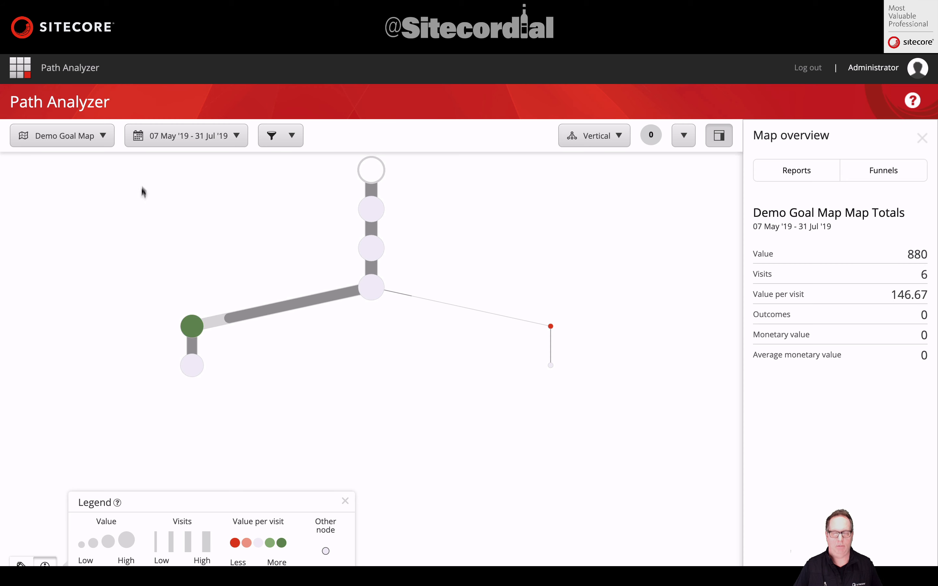
Display the MA - Computers campaign map and select its path through computers to the newsletter page
{"action": "left_click", "coordinate": [103, 136]}
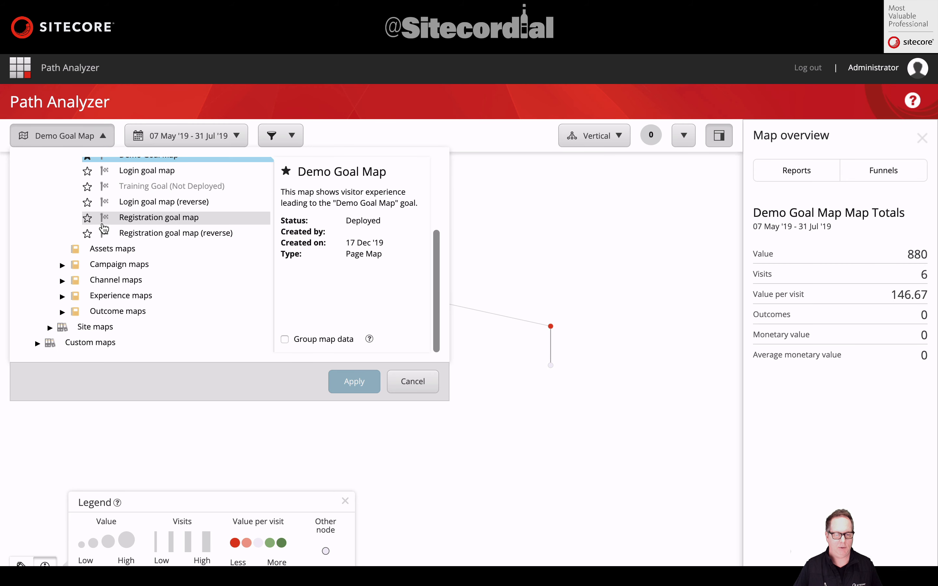
{"action": "left_click", "coordinate": [62, 265]}
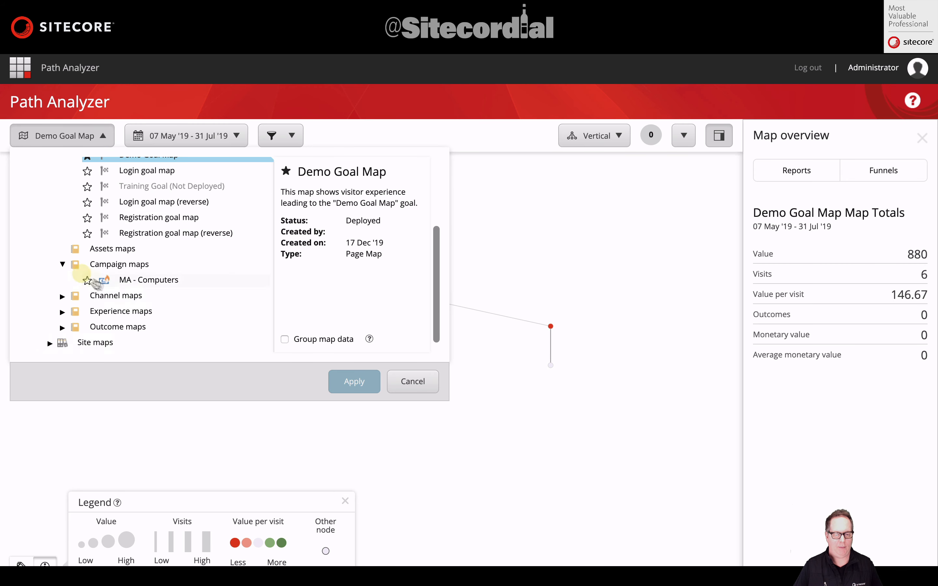
{"action": "left_click", "coordinate": [130, 280]}
{"action": "left_click", "coordinate": [349, 381]}
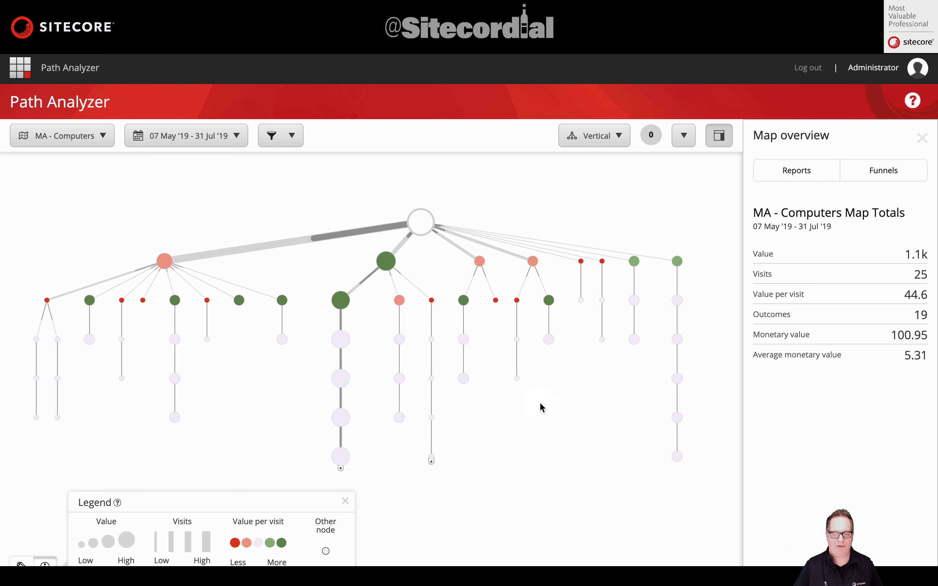
{"action": "left_click", "coordinate": [341, 306]}
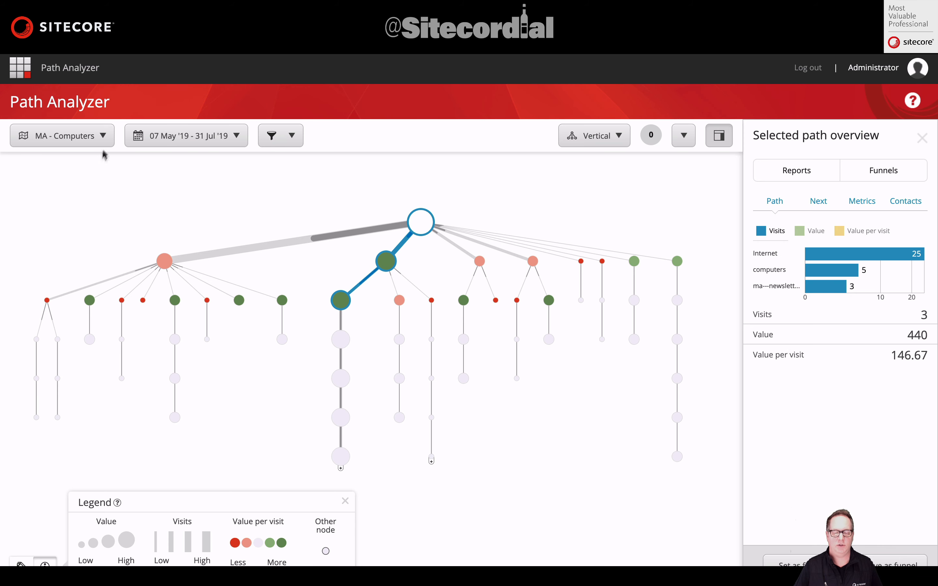
Display the Paid search map from the global channel maps
{"action": "left_click", "coordinate": [105, 138]}
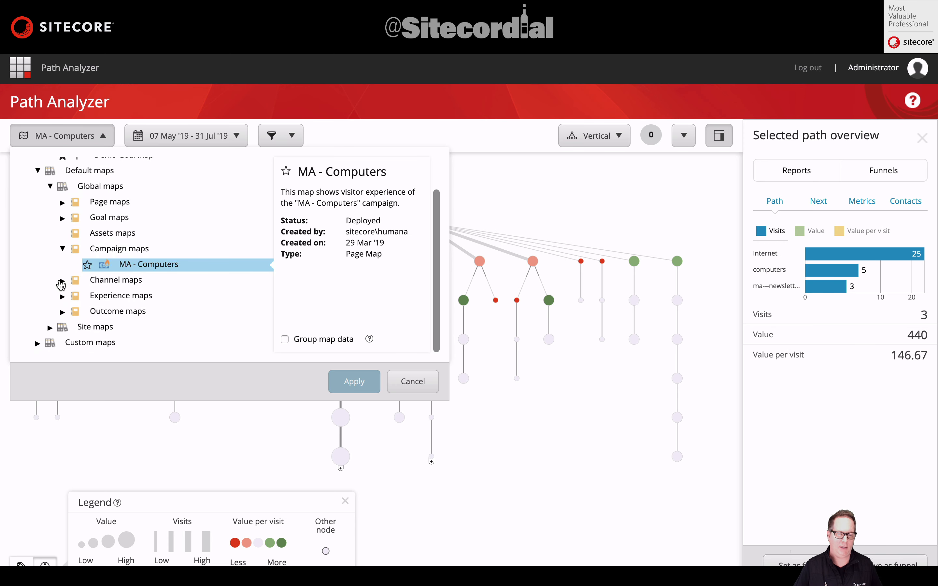
{"action": "left_click", "coordinate": [61, 282]}
{"action": "scroll", "coordinate": [182, 304], "scroll_direction": "down", "scroll_amount": 3}
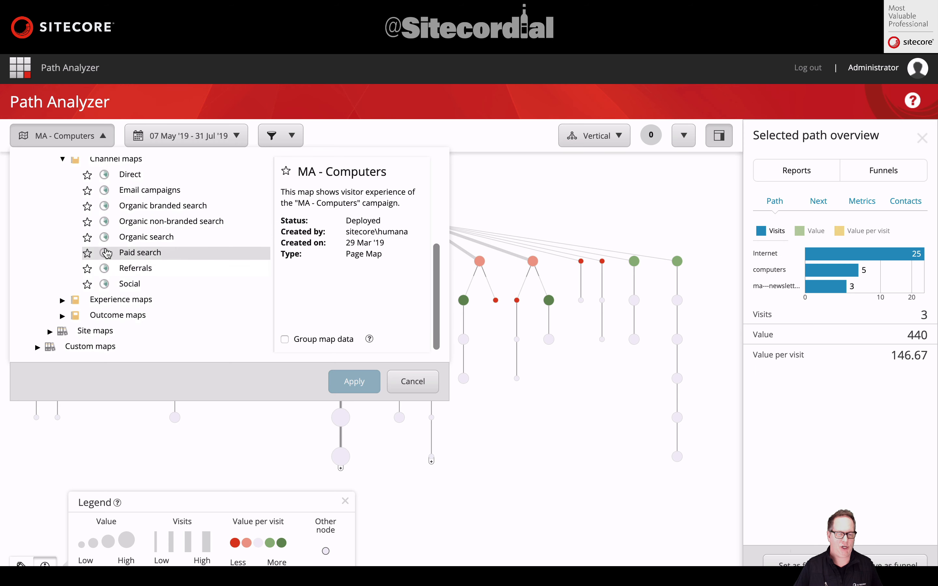
{"action": "left_click", "coordinate": [129, 254]}
{"action": "left_click", "coordinate": [357, 378]}
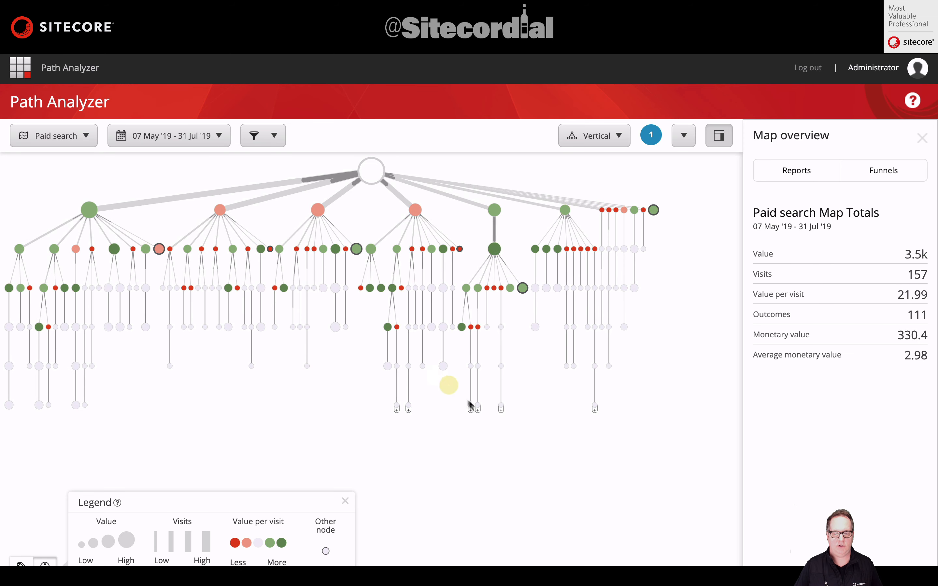
Select the smart-home, computers and gaming nodes in turn to compare their paths in the Paid search map
{"action": "left_click_drag", "start_coordinate": [506, 424], "coordinate": [489, 419]}
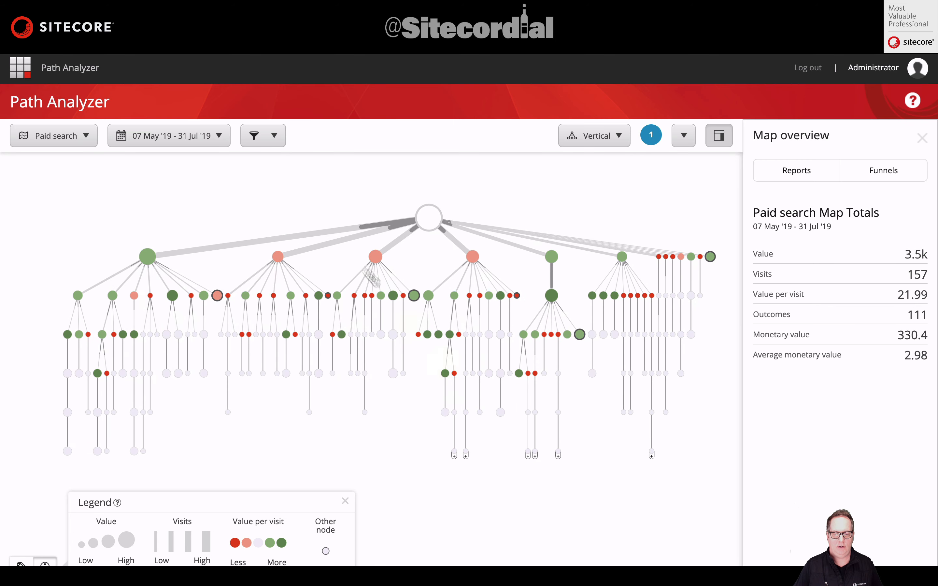
{"action": "left_click", "coordinate": [149, 258]}
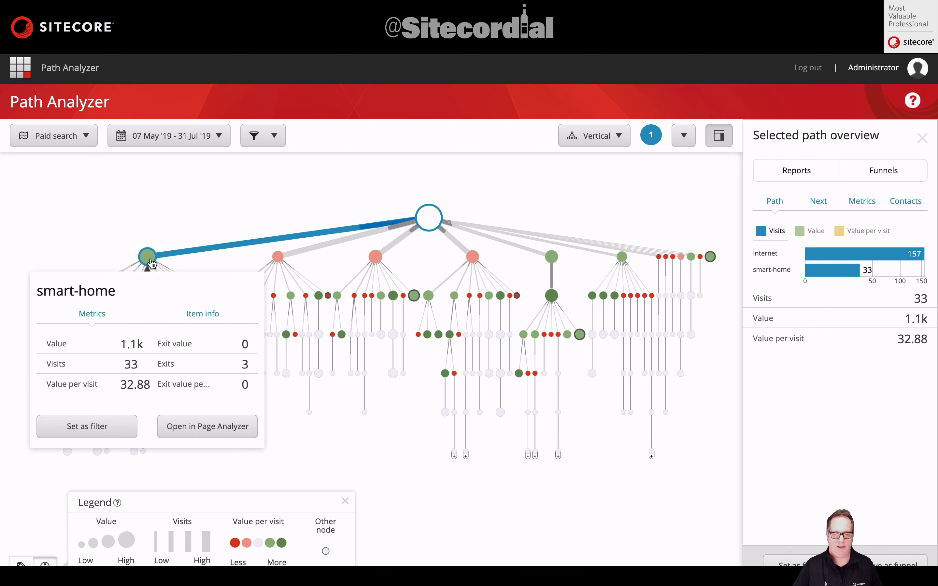
{"action": "left_click", "coordinate": [277, 256]}
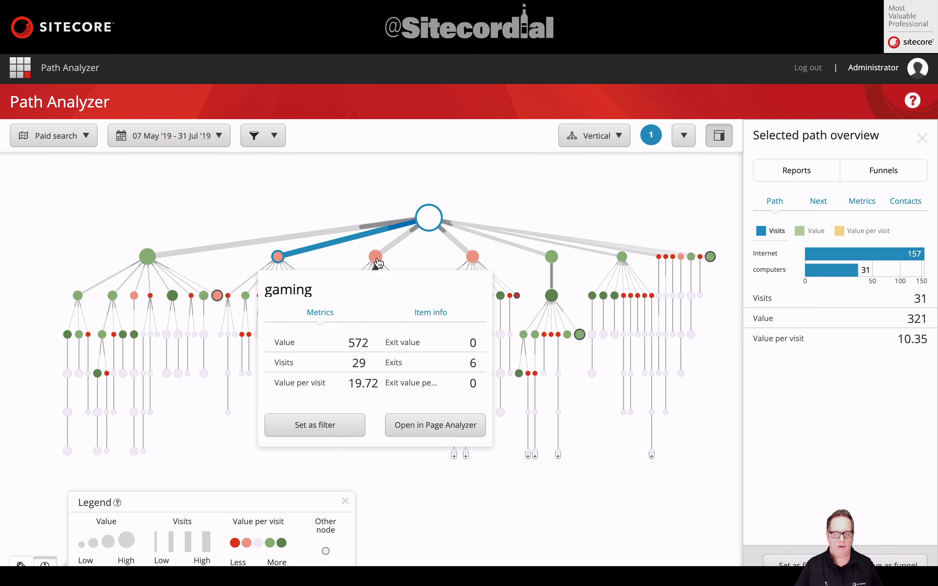
{"action": "left_click", "coordinate": [378, 262]}
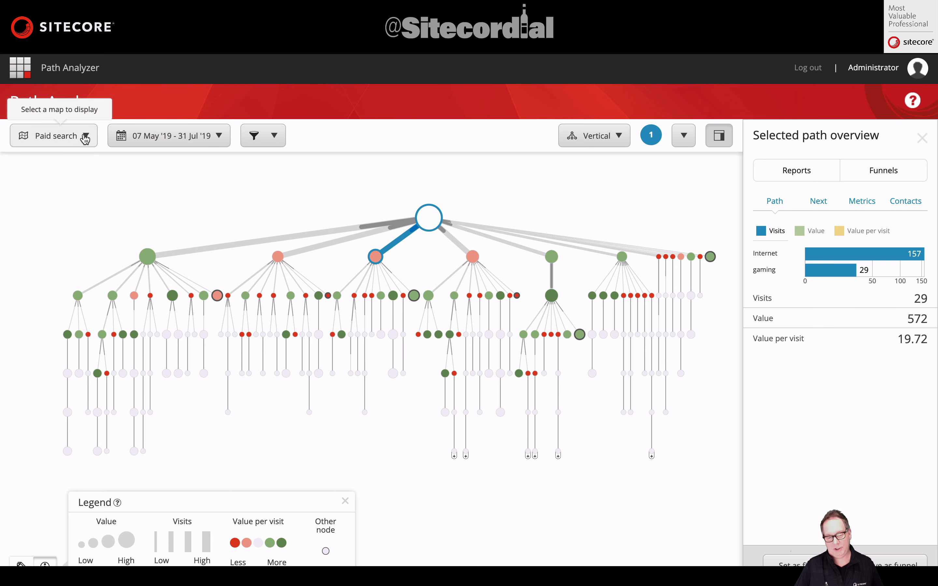
Examine which experience maps are available among the global maps and leave the list without applying one
{"action": "left_click", "coordinate": [86, 136]}
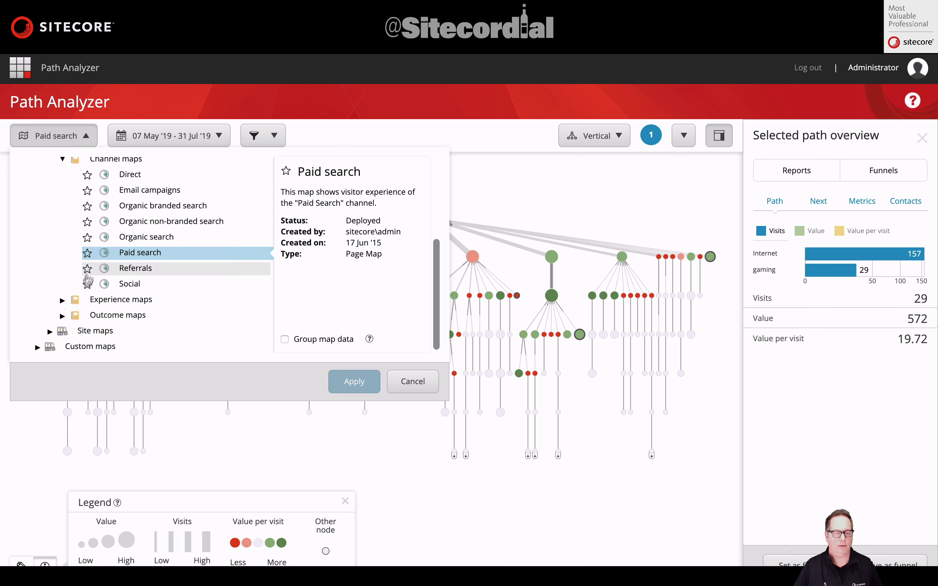
{"action": "left_click", "coordinate": [62, 301]}
{"action": "scroll", "coordinate": [97, 271], "scroll_direction": "down", "scroll_amount": 5}
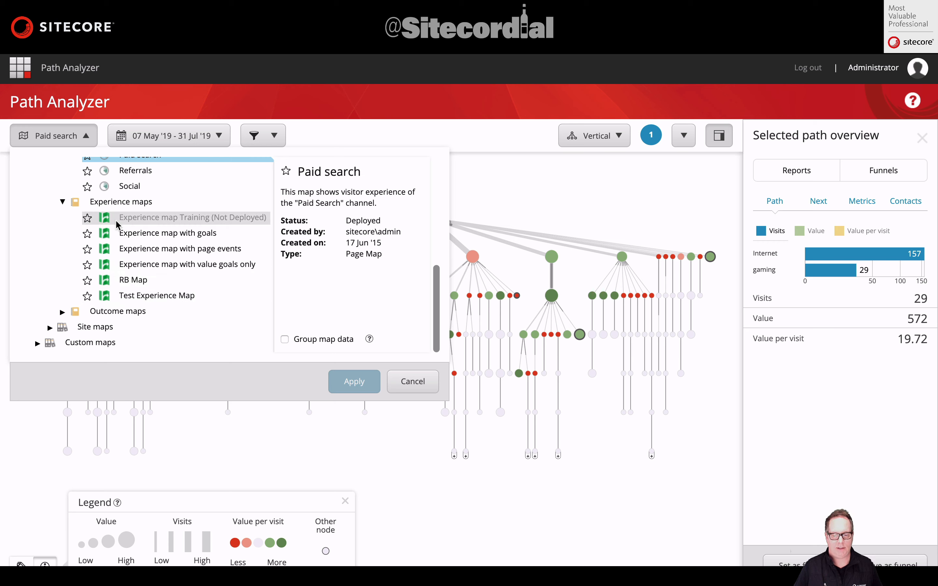
{"action": "scroll", "coordinate": [142, 240], "scroll_direction": "up", "scroll_amount": 1}
{"action": "scroll", "coordinate": [142, 240], "scroll_direction": "up", "scroll_amount": 5}
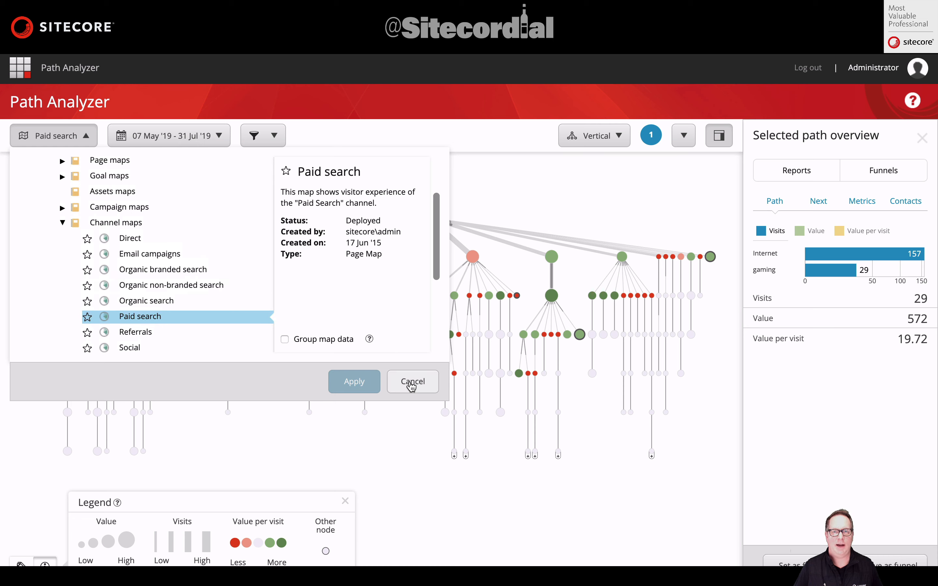
{"action": "left_click", "coordinate": [411, 385]}
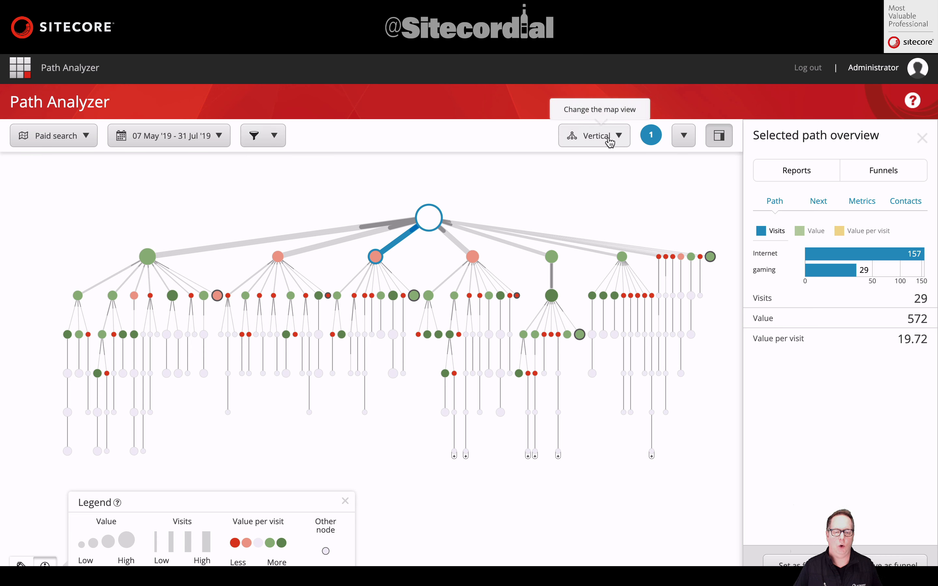
Review the filter, date range and map choices for the Paid search map, closing each without applying anything
{"action": "left_click", "coordinate": [274, 136]}
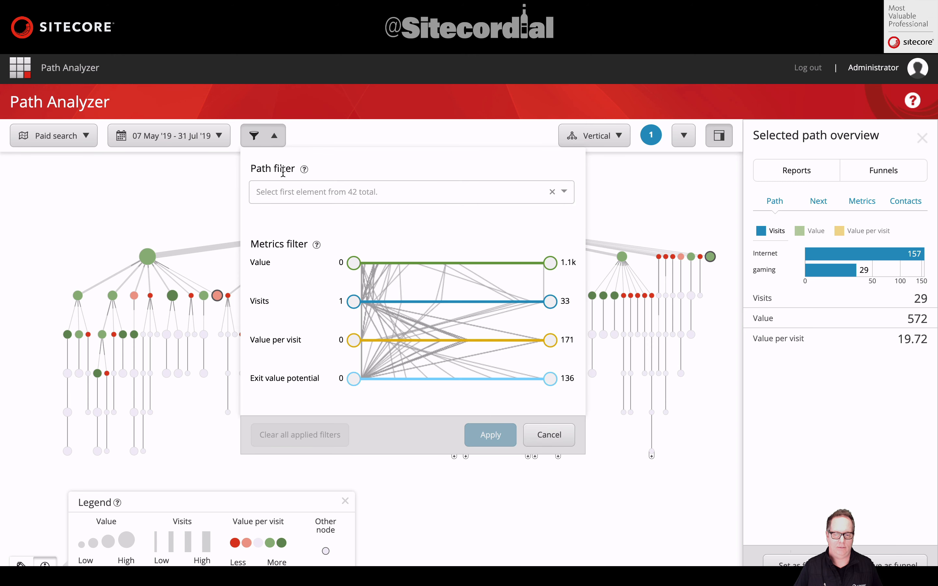
{"action": "left_click", "coordinate": [276, 138]}
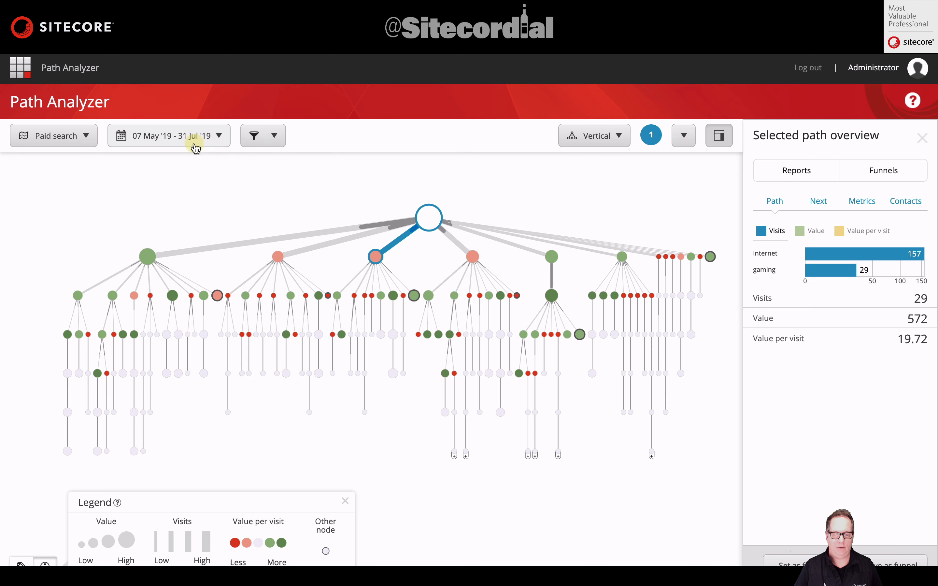
{"action": "left_click", "coordinate": [217, 138]}
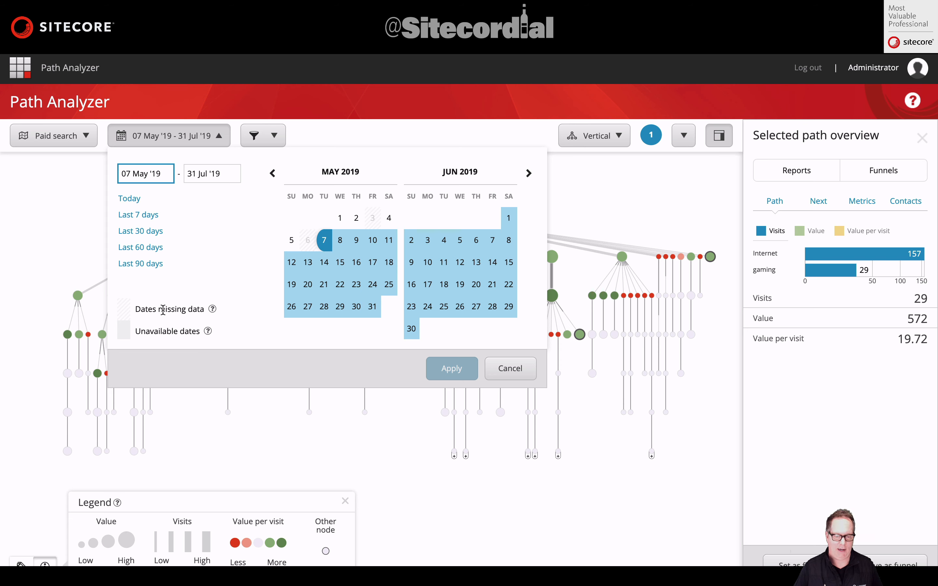
{"action": "left_click", "coordinate": [510, 369]}
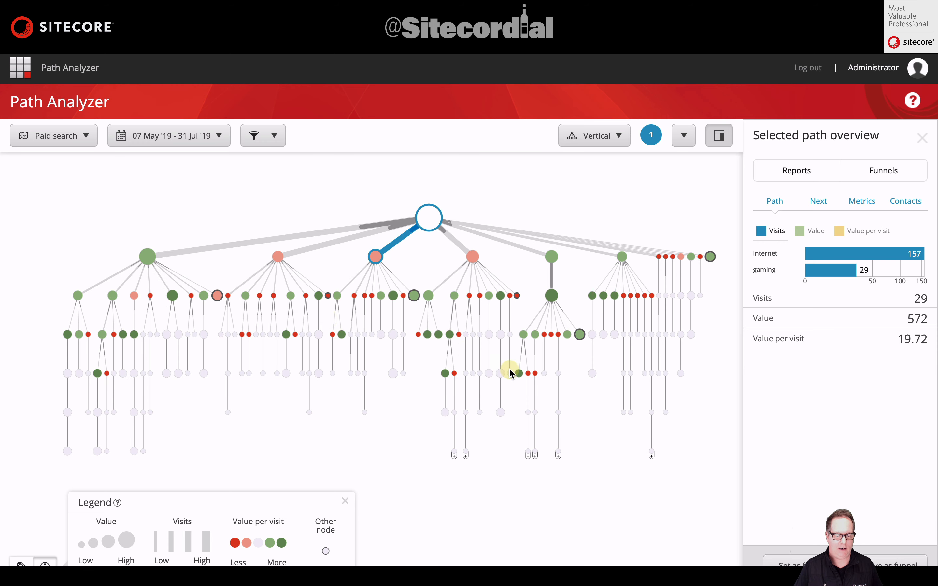
{"action": "left_click", "coordinate": [86, 138]}
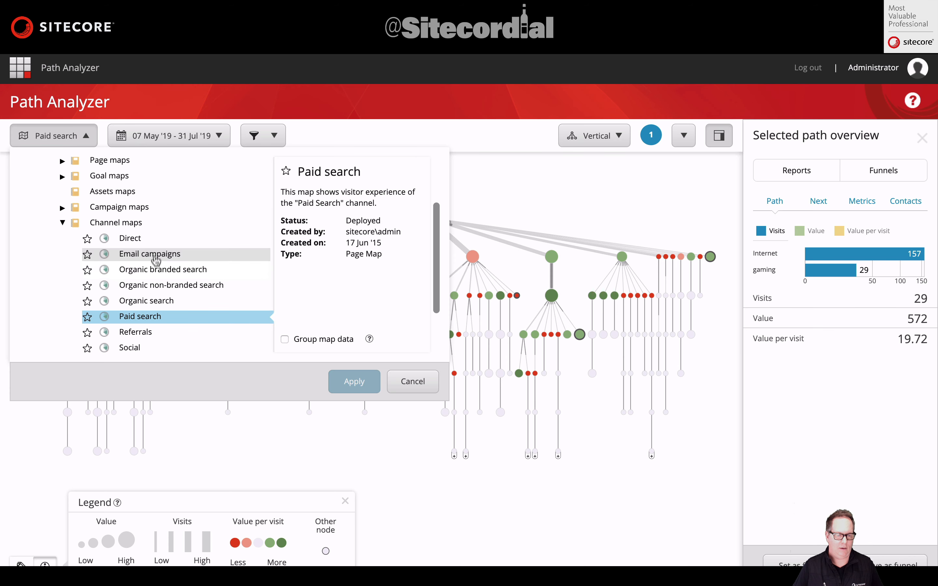
{"action": "left_click", "coordinate": [412, 382]}
Switch to the Marketing Control Panel, widen the content tree and expand Goal maps under Path Analyzer's default global maps
{"action": "left_click", "coordinate": [21, 69]}
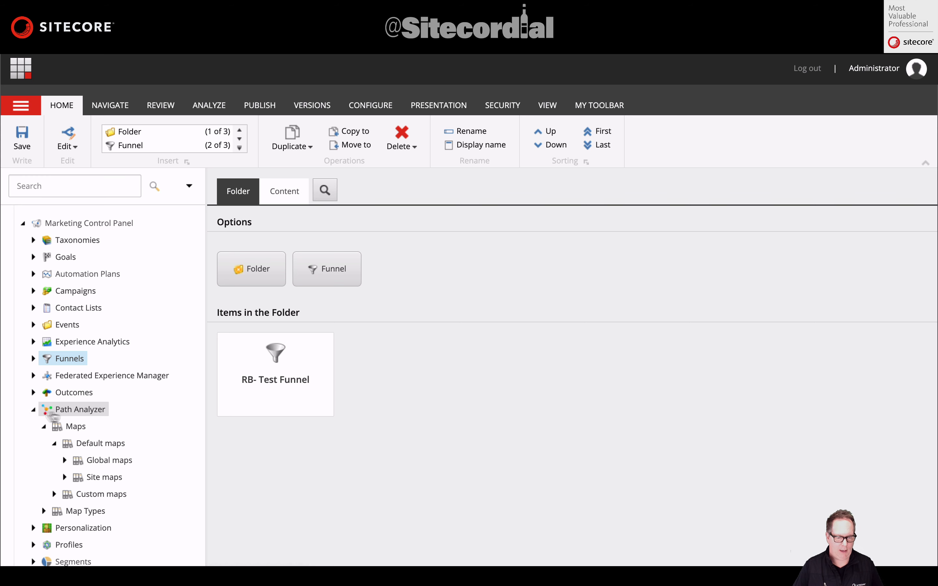
{"action": "scroll", "coordinate": [116, 412], "scroll_direction": "down", "scroll_amount": 1}
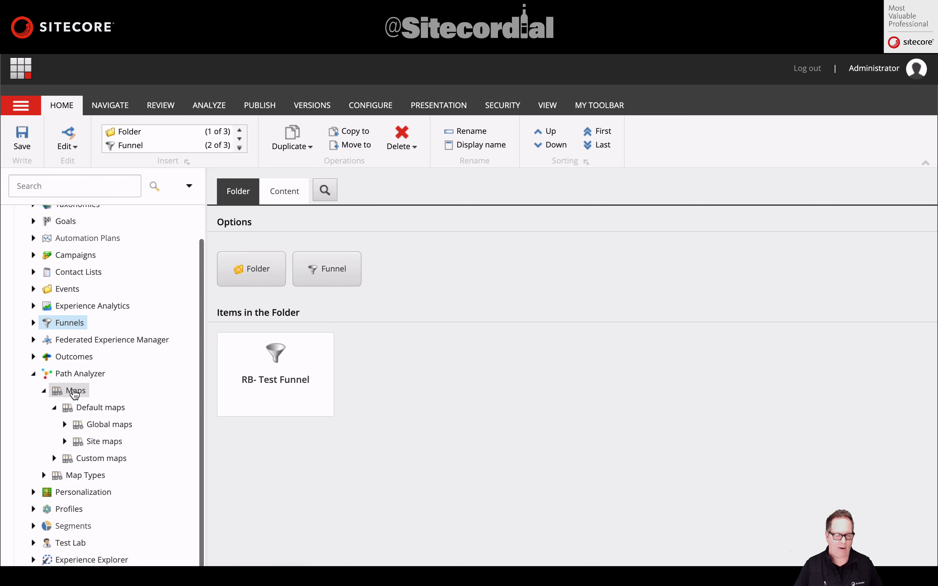
{"action": "left_click", "coordinate": [125, 424]}
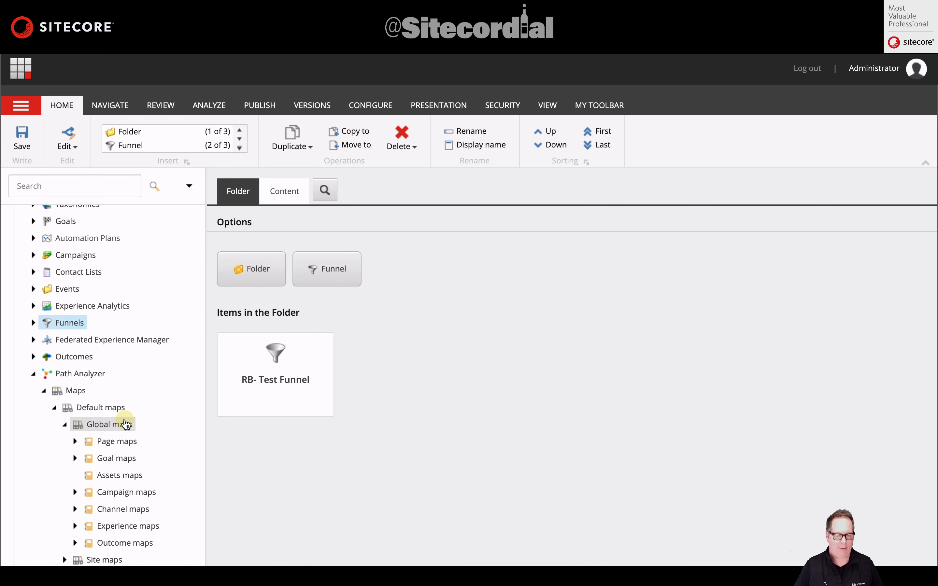
{"action": "scroll", "coordinate": [125, 423], "scroll_direction": "down", "scroll_amount": 3}
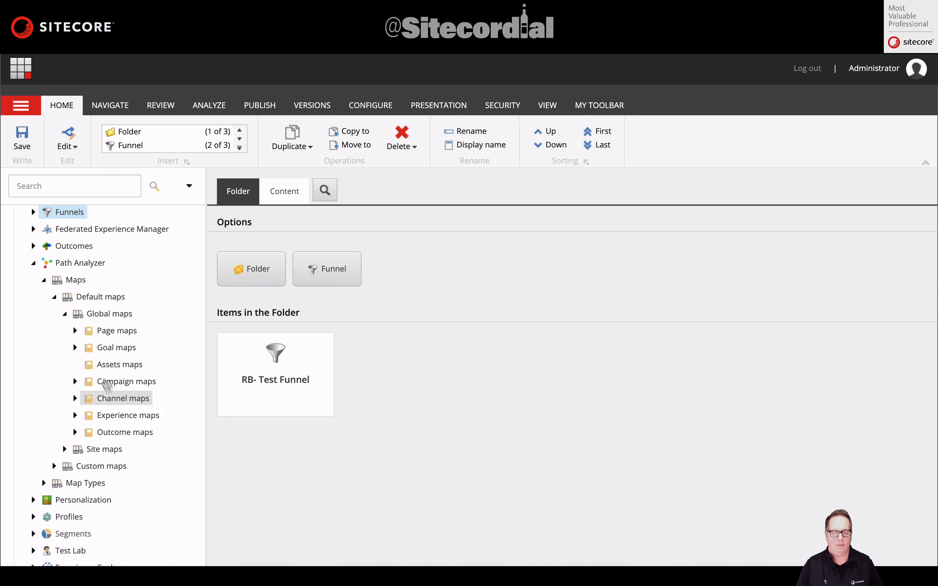
{"action": "left_click", "coordinate": [73, 332]}
{"action": "left_click", "coordinate": [74, 332]}
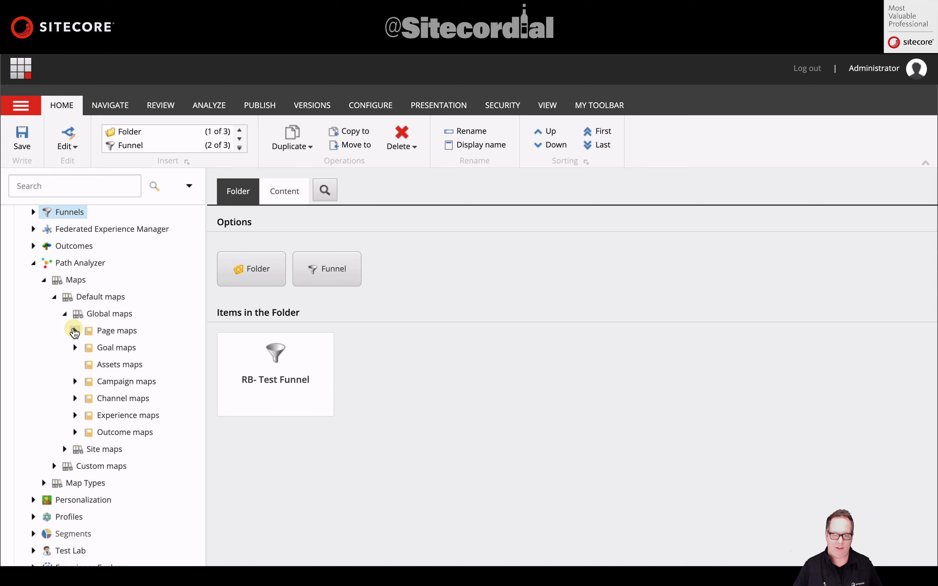
{"action": "left_click_drag", "start_coordinate": [206, 349], "coordinate": [236, 349]}
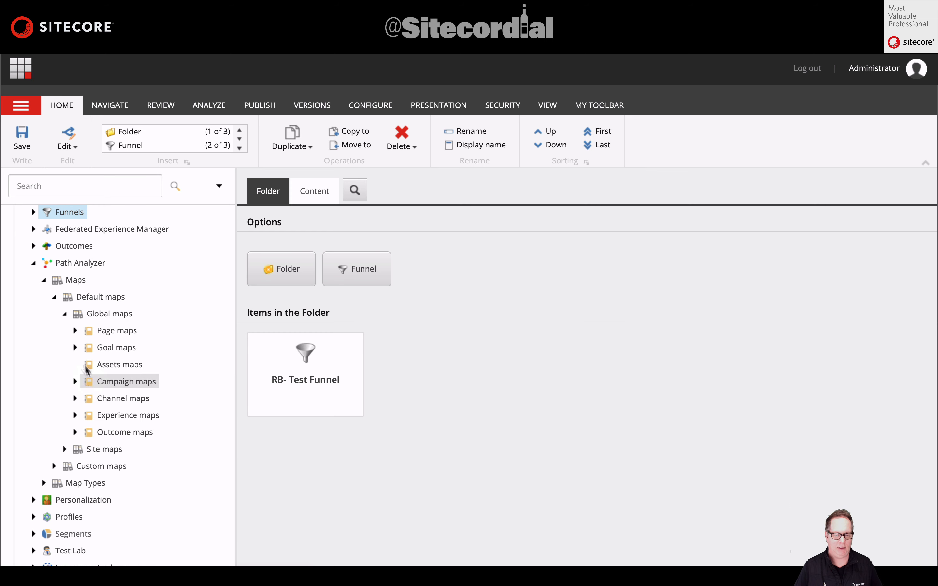
{"action": "left_click", "coordinate": [75, 347]}
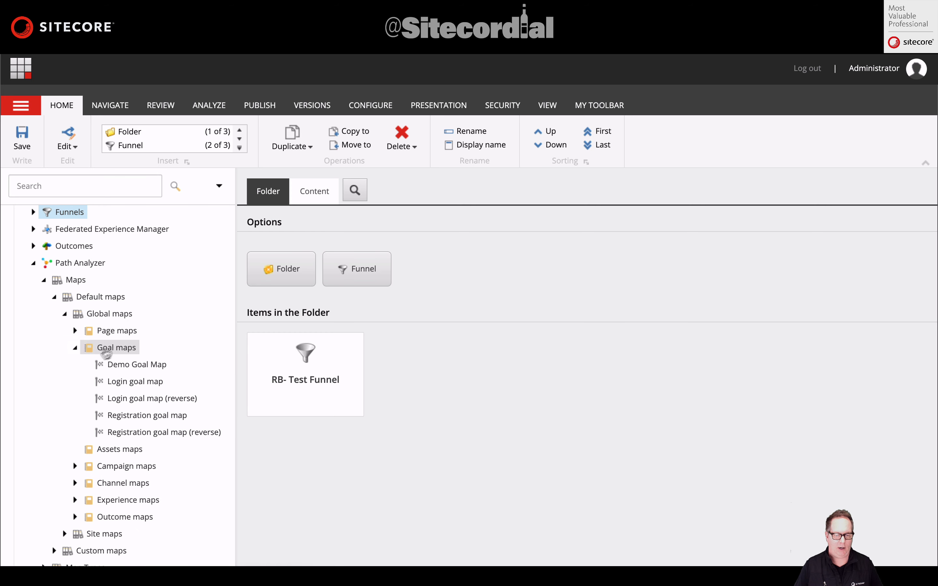
Create a new goal map named Training in the Goal maps folder of the global maps
{"action": "left_click", "coordinate": [114, 348]}
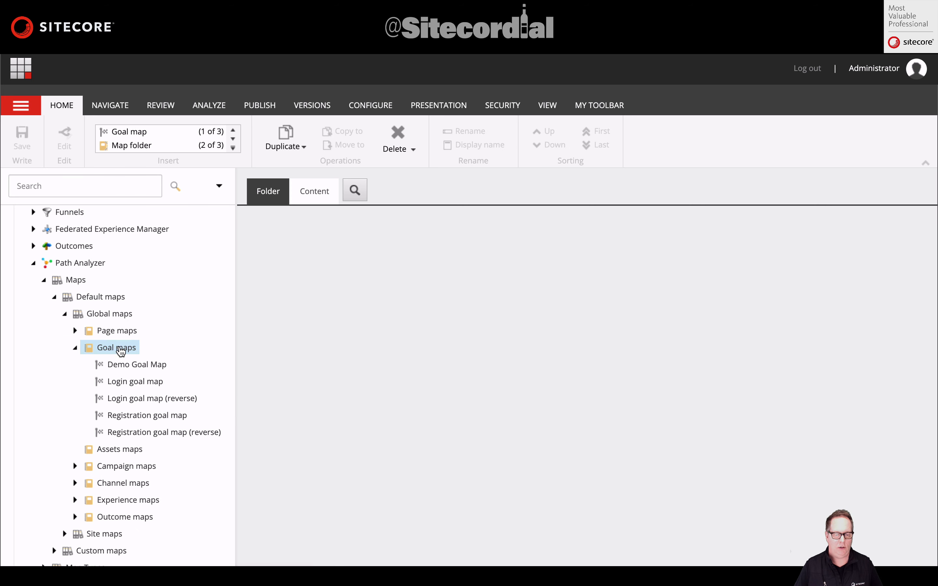
{"action": "right_click", "coordinate": [119, 349]}
{"action": "mouse_move", "coordinate": [163, 356]}
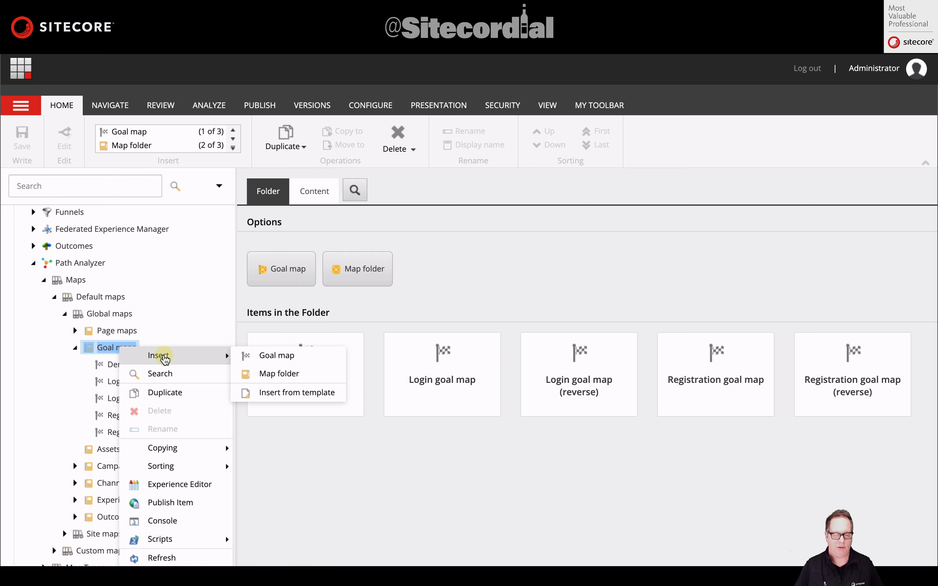
{"action": "left_click", "coordinate": [260, 356]}
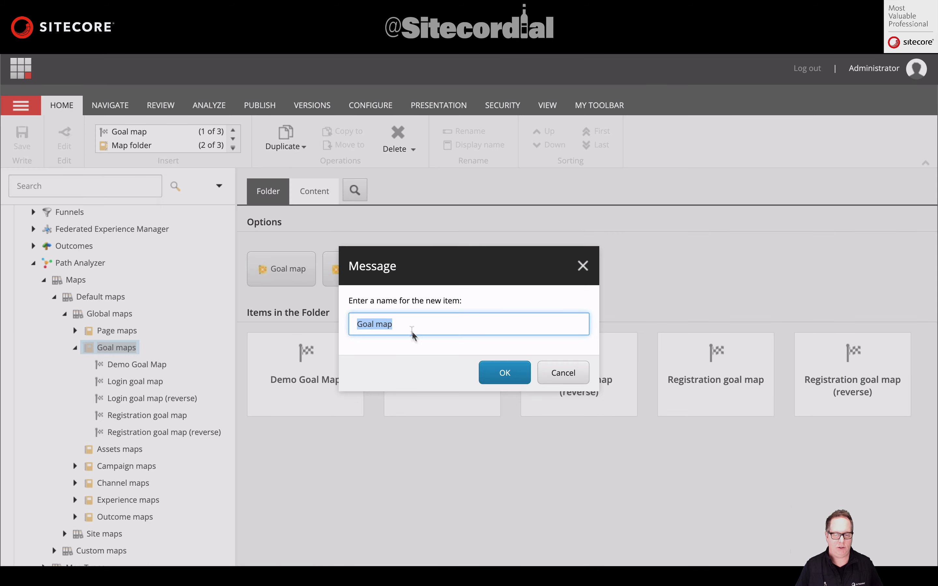
{"action": "type", "text": "Training"}
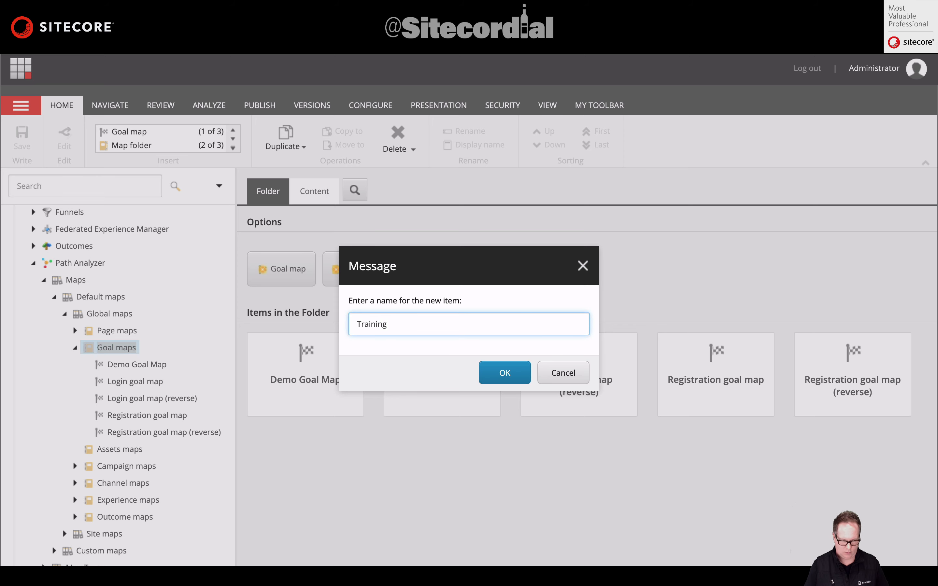
{"action": "key", "text": "Return"}
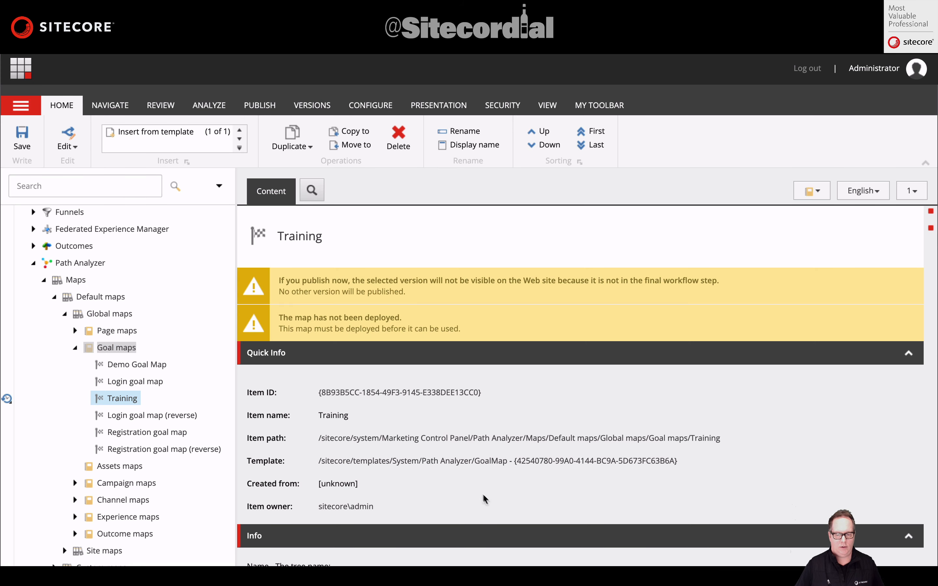
Set the Training goal map's target goal to Login
{"action": "scroll", "coordinate": [470, 503], "scroll_direction": "down", "scroll_amount": 9}
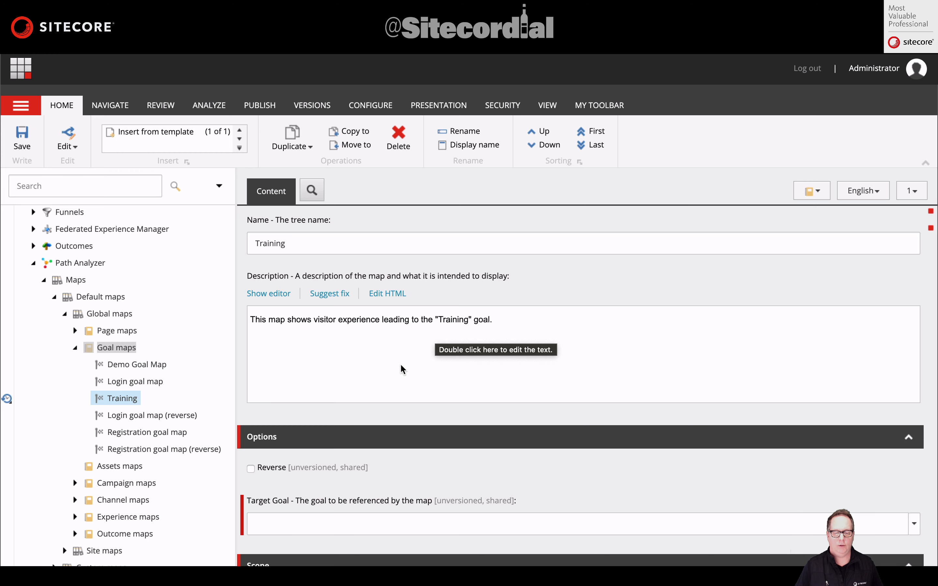
{"action": "scroll", "coordinate": [405, 369], "scroll_direction": "down", "scroll_amount": 5}
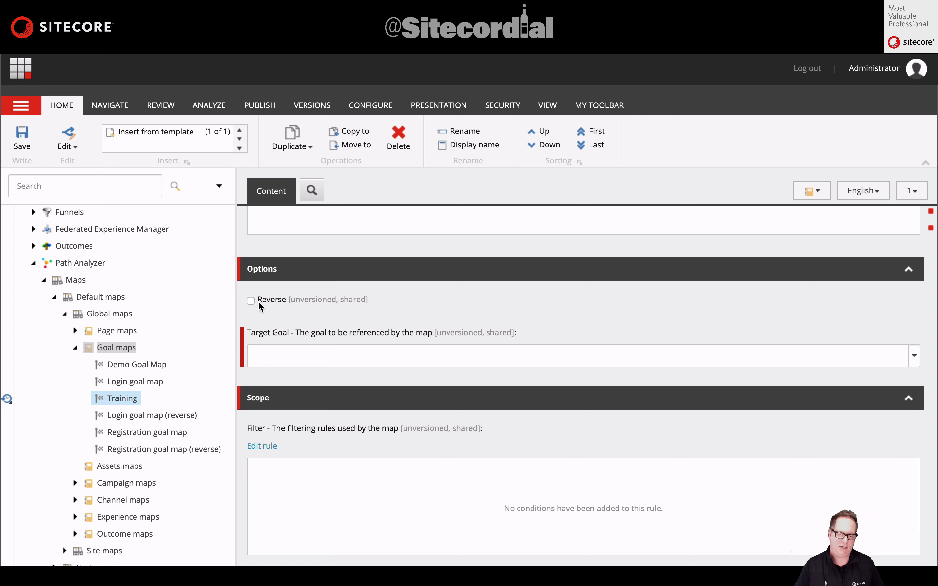
{"action": "left_click", "coordinate": [258, 358]}
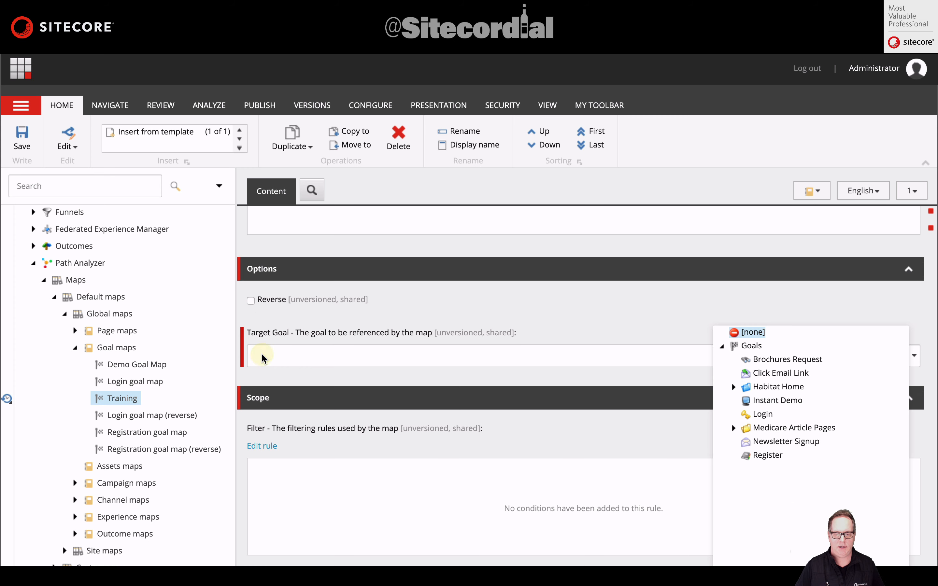
{"action": "left_click", "coordinate": [763, 415]}
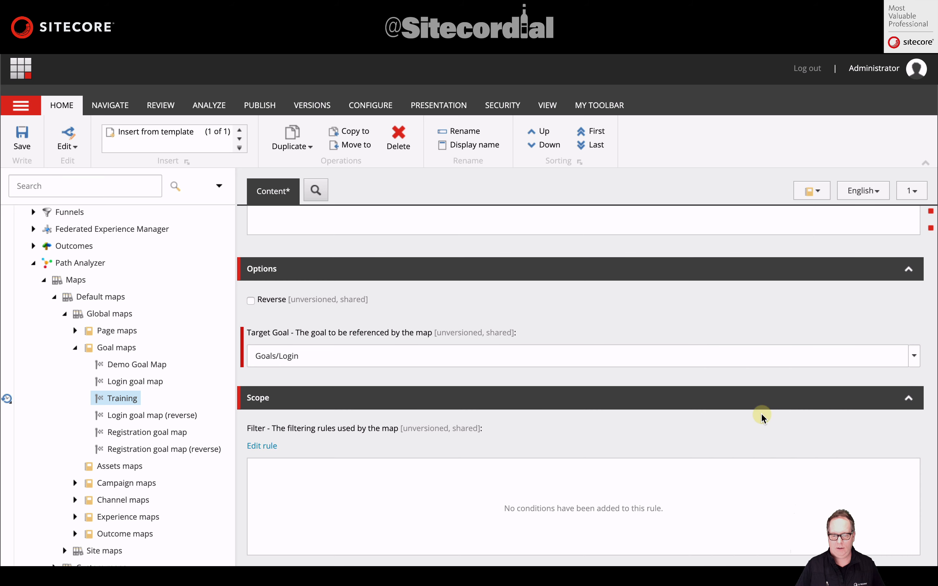
Add a filter rule to the goal map for contacts who have triggered the Login goal
{"action": "scroll", "coordinate": [374, 448], "scroll_direction": "down", "scroll_amount": 1}
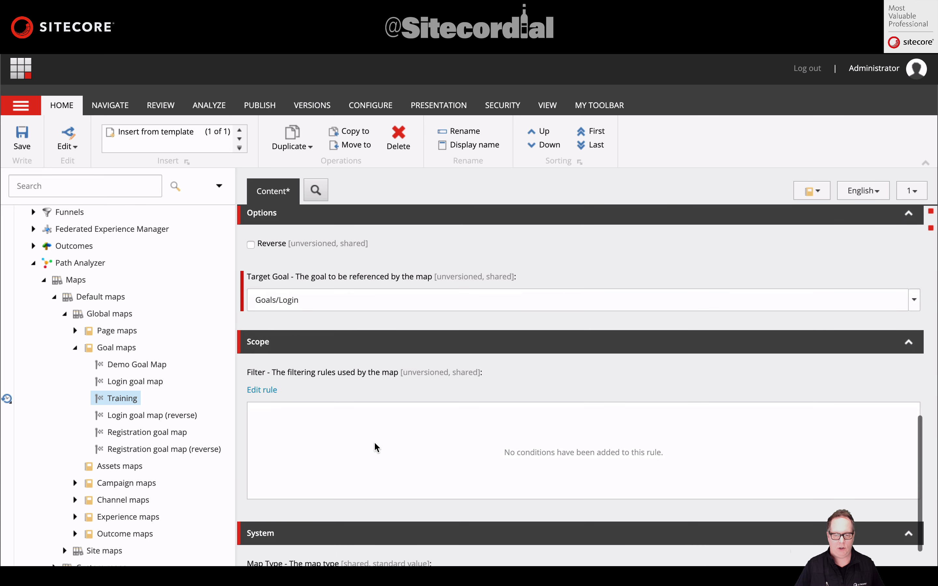
{"action": "left_click", "coordinate": [261, 391]}
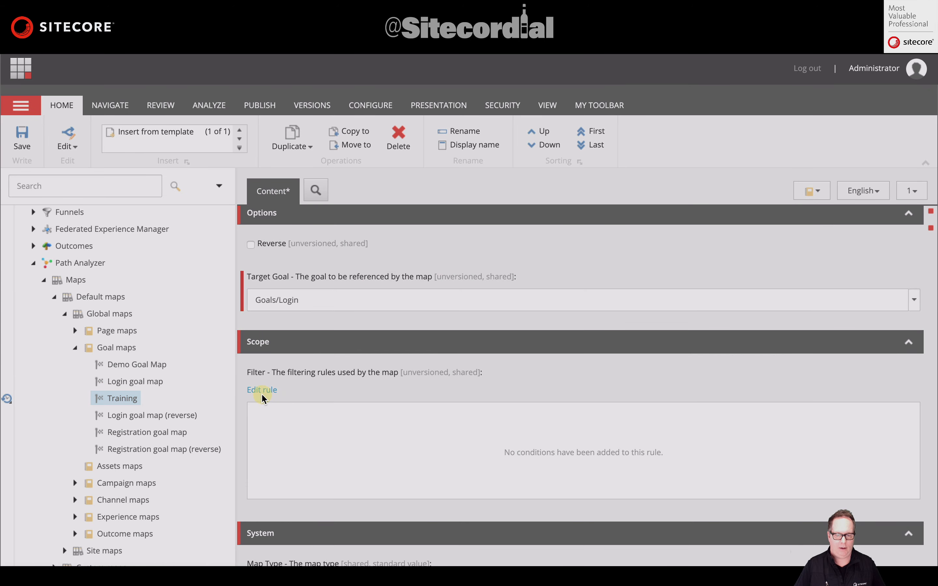
{"action": "type", "text": "goal"}
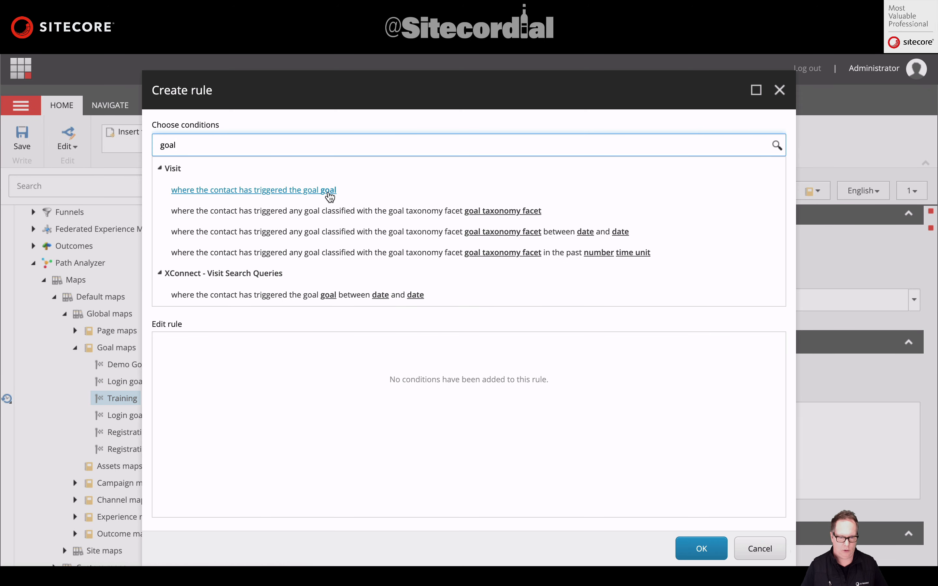
{"action": "left_click", "coordinate": [329, 194]}
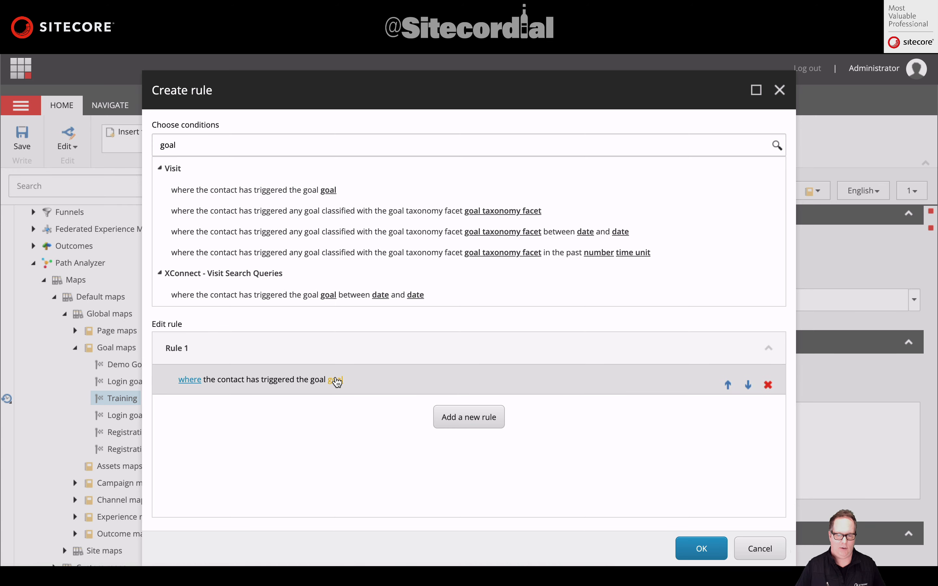
{"action": "left_click", "coordinate": [335, 380]}
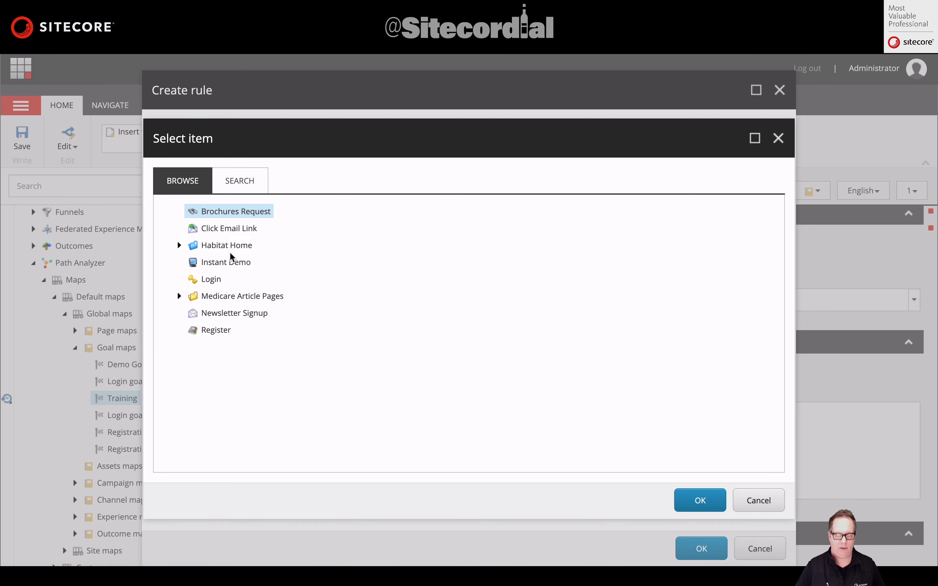
{"action": "left_click", "coordinate": [211, 280]}
{"action": "left_click", "coordinate": [698, 499]}
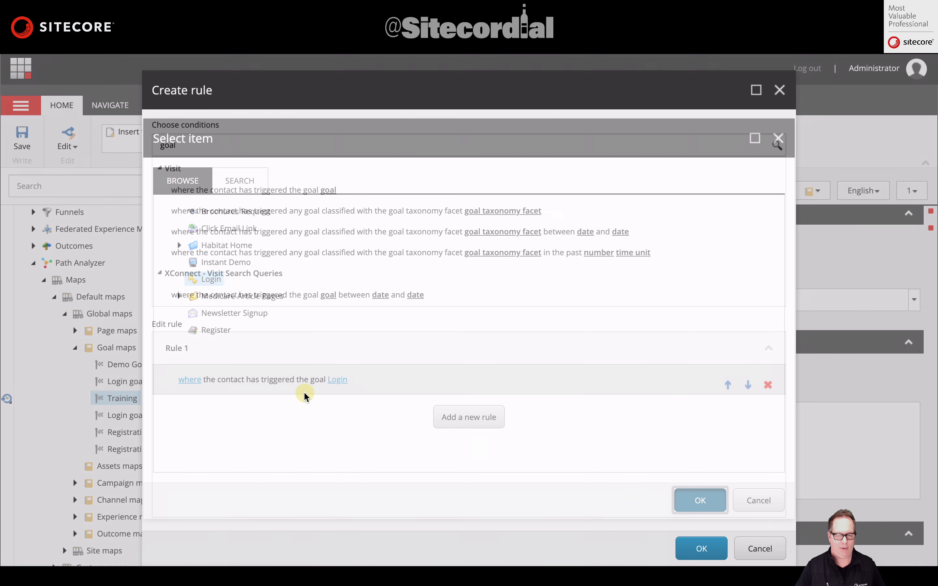
{"action": "left_click", "coordinate": [702, 549]}
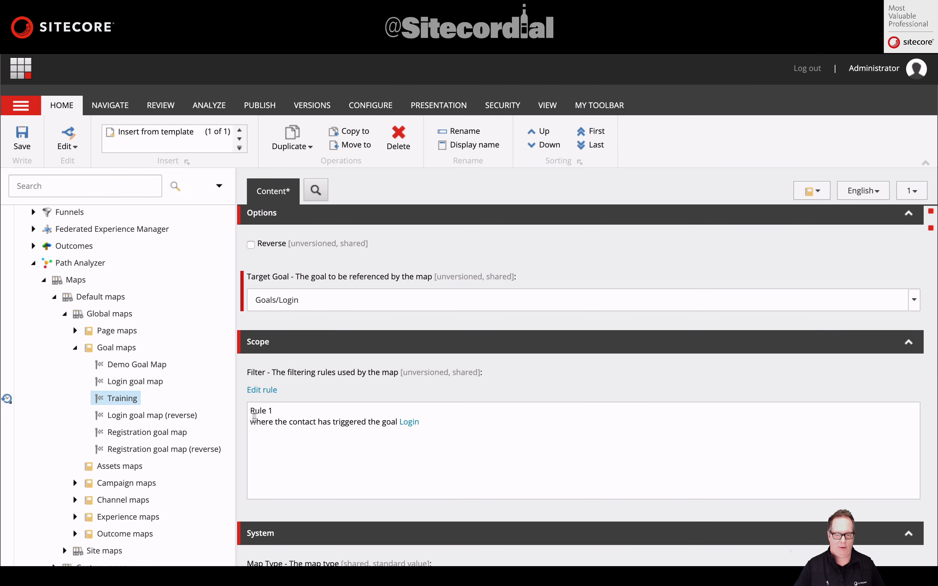
Check the map type choices for the Training goal map, keep Page Map and save the item
{"action": "scroll", "coordinate": [462, 459], "scroll_direction": "down", "scroll_amount": 3}
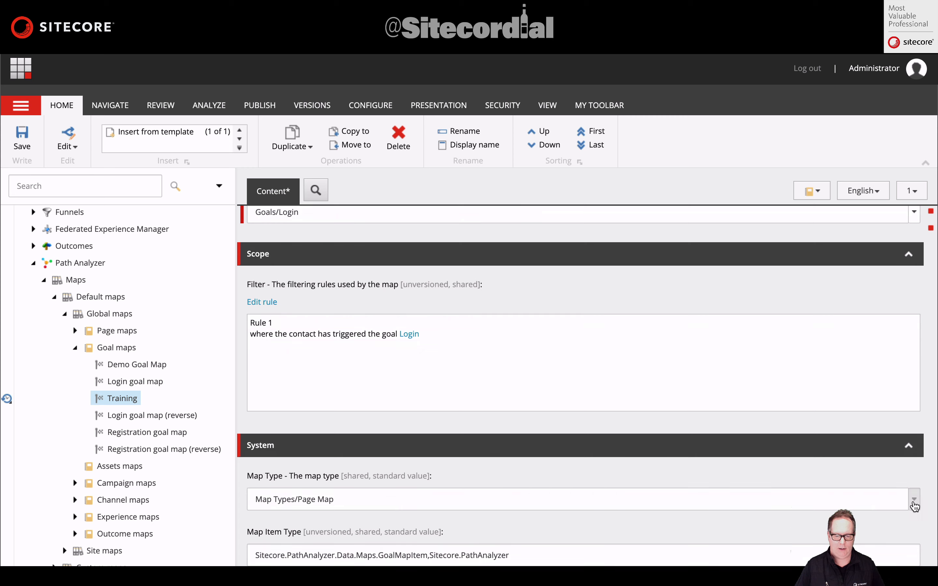
{"action": "left_click", "coordinate": [914, 500]}
{"action": "left_click", "coordinate": [614, 414]}
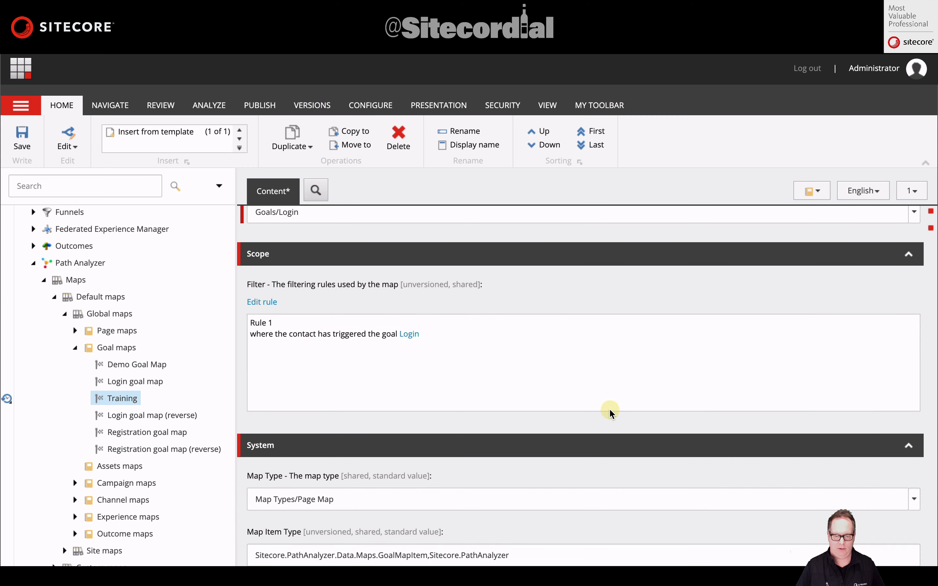
{"action": "left_click", "coordinate": [23, 139]}
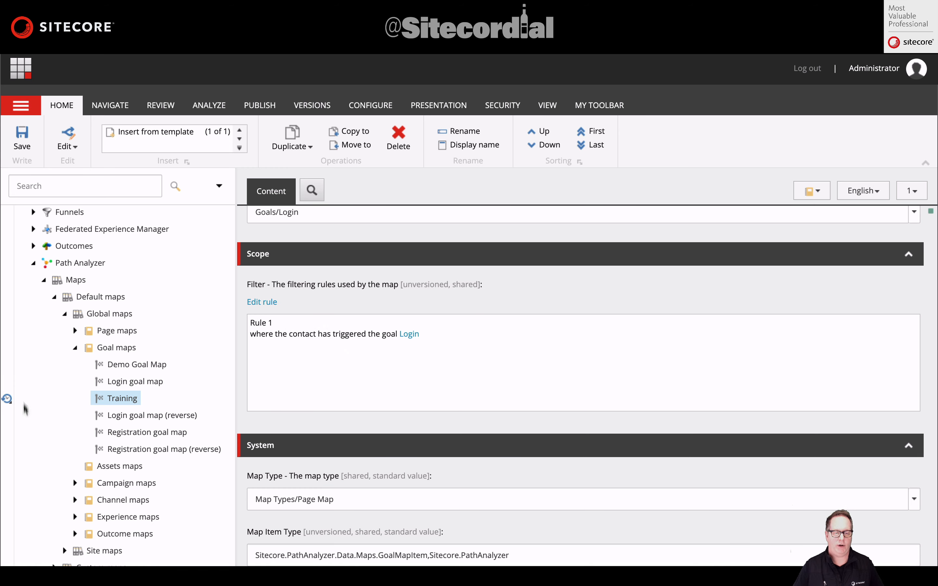
Review the gutter indicator options beside the content tree without changing any, and save the Training goal map again
{"action": "left_click", "coordinate": [7, 403]}
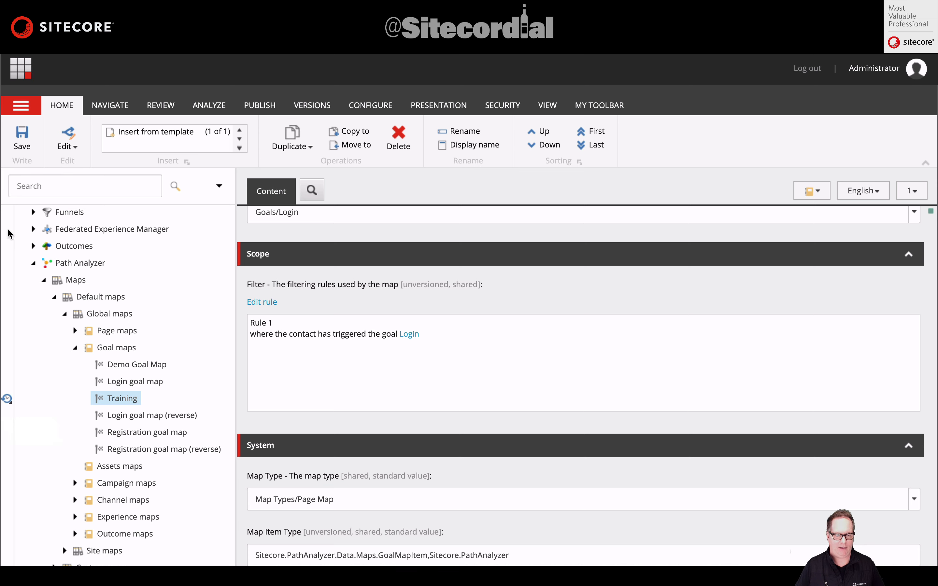
{"action": "right_click", "coordinate": [6, 279]}
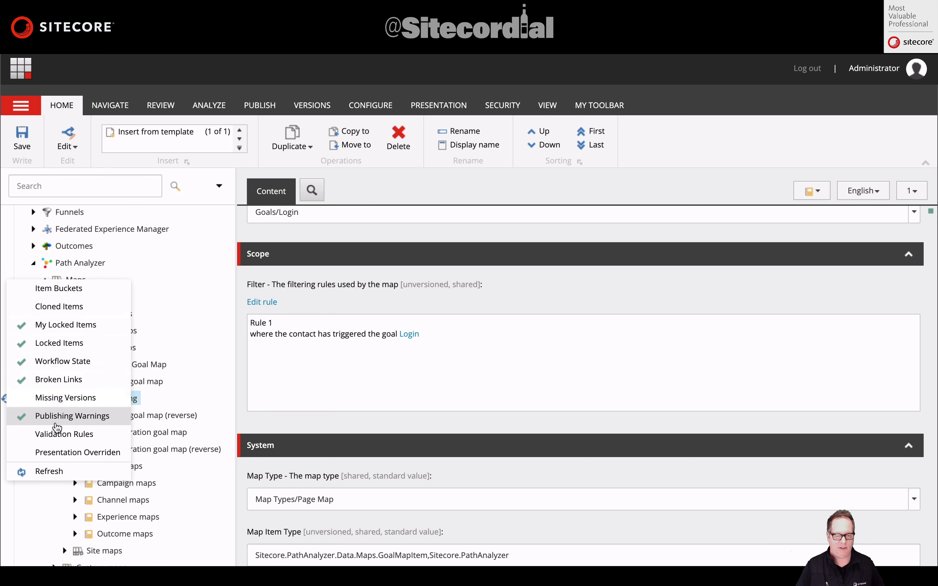
{"action": "left_click", "coordinate": [8, 527]}
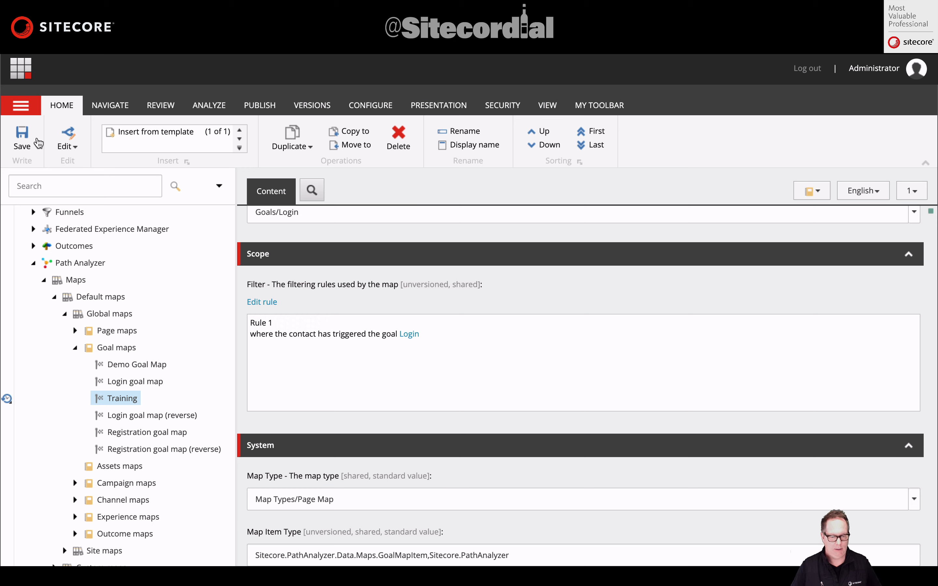
{"action": "left_click", "coordinate": [22, 136]}
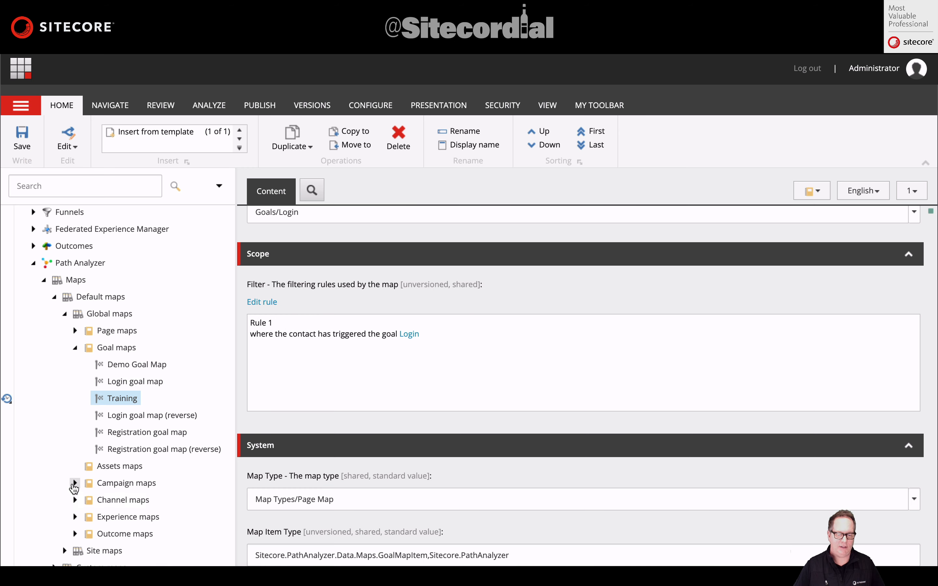
Expand the Experience maps folder and create a new experience map named Training in it
{"action": "scroll", "coordinate": [122, 482], "scroll_direction": "down", "scroll_amount": 3}
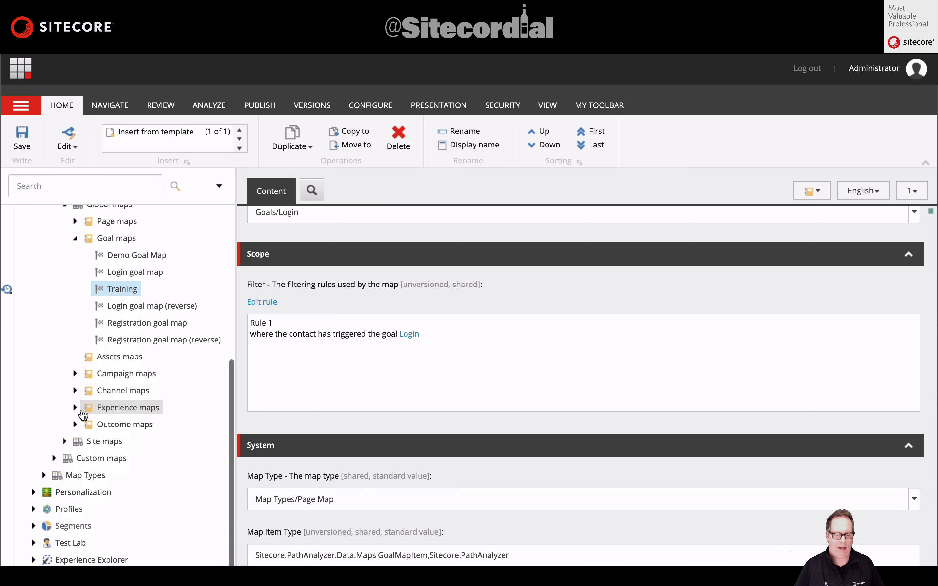
{"action": "left_click", "coordinate": [74, 407]}
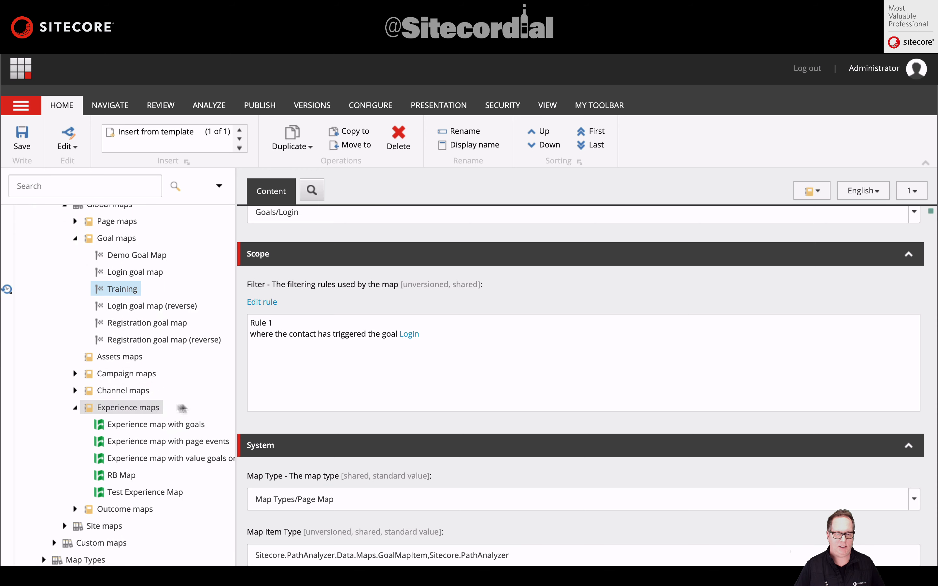
{"action": "scroll", "coordinate": [203, 411], "scroll_direction": "down", "scroll_amount": 3}
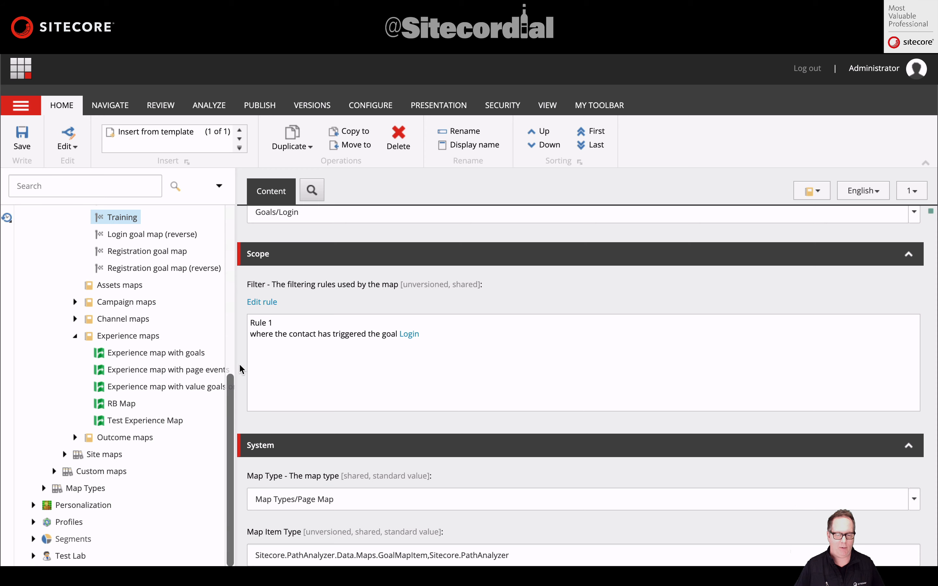
{"action": "left_click", "coordinate": [132, 338]}
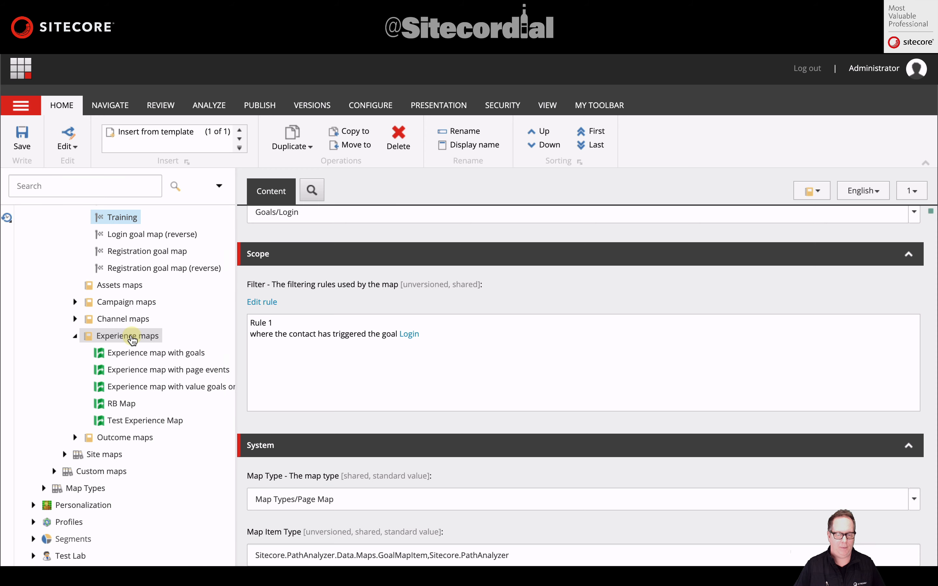
{"action": "right_click", "coordinate": [130, 336]}
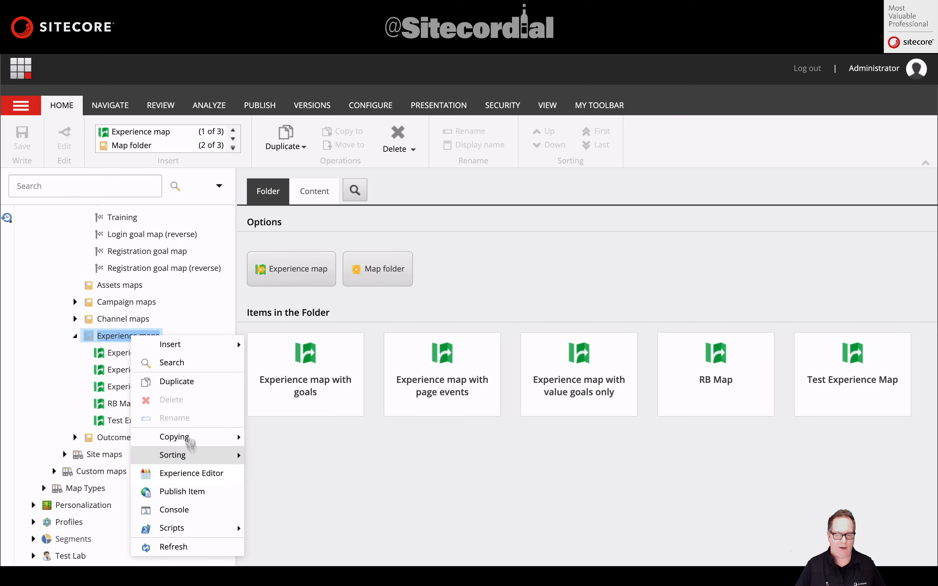
{"action": "left_click", "coordinate": [188, 344]}
{"action": "left_click", "coordinate": [299, 347]}
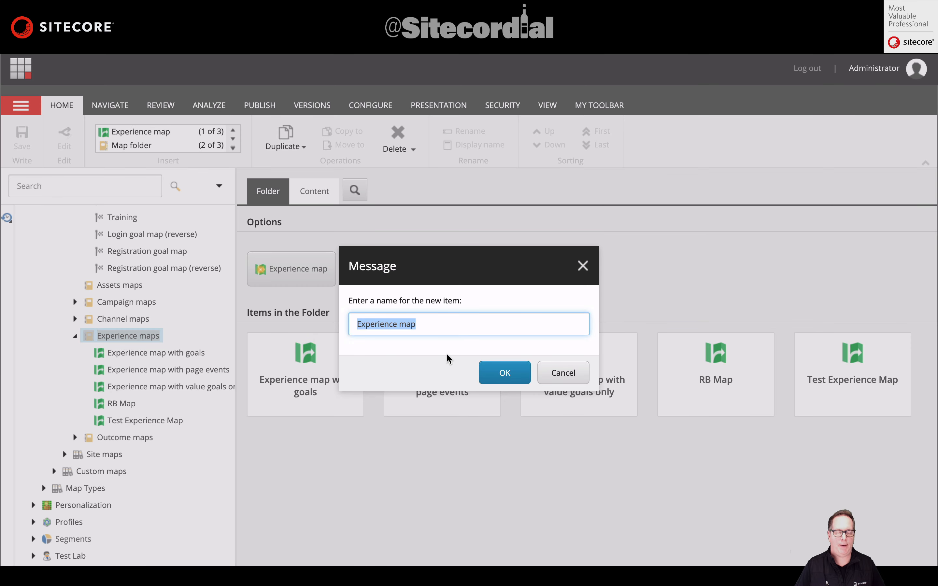
{"action": "type", "text": "Training"}
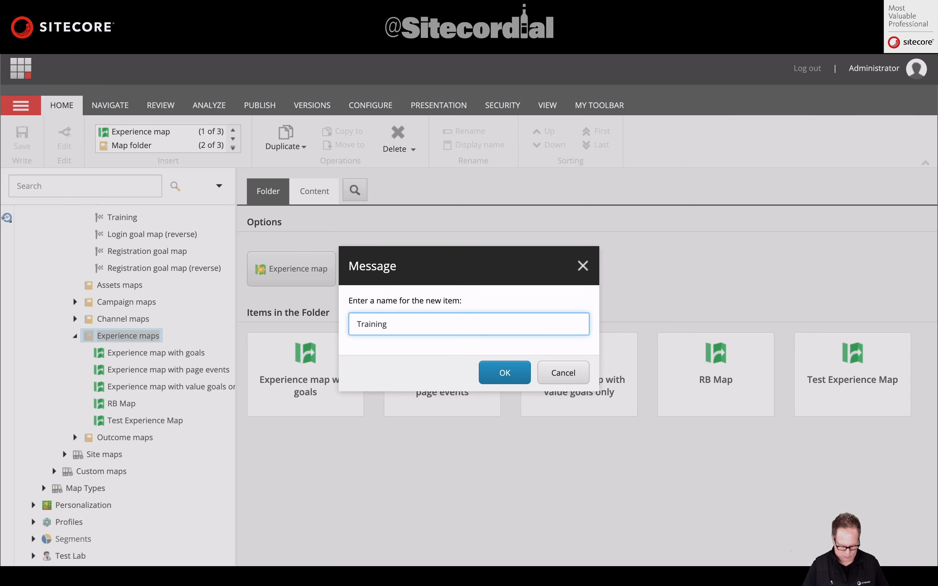
{"action": "key", "text": "Return"}
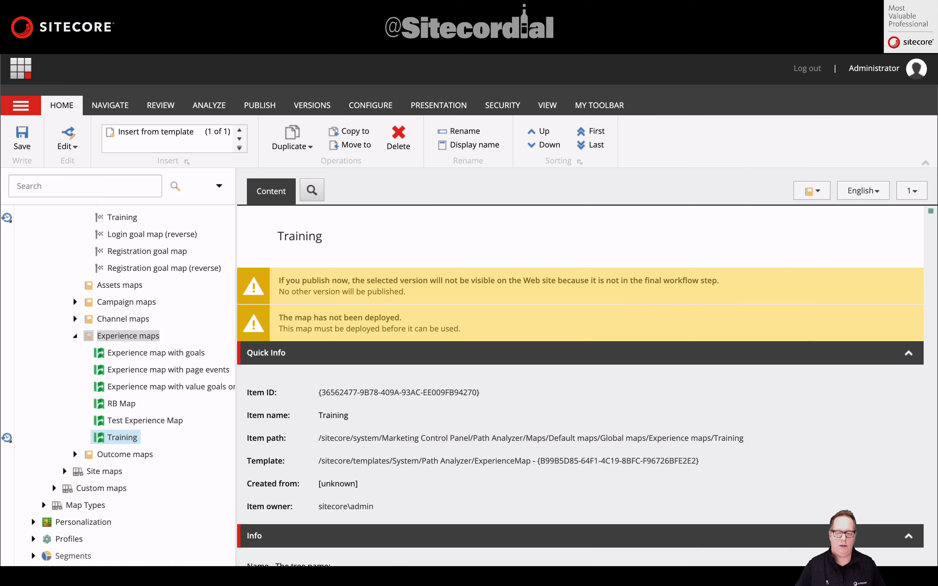
Turn off Include campaign and Include channel in the Training experience map's options
{"action": "scroll", "coordinate": [385, 402], "scroll_direction": "down", "scroll_amount": 3}
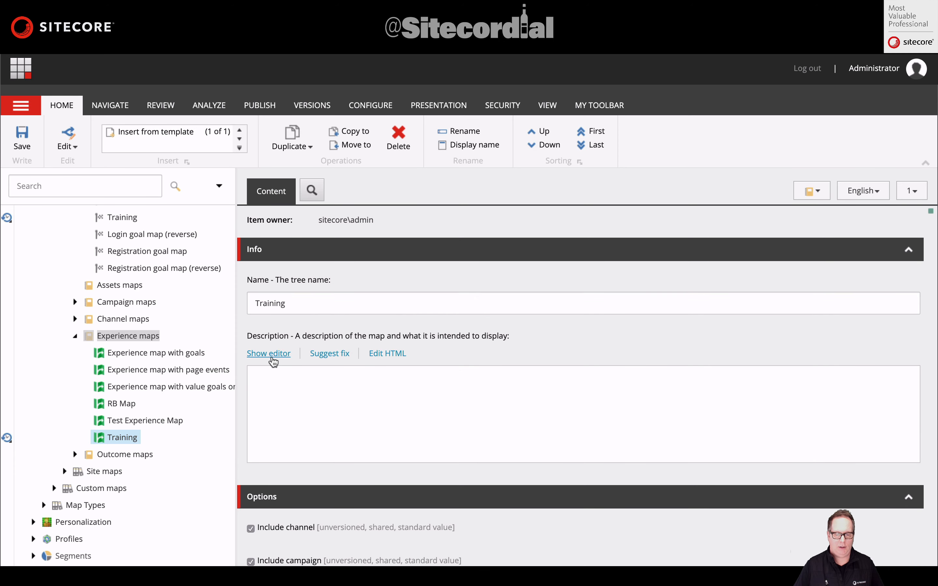
{"action": "scroll", "coordinate": [366, 407], "scroll_direction": "down", "scroll_amount": 3}
{"action": "scroll", "coordinate": [401, 394], "scroll_direction": "down", "scroll_amount": 3}
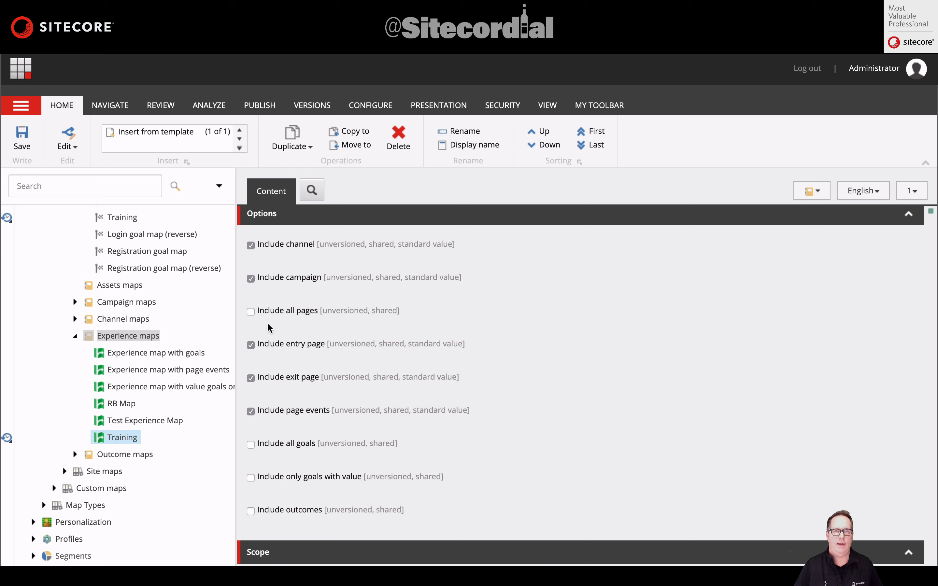
{"action": "left_click", "coordinate": [251, 279]}
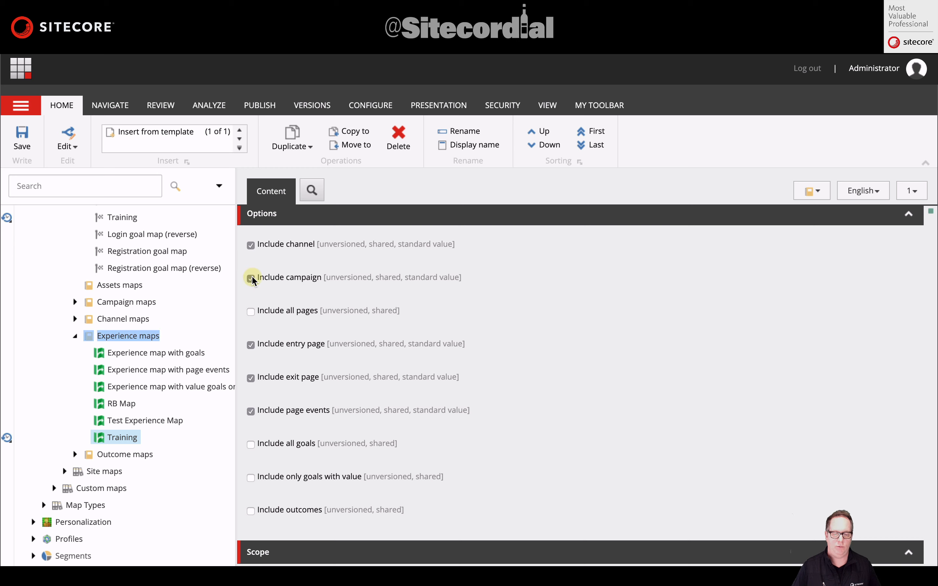
{"action": "left_click", "coordinate": [251, 245]}
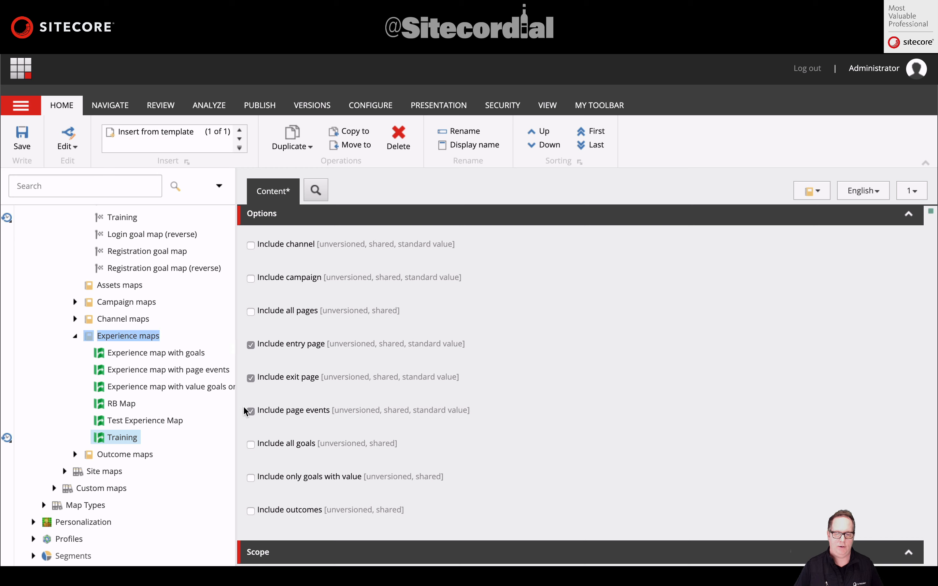
Turn off Include page events and turn on Include all goals and Include outcomes for the Training experience map
{"action": "left_click", "coordinate": [250, 411]}
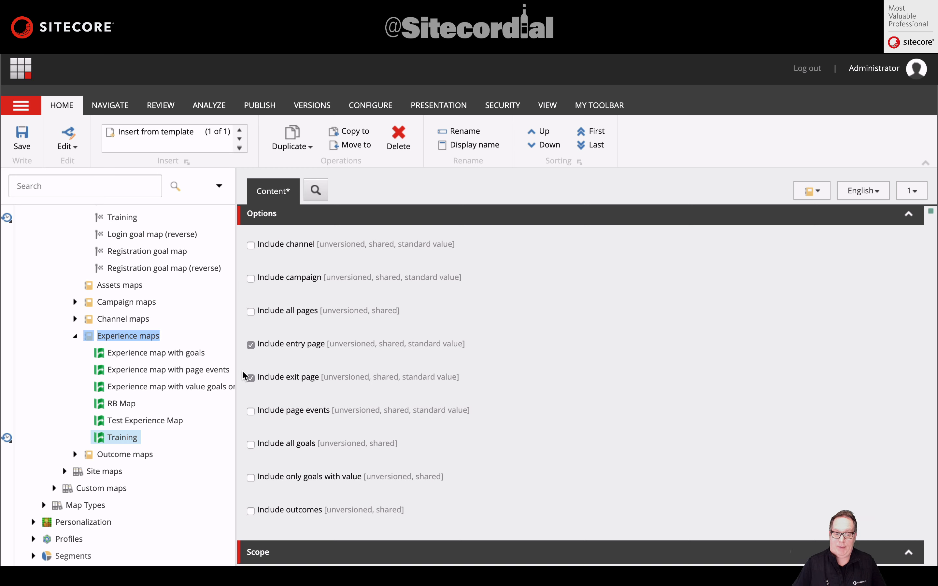
{"action": "left_click", "coordinate": [251, 444]}
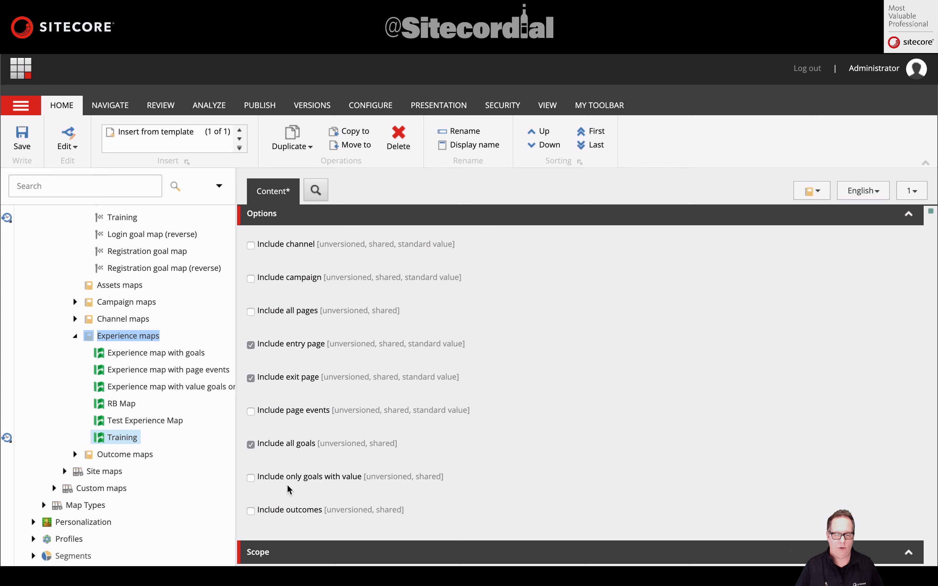
{"action": "left_click", "coordinate": [250, 511]}
Search for "patter" in the map's filter rule conditions, add the pattern card condition and set its profile to Fitness and Trainers
{"action": "scroll", "coordinate": [419, 481], "scroll_direction": "down", "scroll_amount": 5}
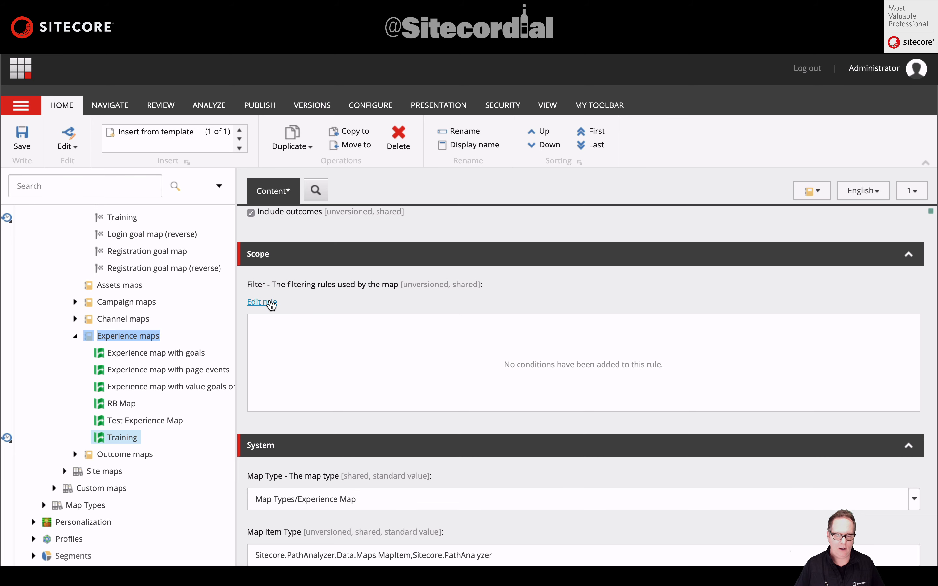
{"action": "left_click", "coordinate": [270, 303]}
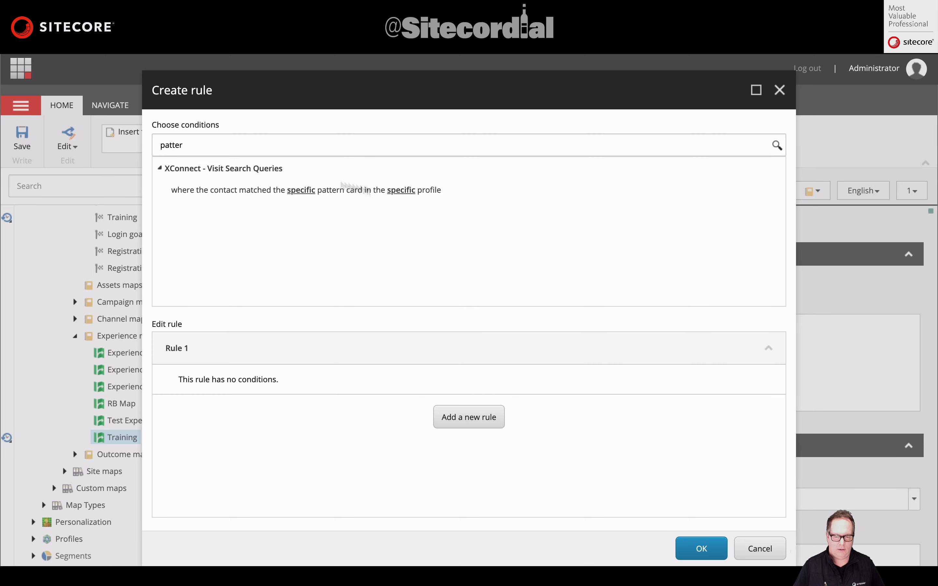
{"action": "left_click", "coordinate": [400, 192]}
{"action": "left_click", "coordinate": [400, 192]}
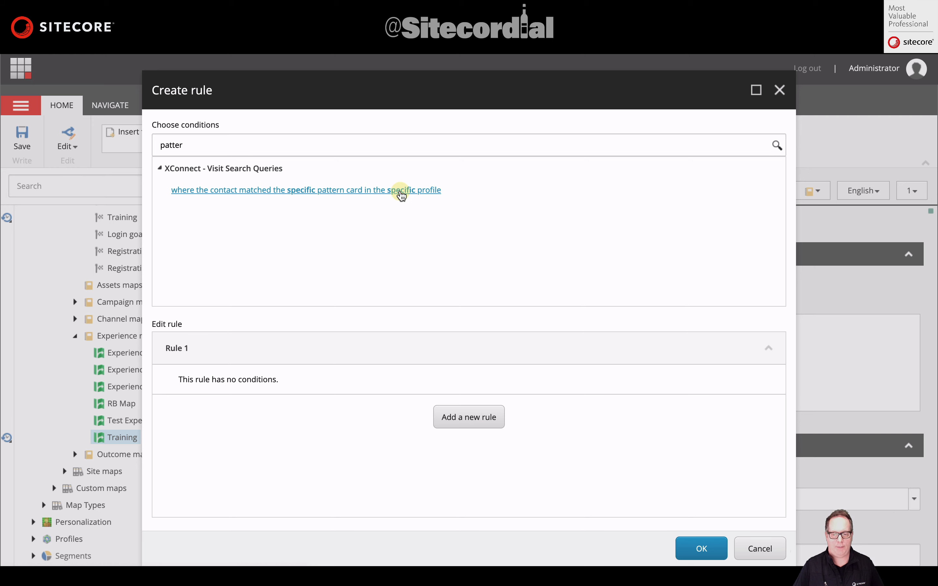
{"action": "left_click", "coordinate": [406, 380]}
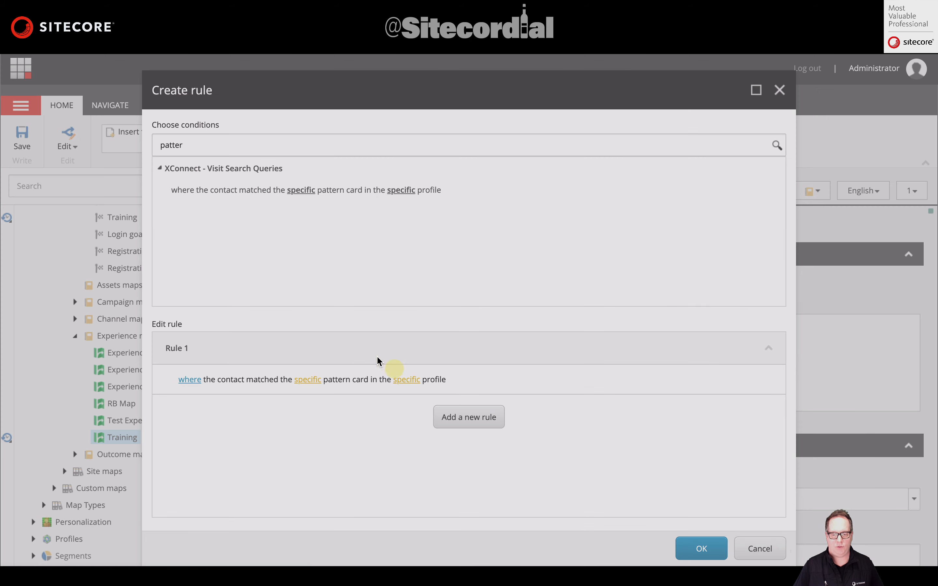
{"action": "left_click", "coordinate": [219, 232]}
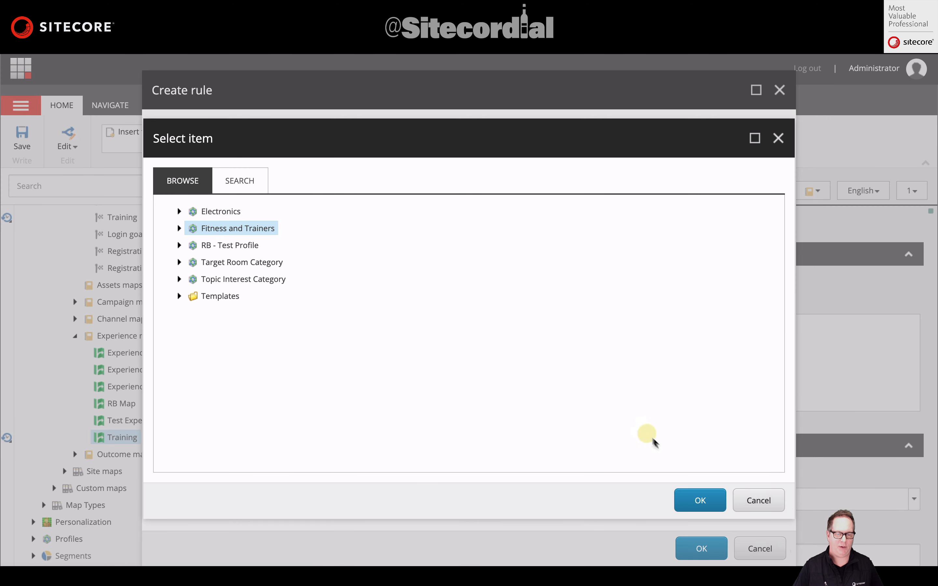
{"action": "left_click", "coordinate": [700, 500]}
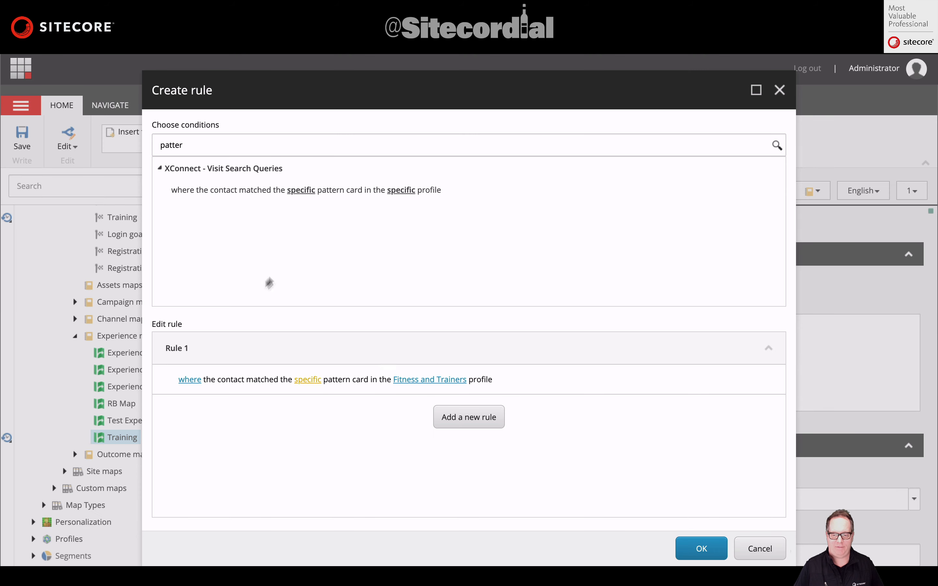
Set the condition's pattern card to Richard Simmons from Fitness and Trainers, accept the rule and save the Training experience map
{"action": "left_click", "coordinate": [307, 380]}
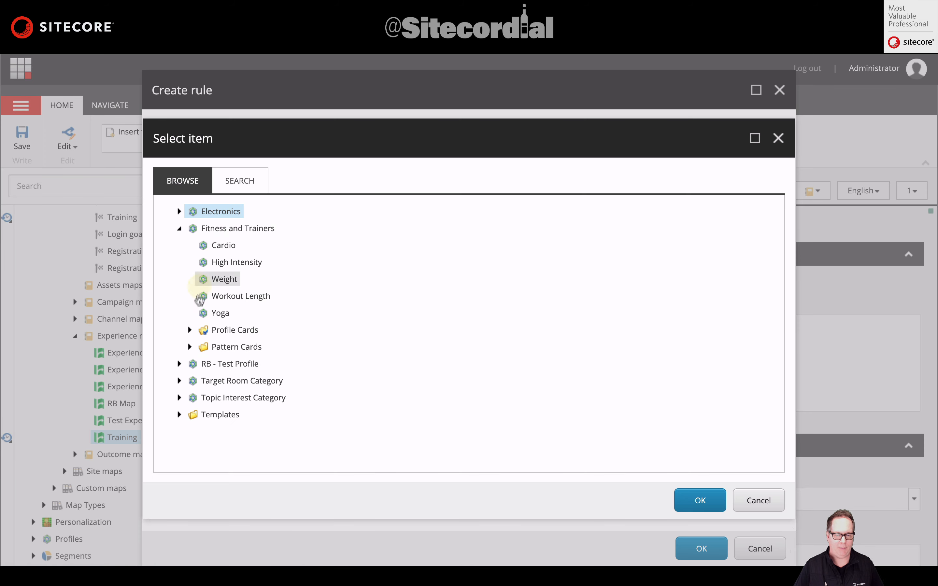
{"action": "left_click", "coordinate": [190, 346]}
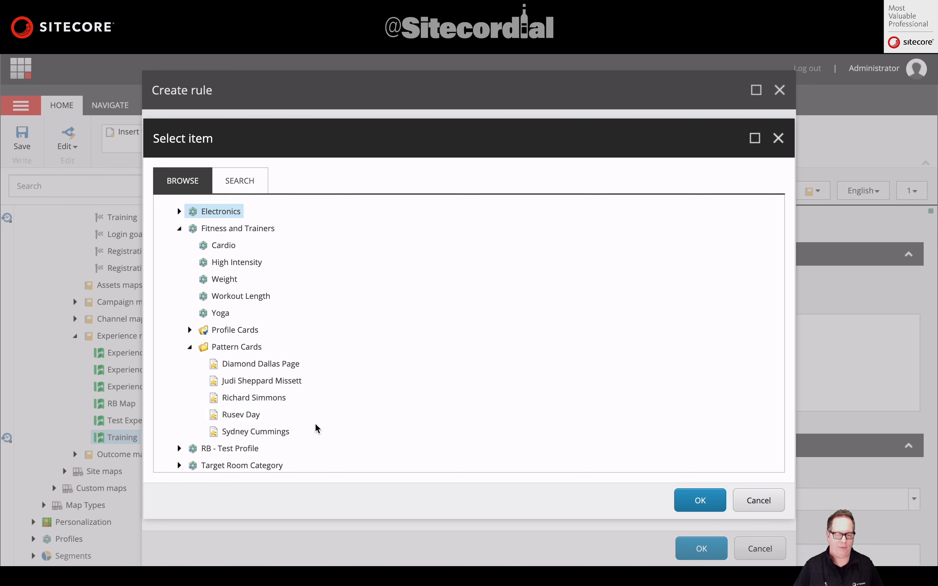
{"action": "left_click", "coordinate": [262, 398]}
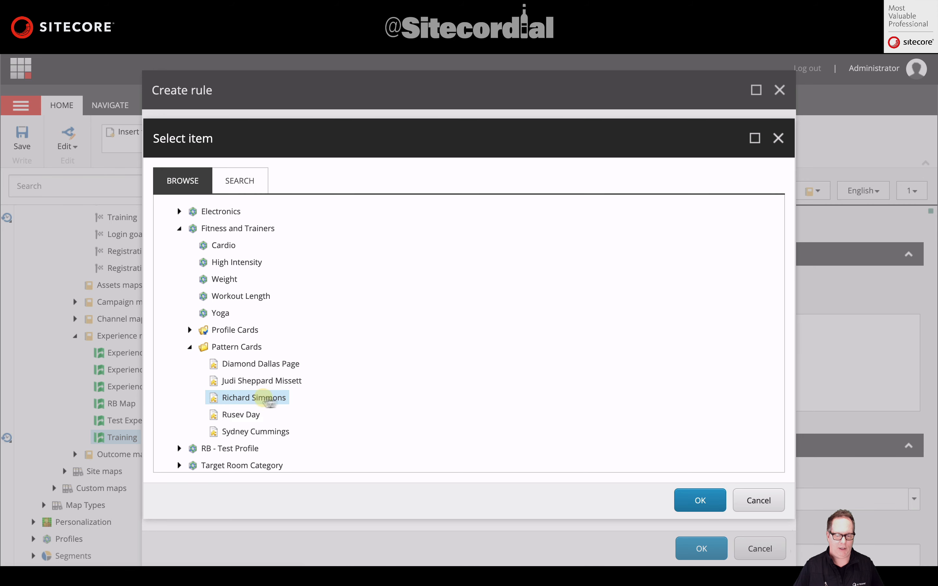
{"action": "left_click", "coordinate": [702, 500]}
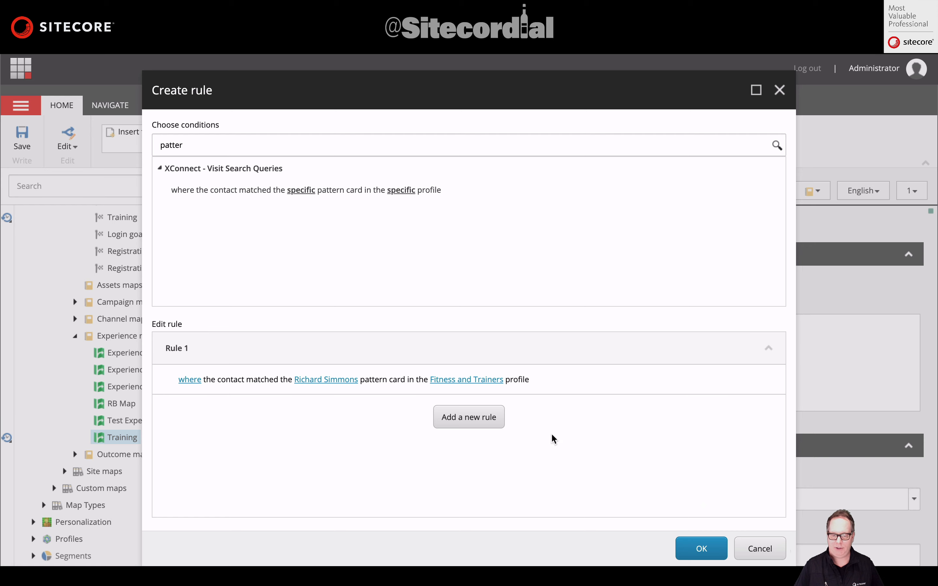
{"action": "left_click", "coordinate": [702, 548]}
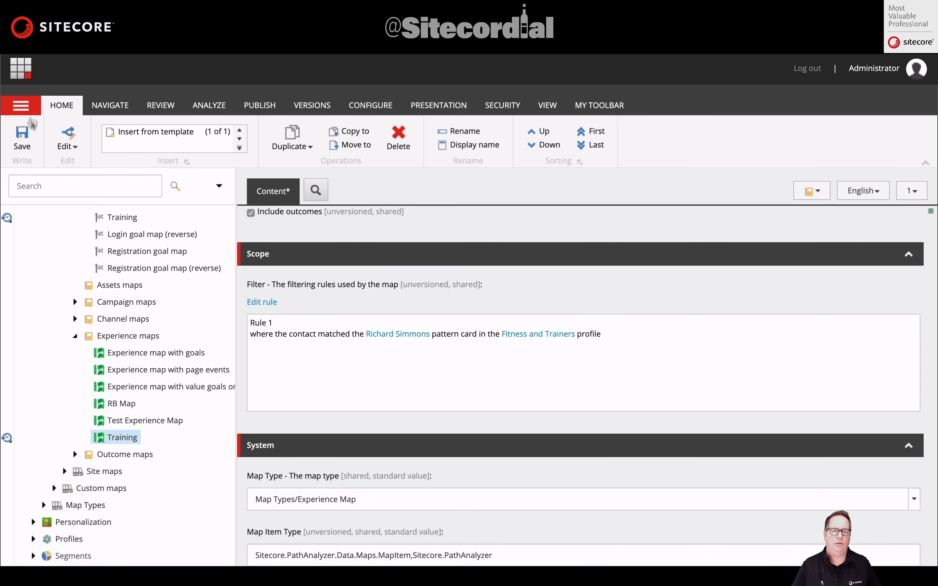
{"action": "left_click", "coordinate": [29, 138]}
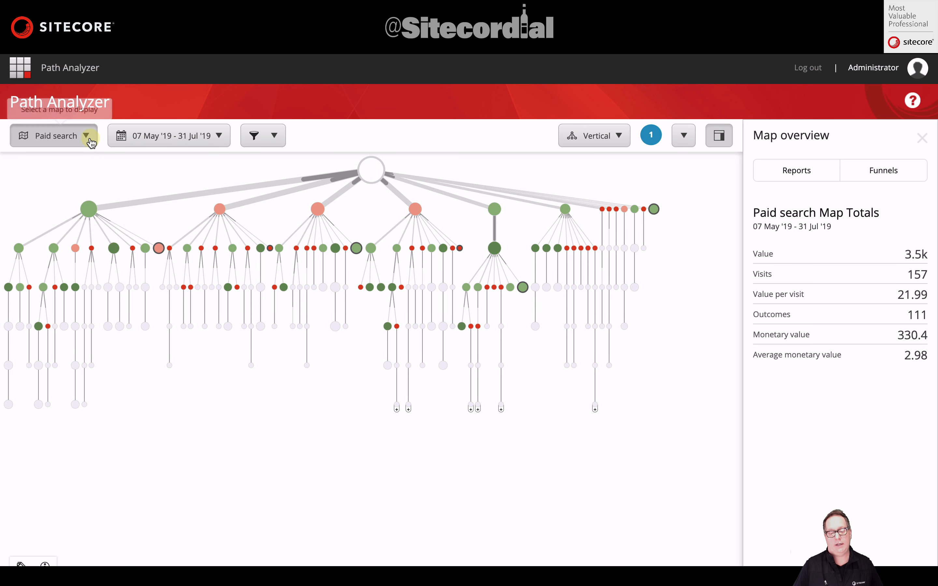
In Path Analyzer, check the deployment status of the Training maps under Goal maps and Experience maps, keeping the current map
{"action": "left_click", "coordinate": [87, 137]}
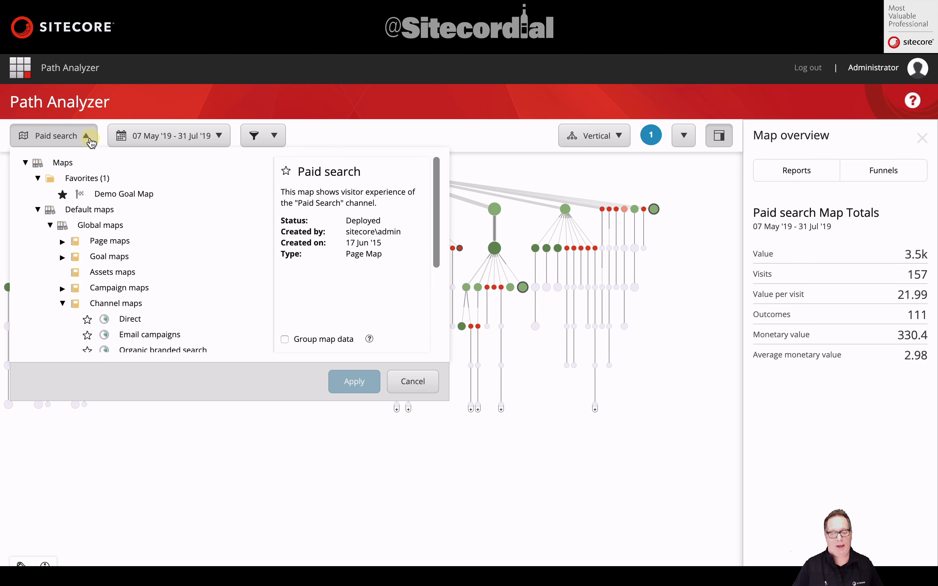
{"action": "left_click", "coordinate": [62, 304]}
{"action": "left_click", "coordinate": [62, 258]}
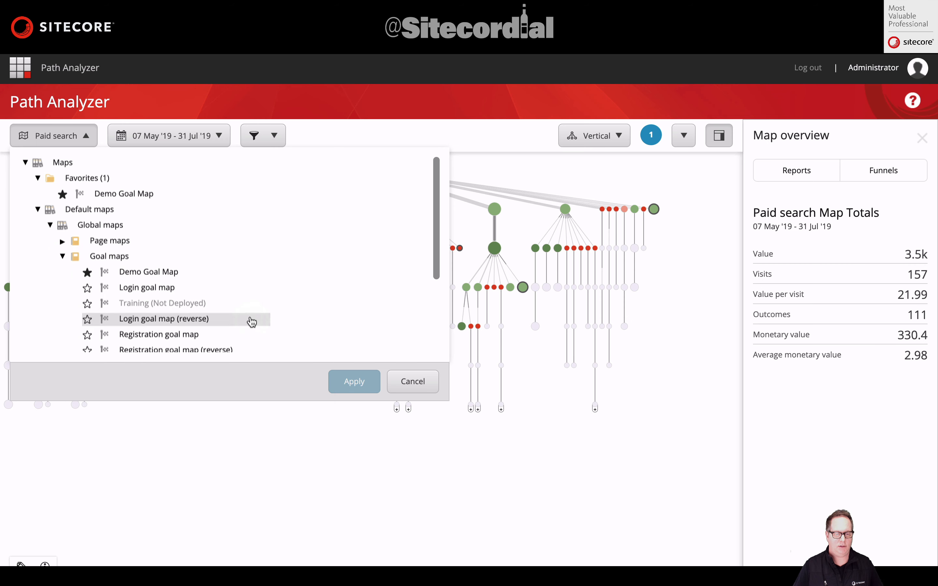
{"action": "scroll", "coordinate": [151, 261], "scroll_direction": "down", "scroll_amount": 1}
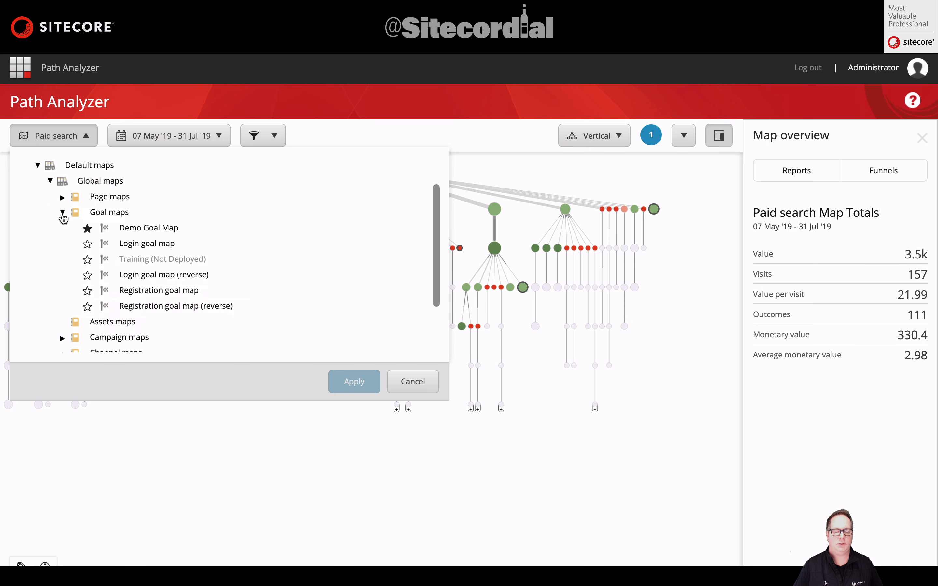
{"action": "left_click", "coordinate": [63, 212]}
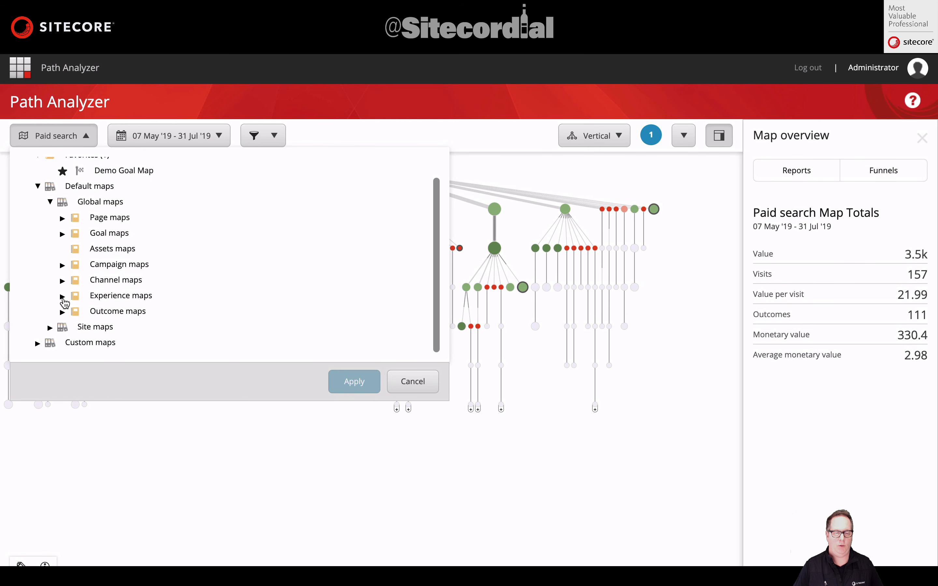
{"action": "left_click", "coordinate": [63, 297]}
{"action": "scroll", "coordinate": [168, 243], "scroll_direction": "down", "scroll_amount": 3}
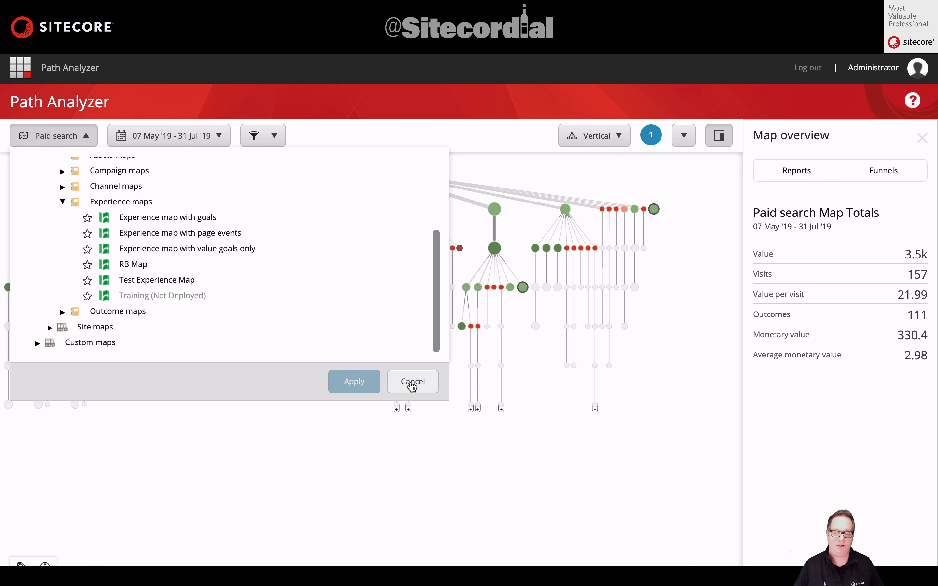
{"action": "left_click", "coordinate": [412, 384]}
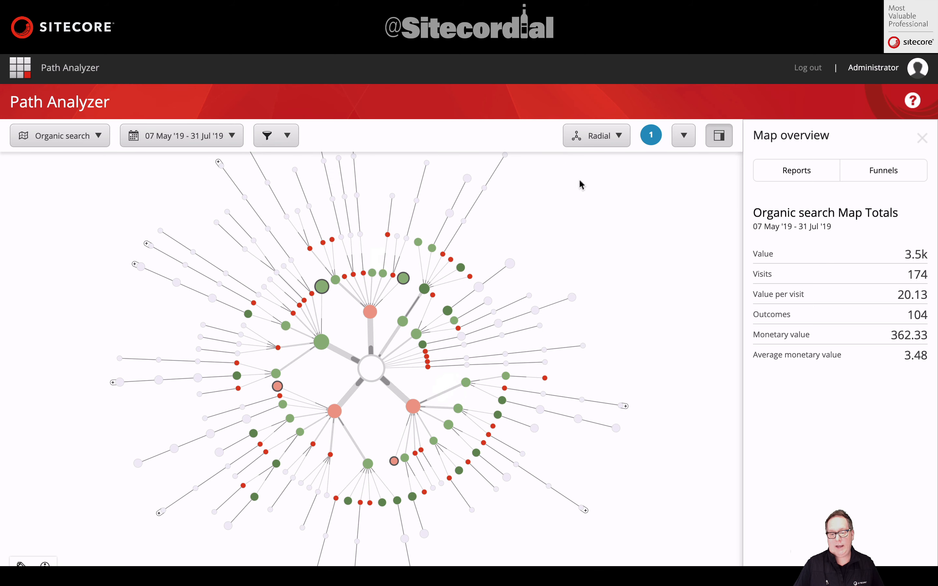
Filter the radial Organic search map to a minimum value per visit of 66.97
{"action": "left_click", "coordinate": [607, 142]}
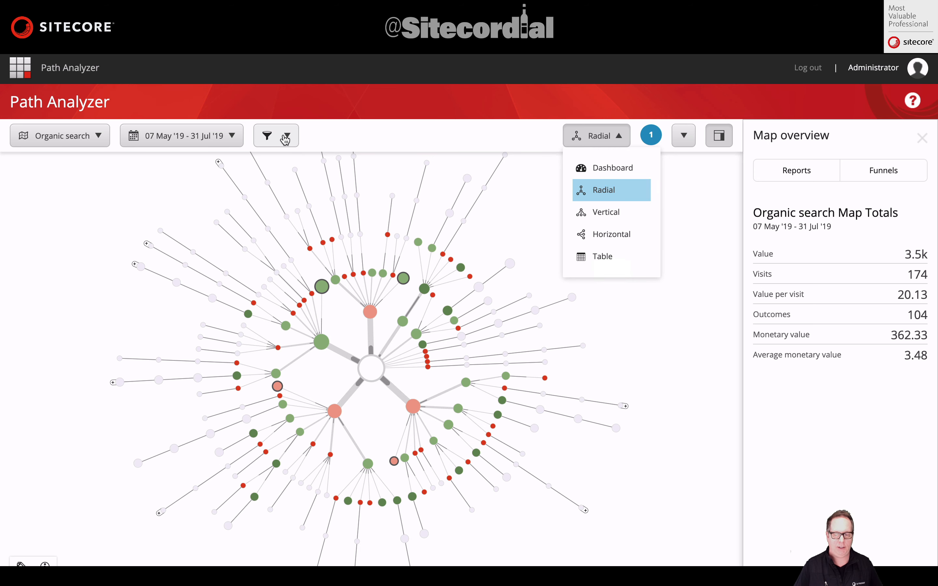
{"action": "left_click", "coordinate": [289, 138]}
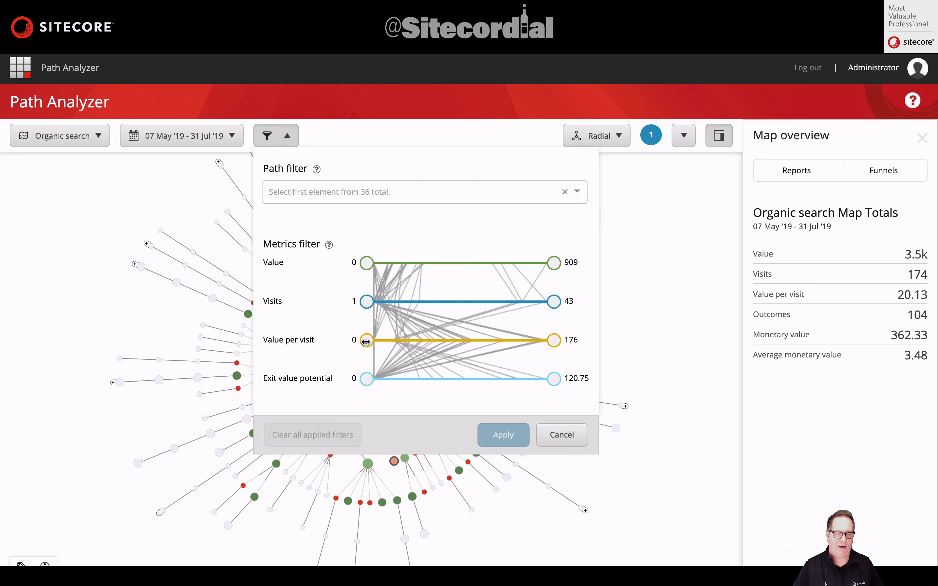
{"action": "left_click_drag", "start_coordinate": [367, 341], "coordinate": [432, 340]}
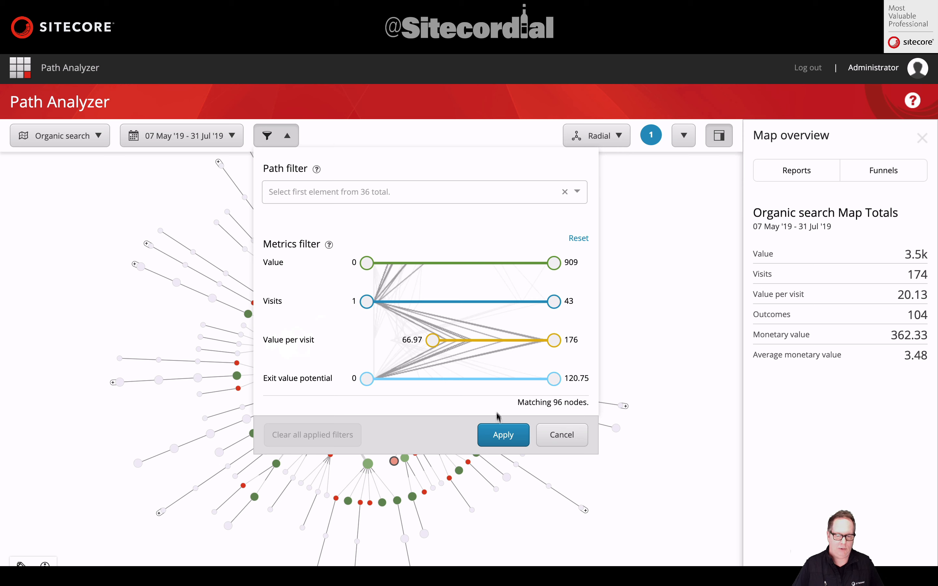
{"action": "left_click", "coordinate": [500, 434]}
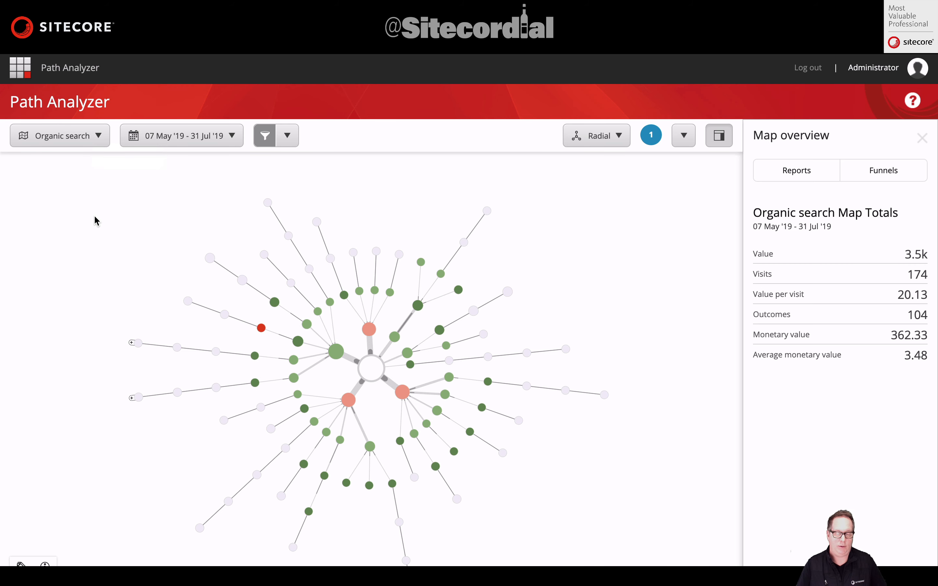
Inspect the metrics of the dark green rb--- node in the filtered map and close its details
{"action": "left_click_drag", "start_coordinate": [363, 336], "coordinate": [412, 297]}
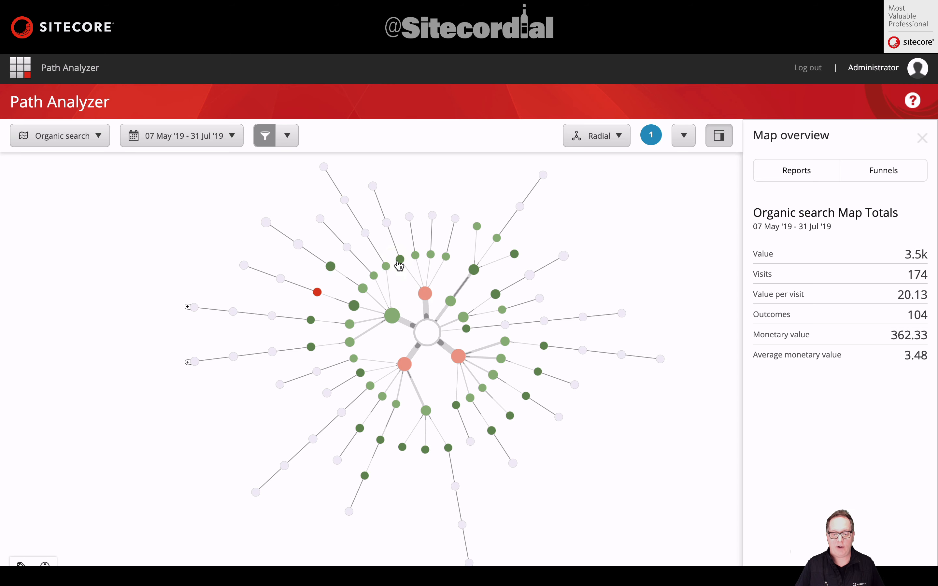
{"action": "left_click", "coordinate": [400, 260]}
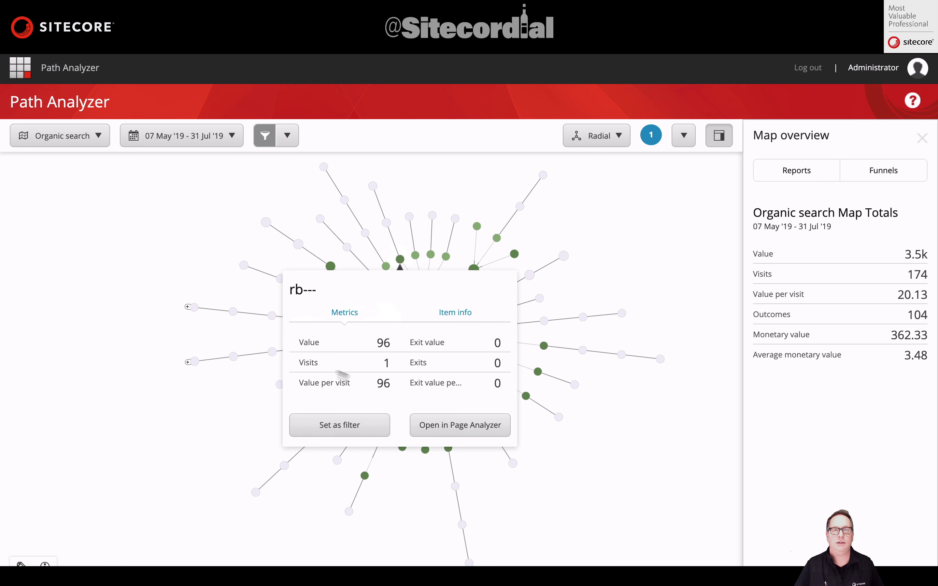
{"action": "left_click", "coordinate": [631, 451]}
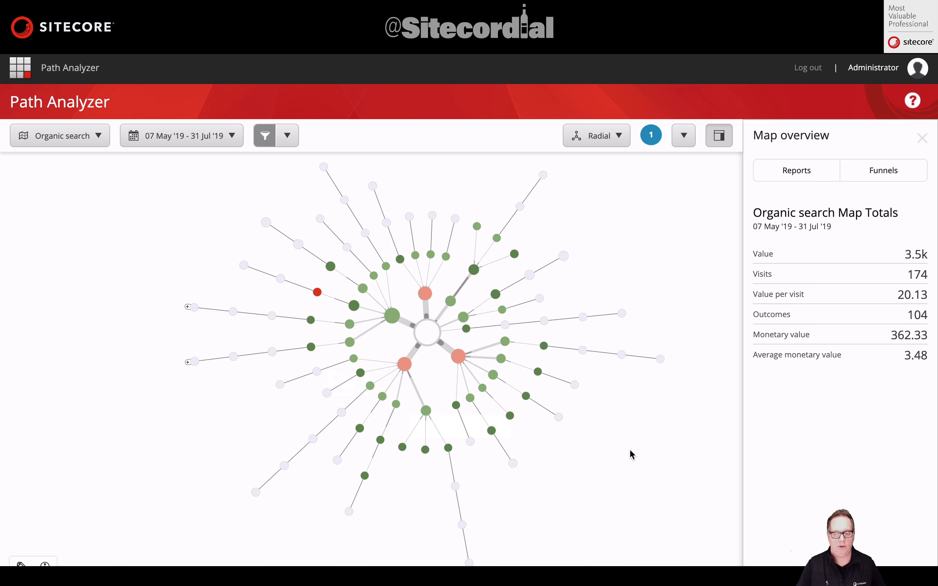